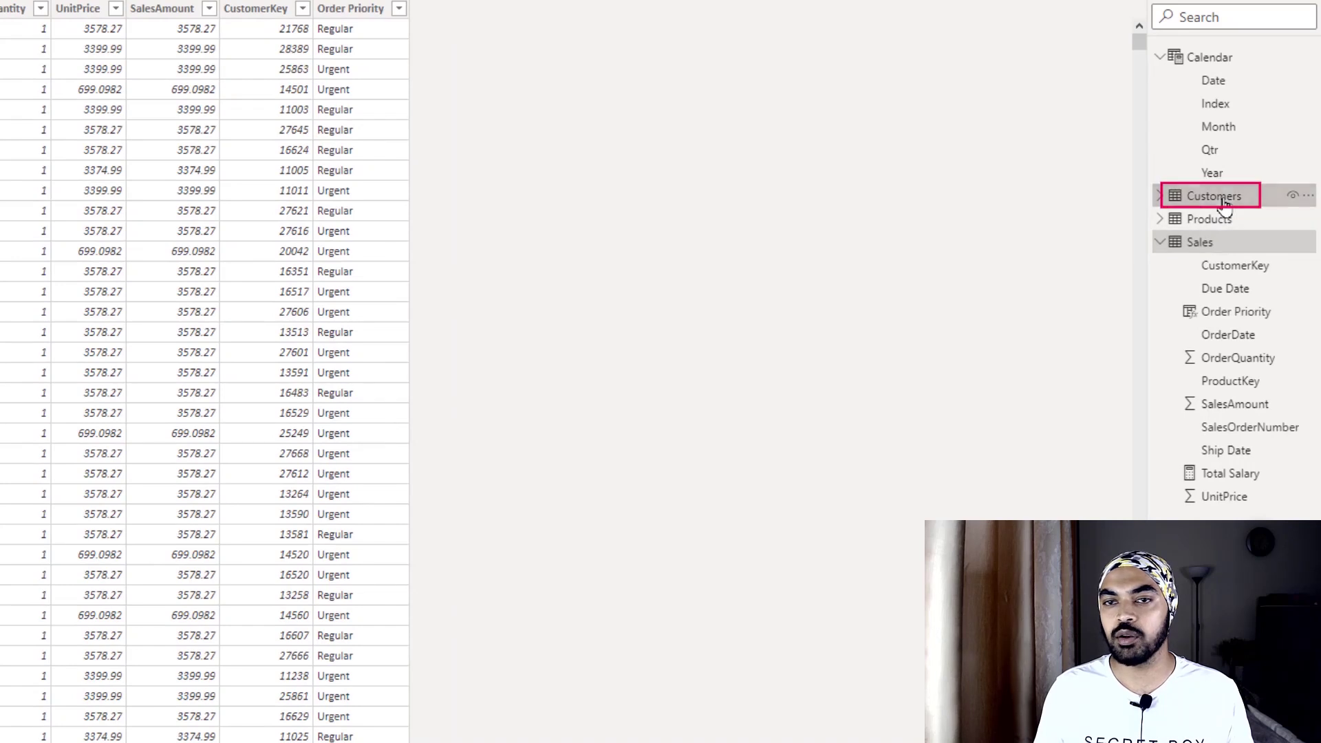
Step: Inspect the Customers table's Random Salary values, then go back to the Year matrix report page
click(1214, 197)
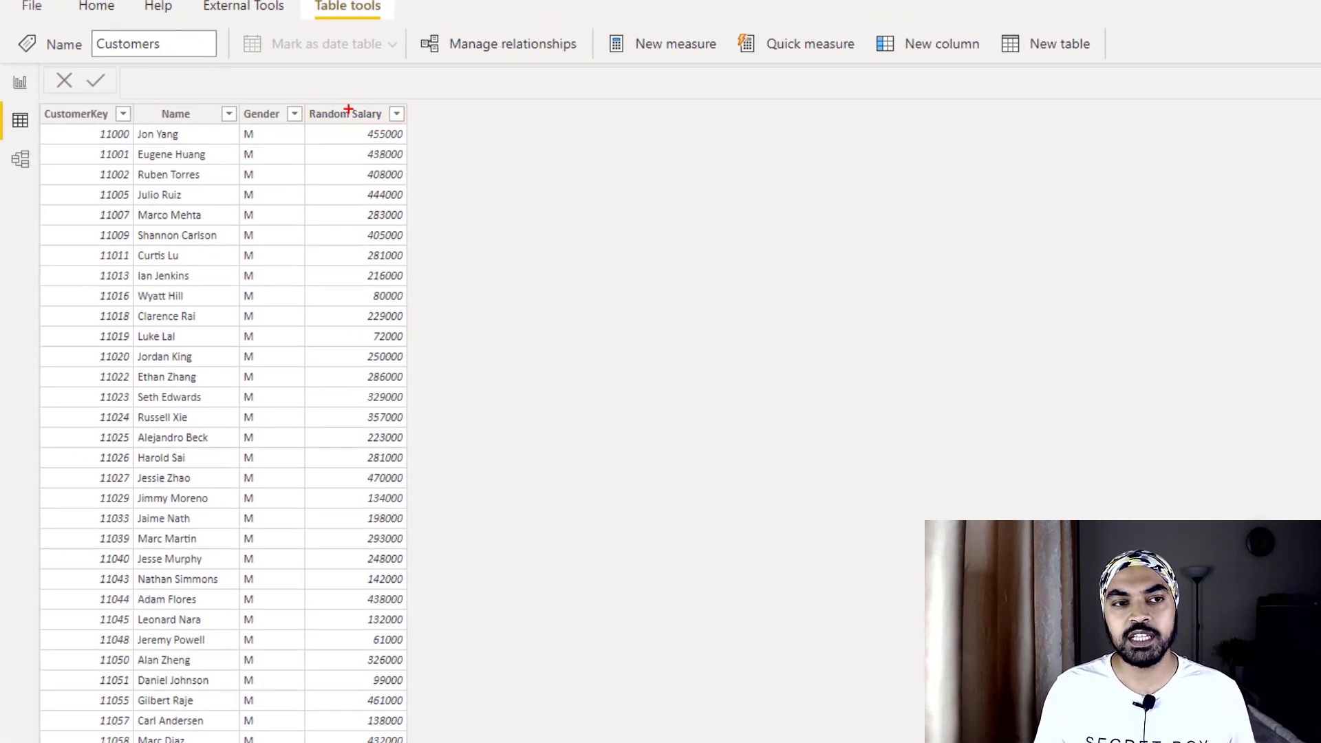
key(ctrl+2)
drag(307, 90, 428, 280)
drag(347, 222, 124, 216)
key(Escape)
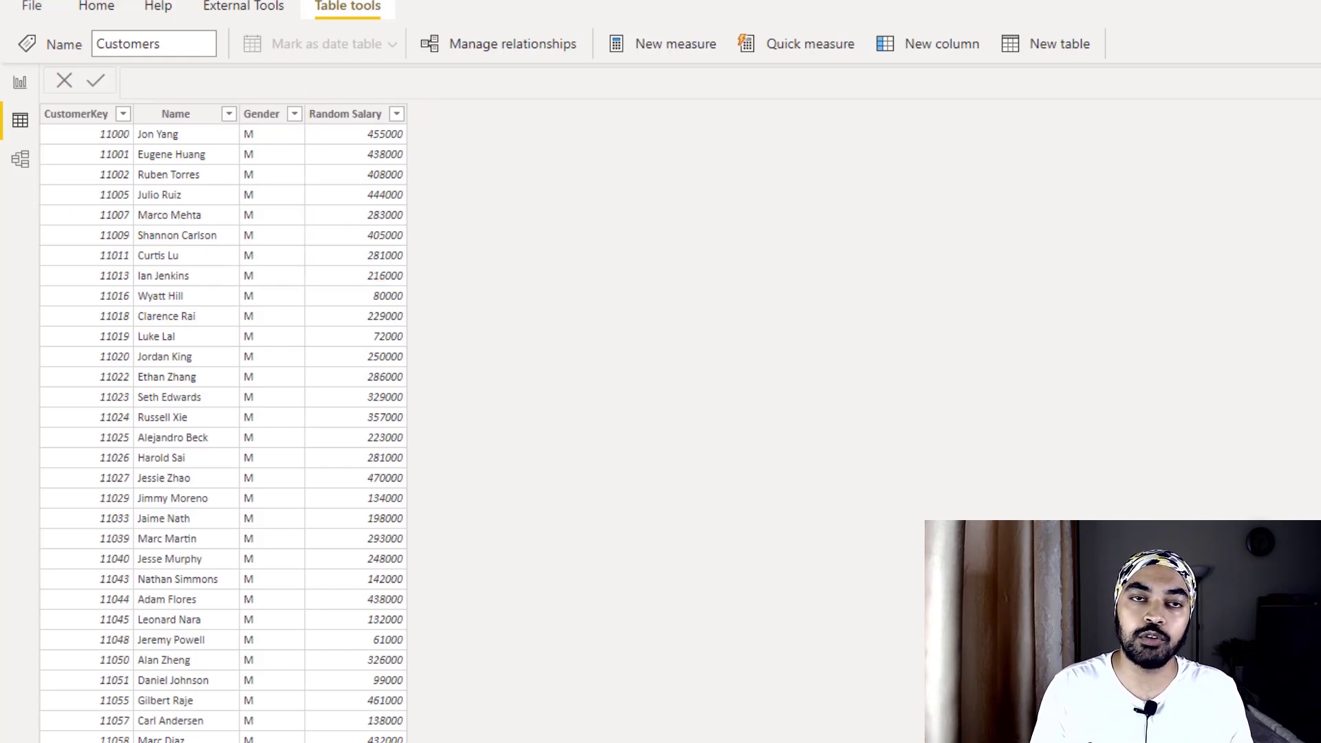
click(19, 83)
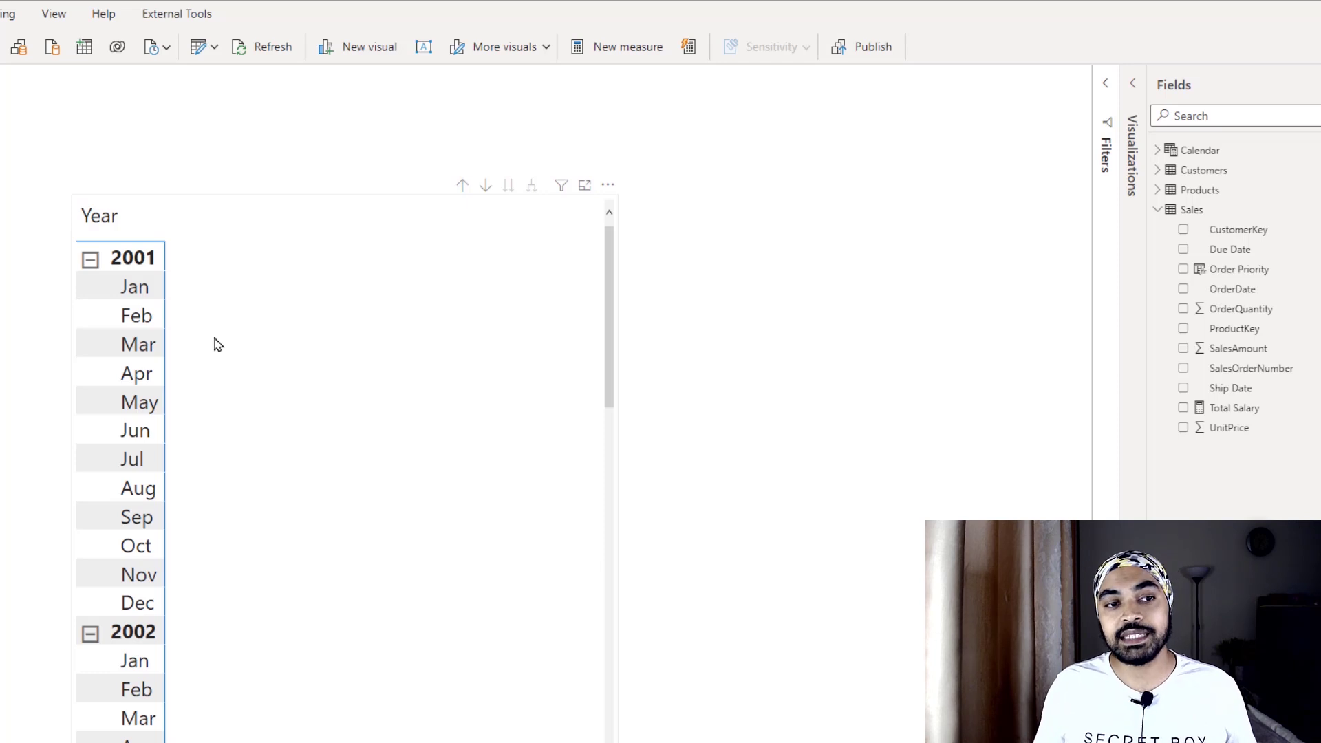
Step: Review Total Salary's SUM(Customers[Random Salary]) formula and add the measure to the Year matrix values
drag(165, 268, 285, 304)
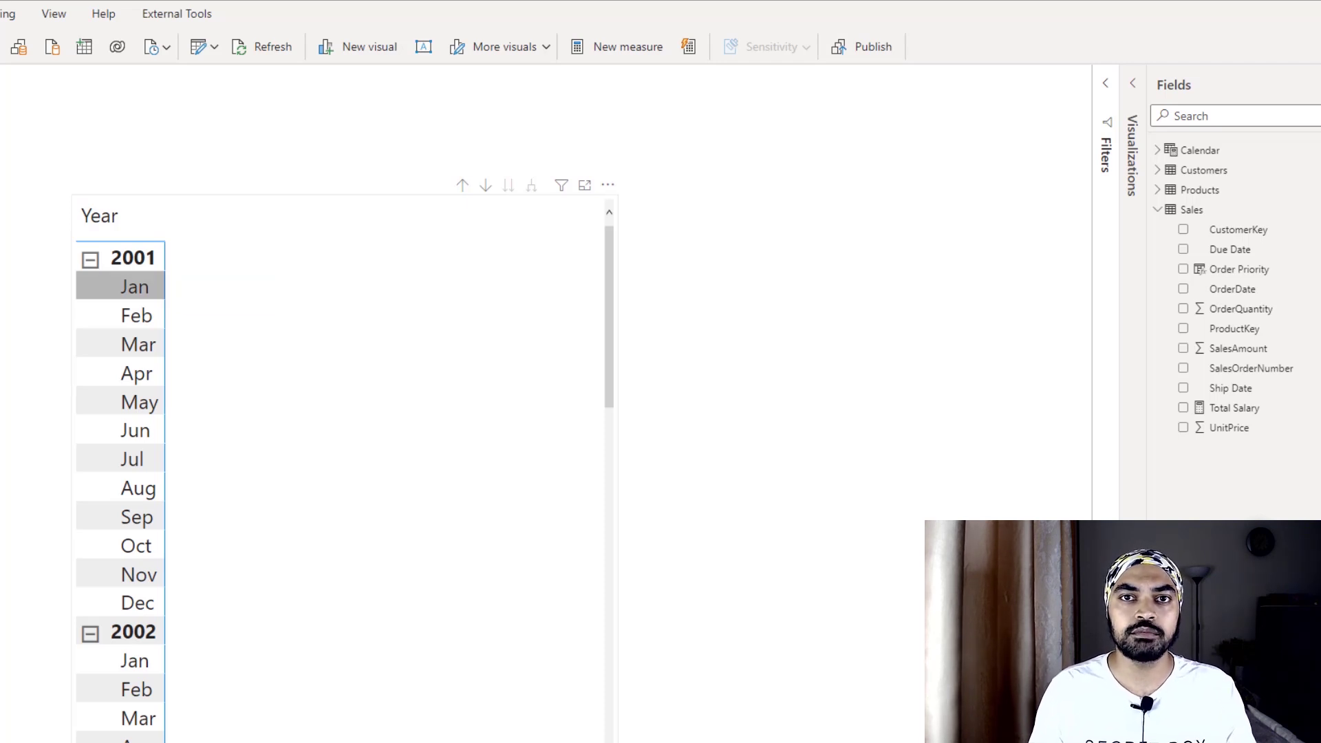
click(1264, 410)
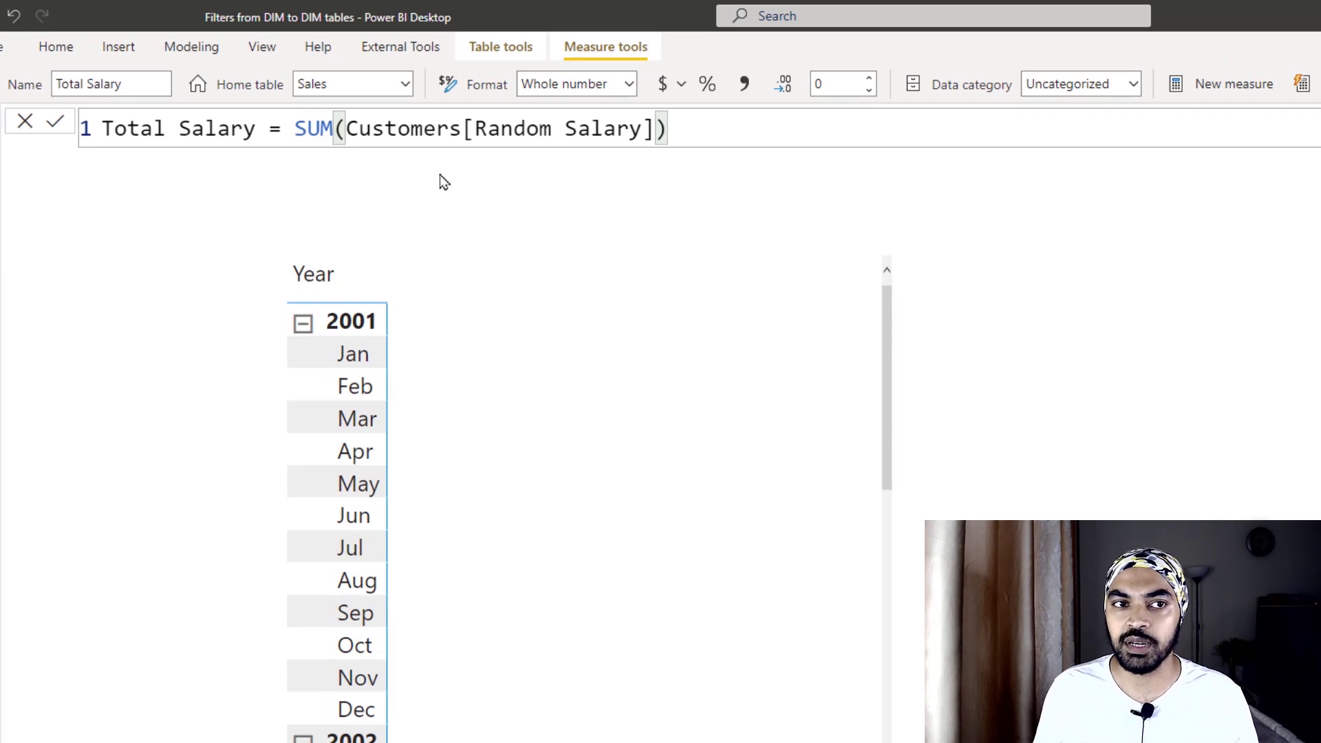
mouse_move(464, 111)
mouse_down()
mouse_move(486, 138)
mouse_move(661, 147)
mouse_up()
drag(481, 152, 438, 146)
key(Escape)
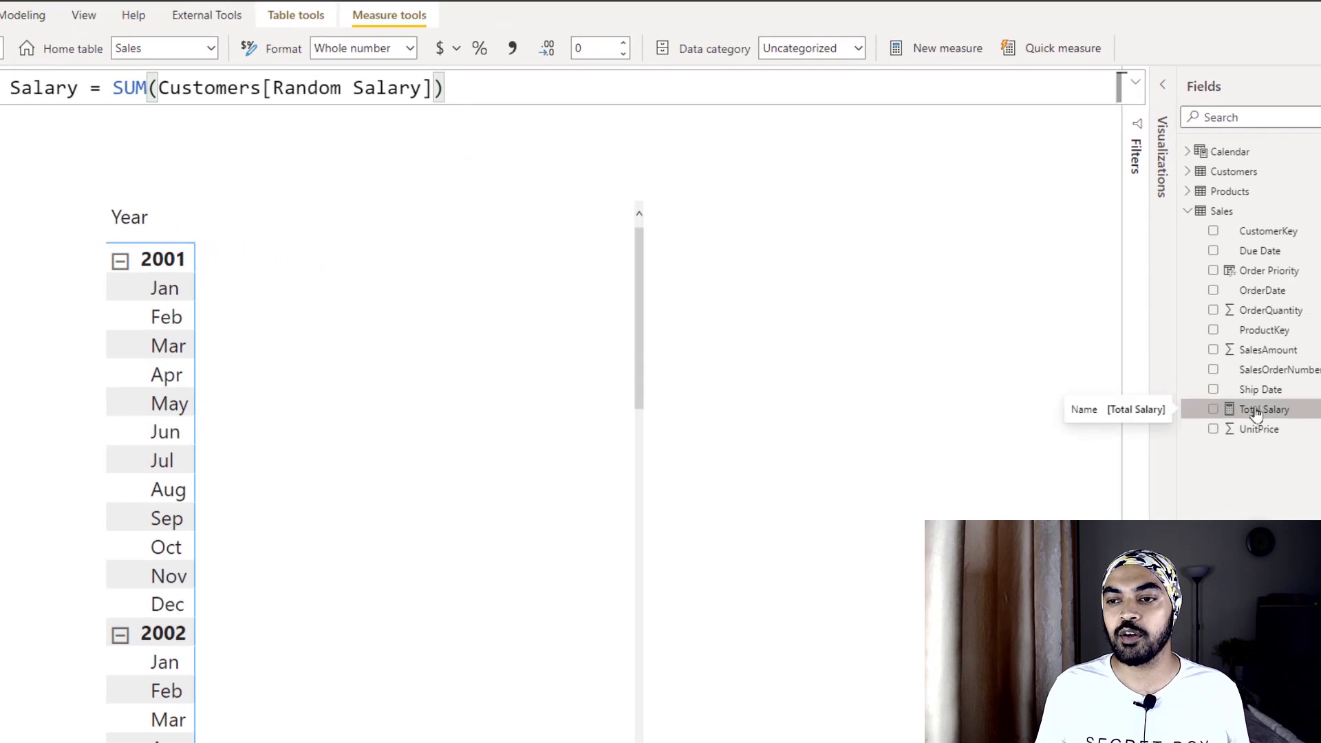
drag(1275, 411, 525, 386)
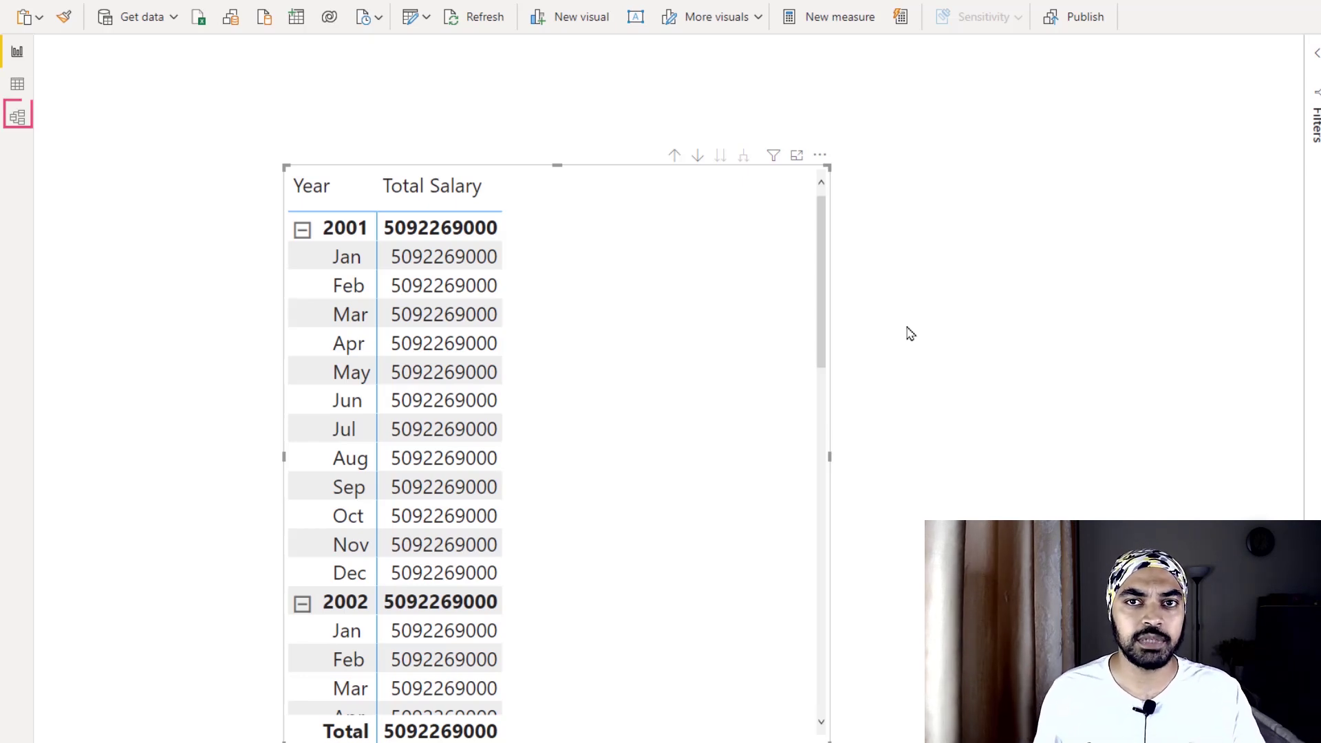
Step: Review the model's relationships to Sales, inspecting the Customers table and Calendar's Month and Year columns
click(18, 117)
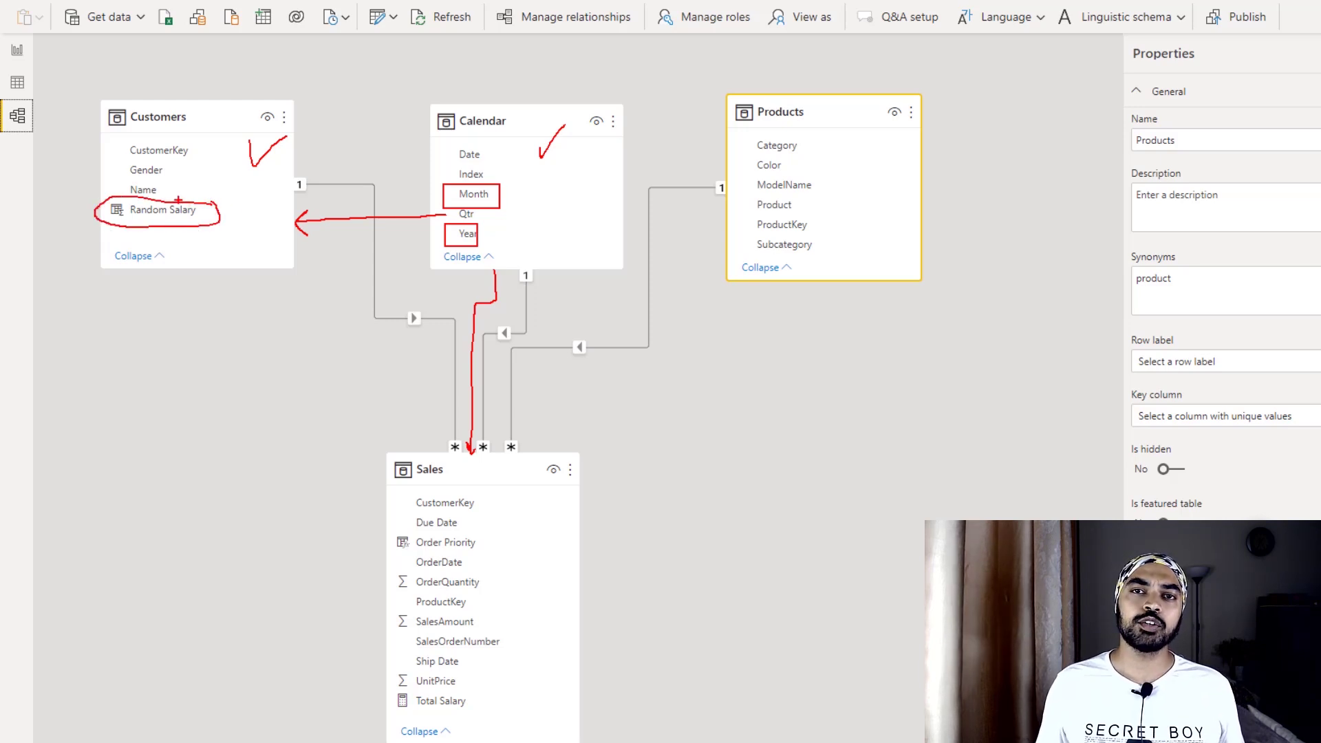
key(Escape)
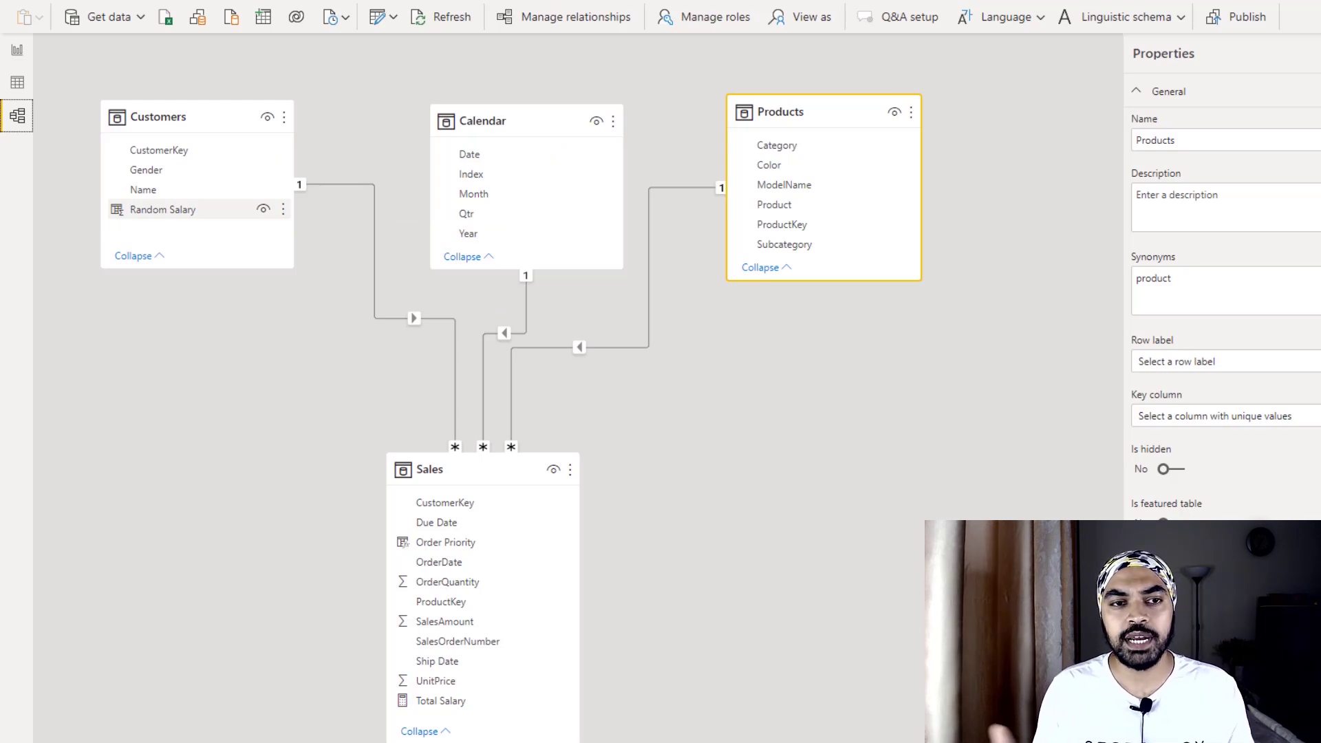
click(194, 120)
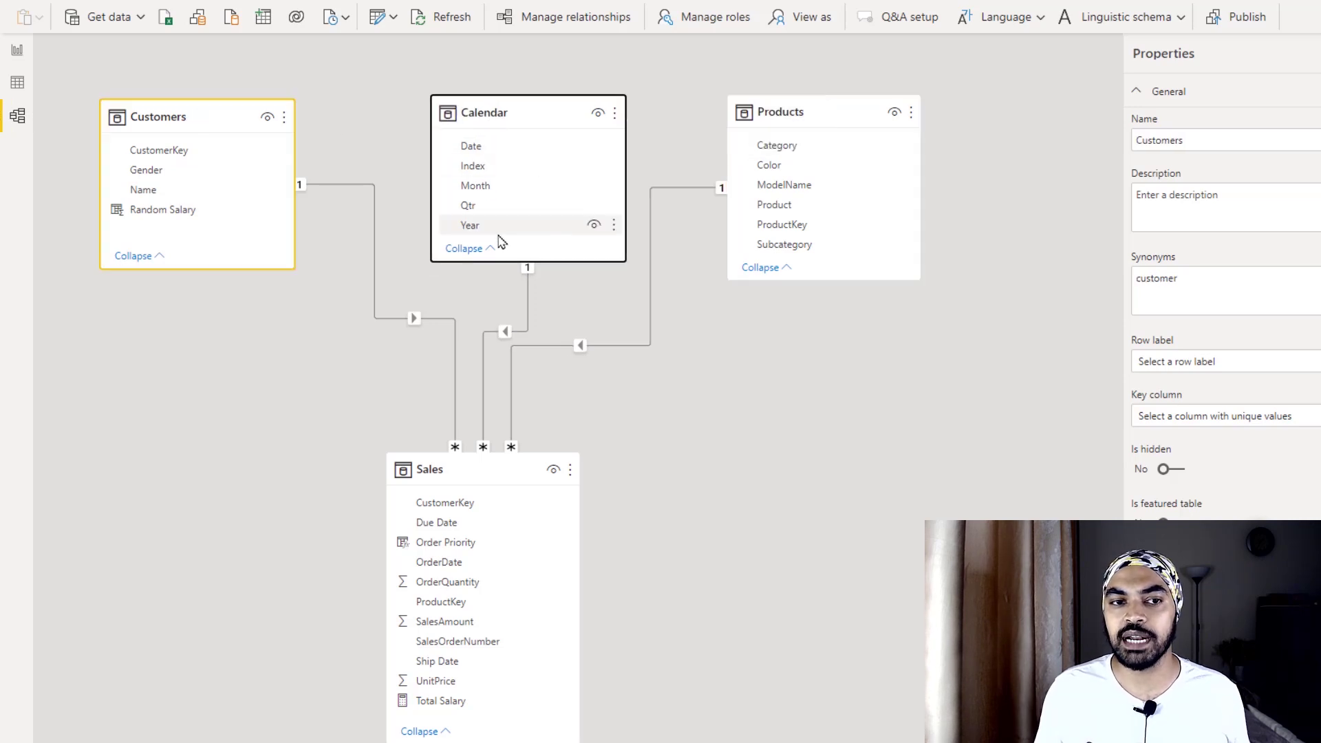
click(494, 188)
click(485, 227)
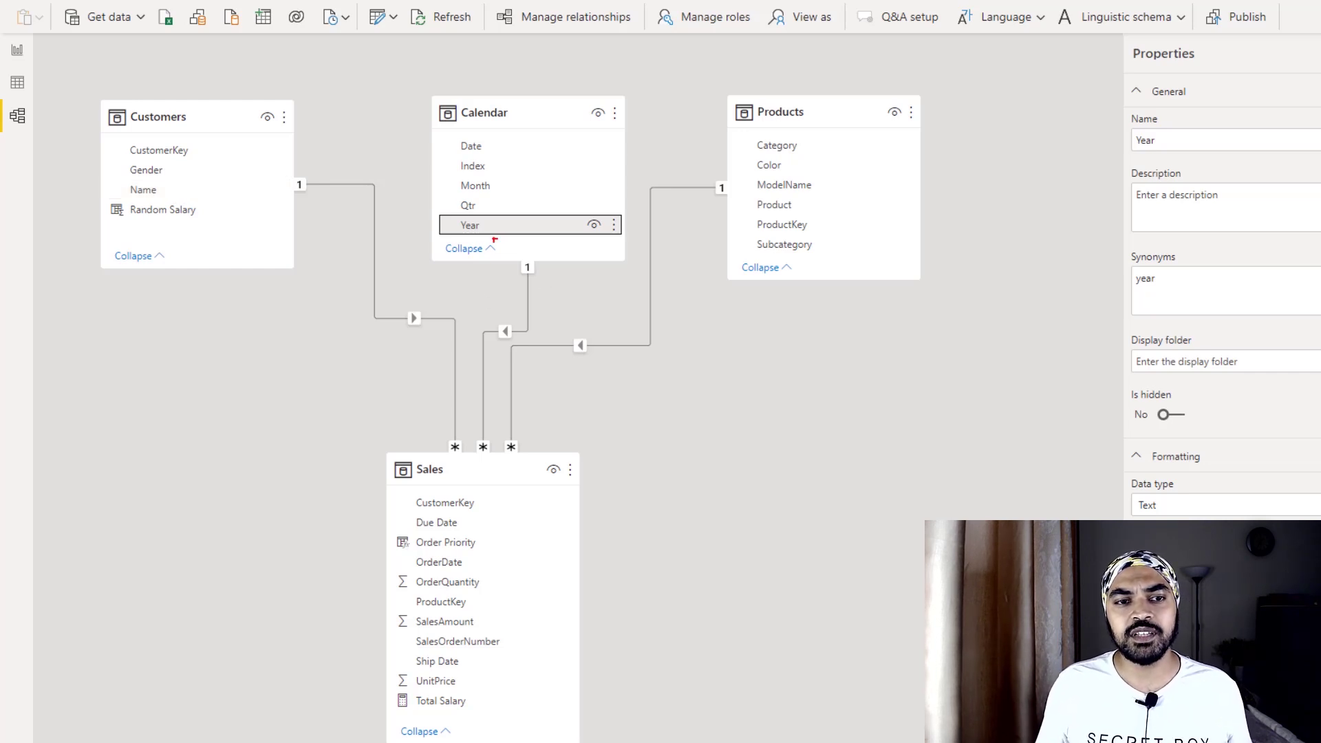
drag(448, 217, 484, 227)
drag(452, 184, 502, 206)
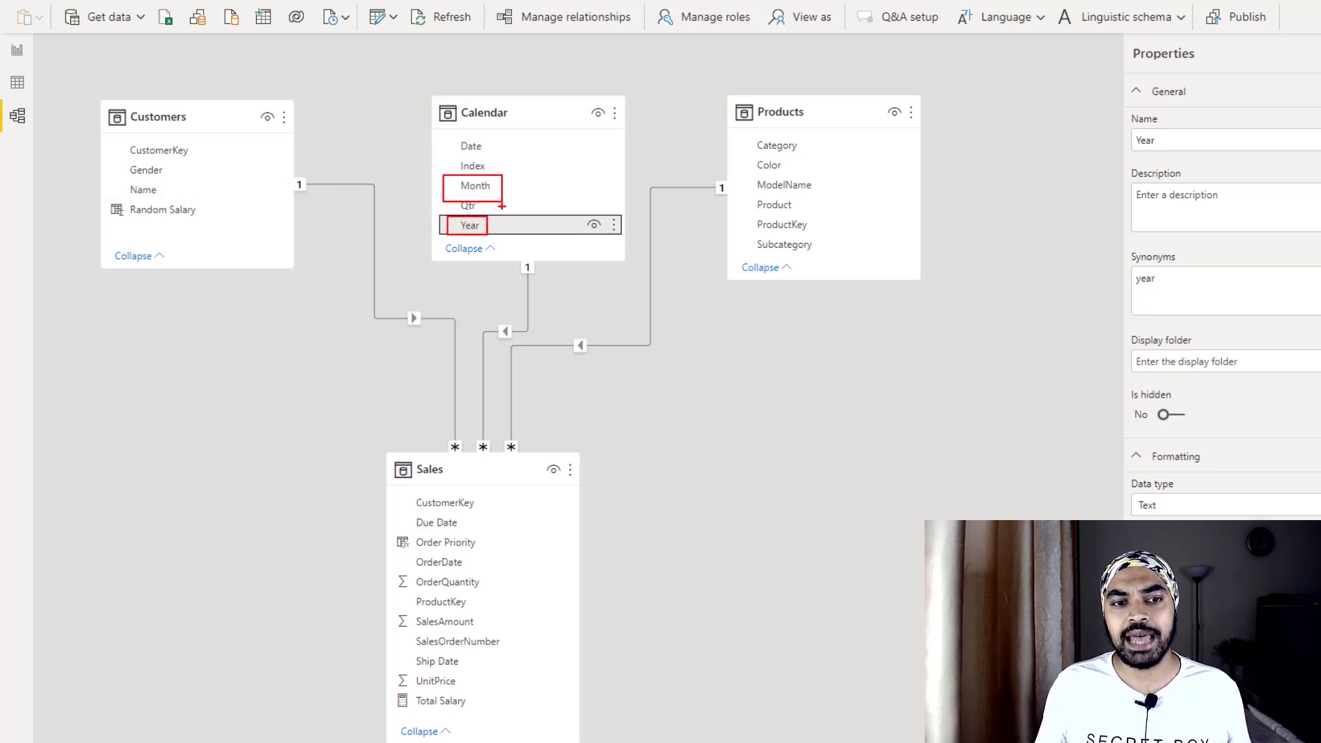
mouse_move(503, 322)
mouse_down()
mouse_move(482, 345)
mouse_move(493, 430)
mouse_up()
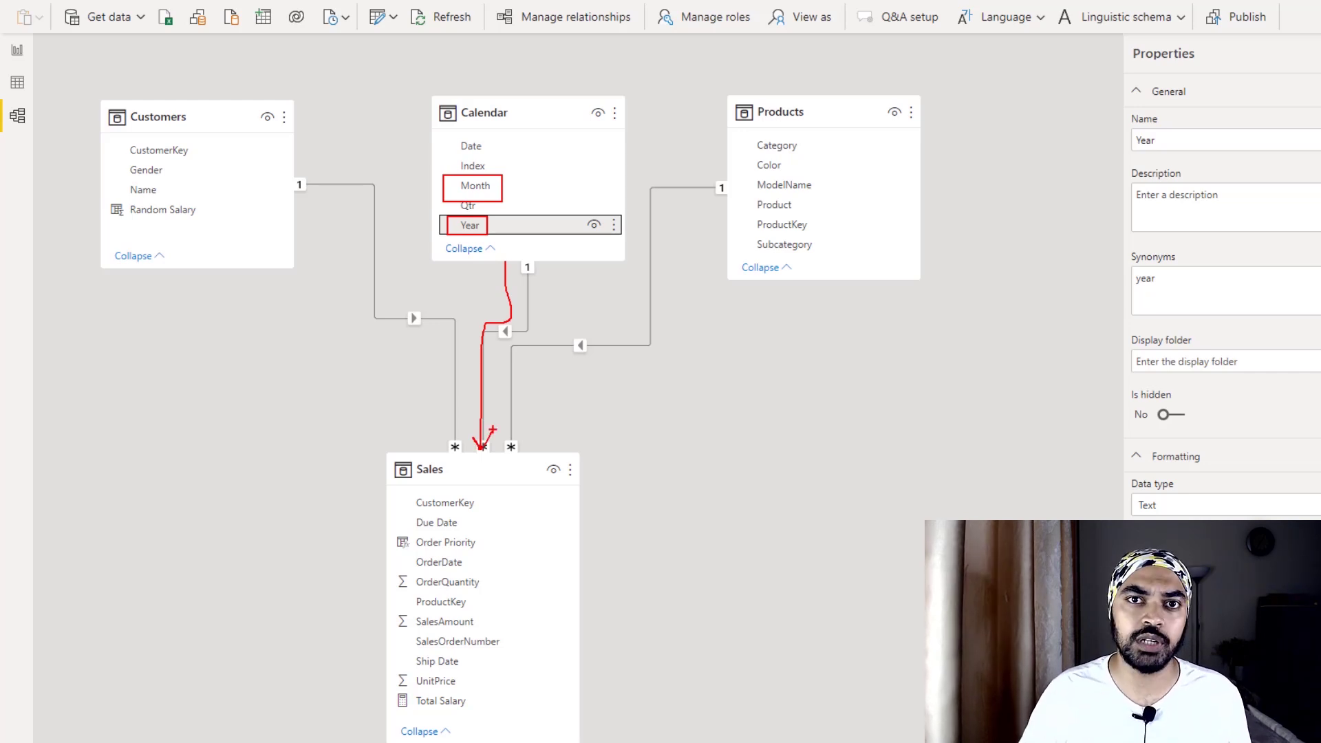
key(Escape)
Step: Begin a new Sales measure reading 'Total Salary Incorrect = SUMX(Sales,'
click(17, 50)
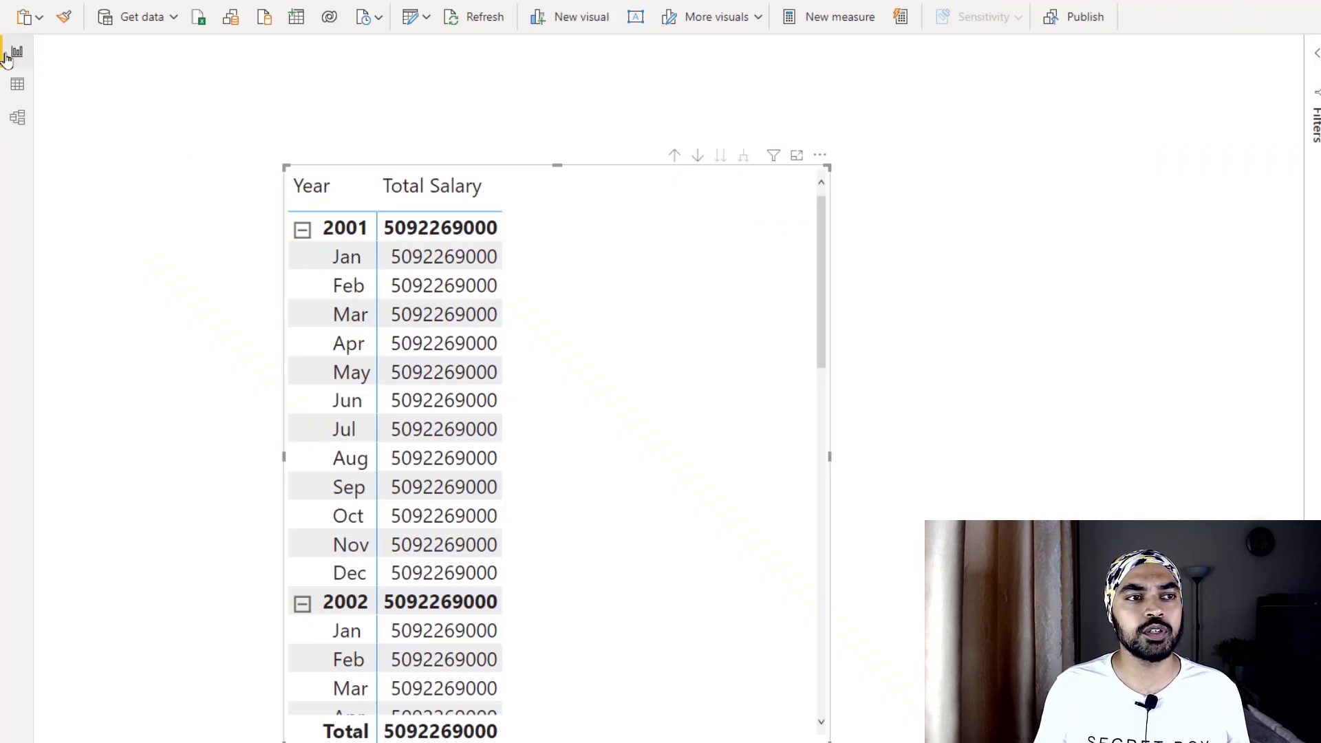
right_click(1192, 182)
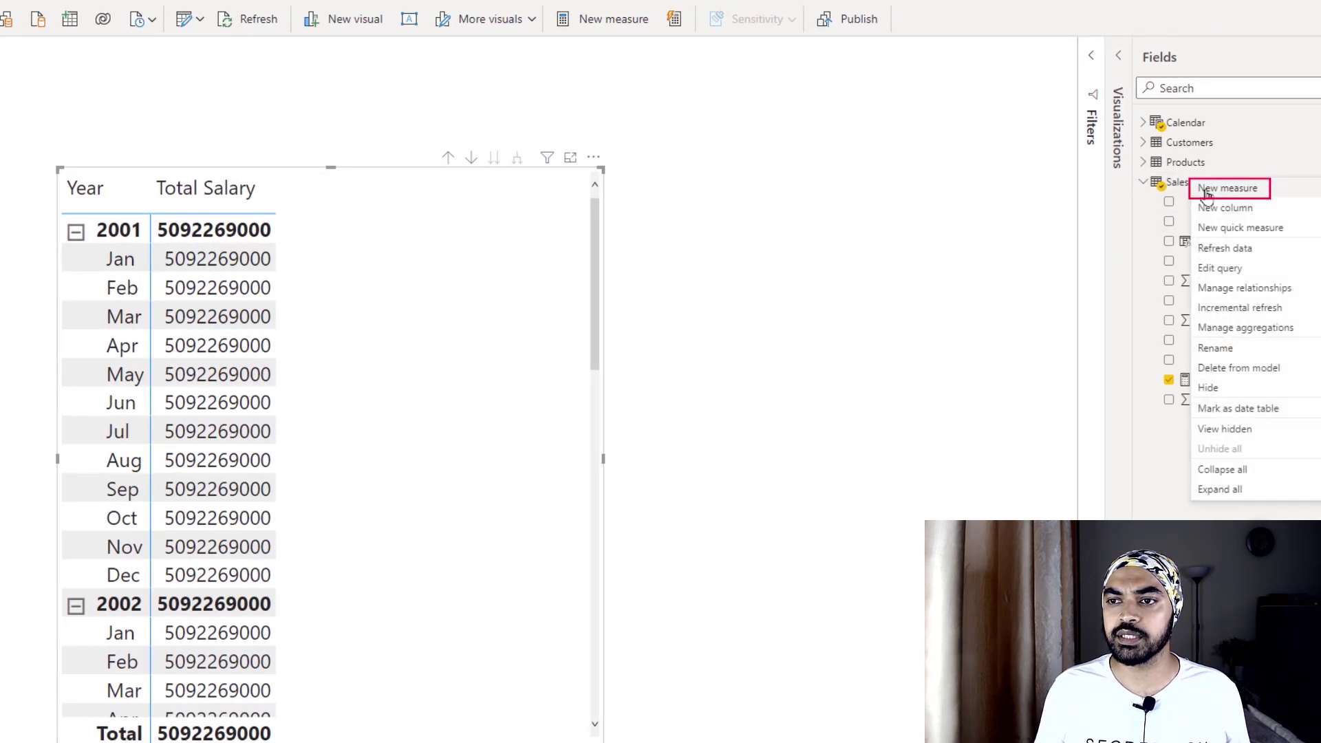
click(1206, 189)
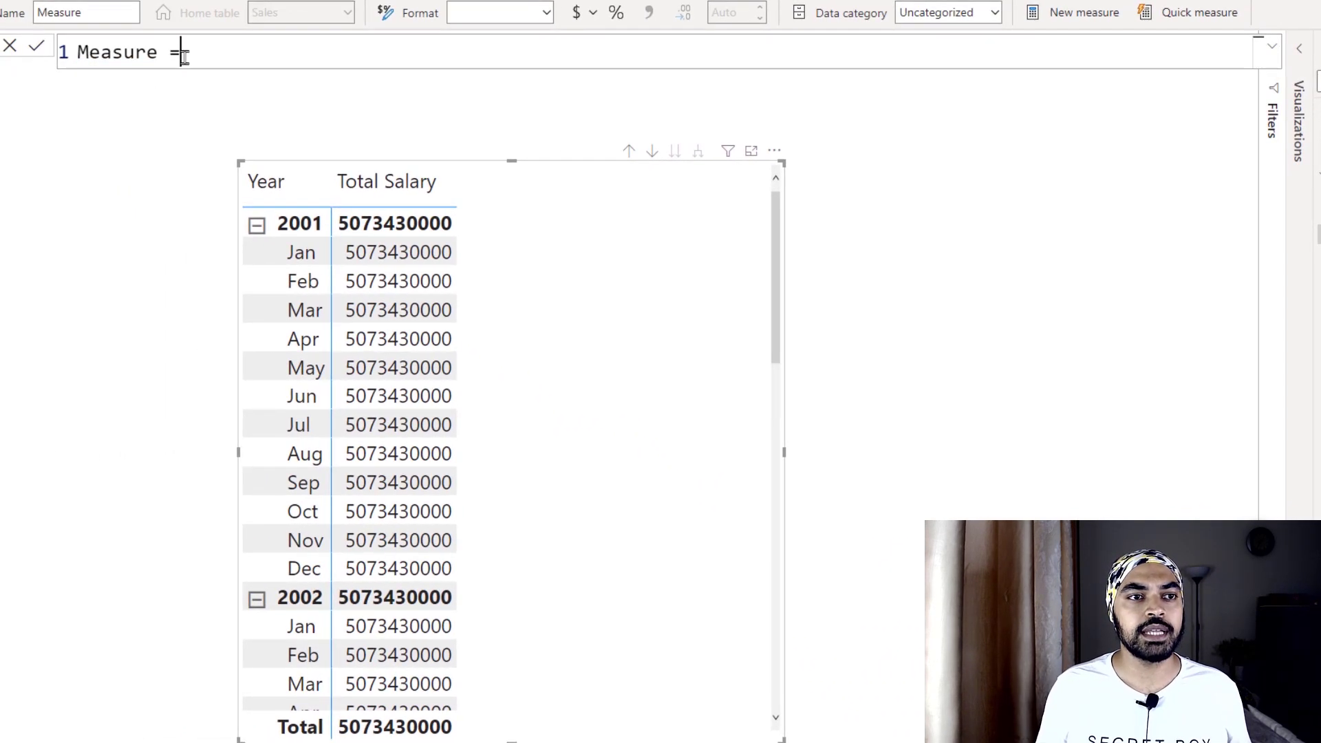
text(T)
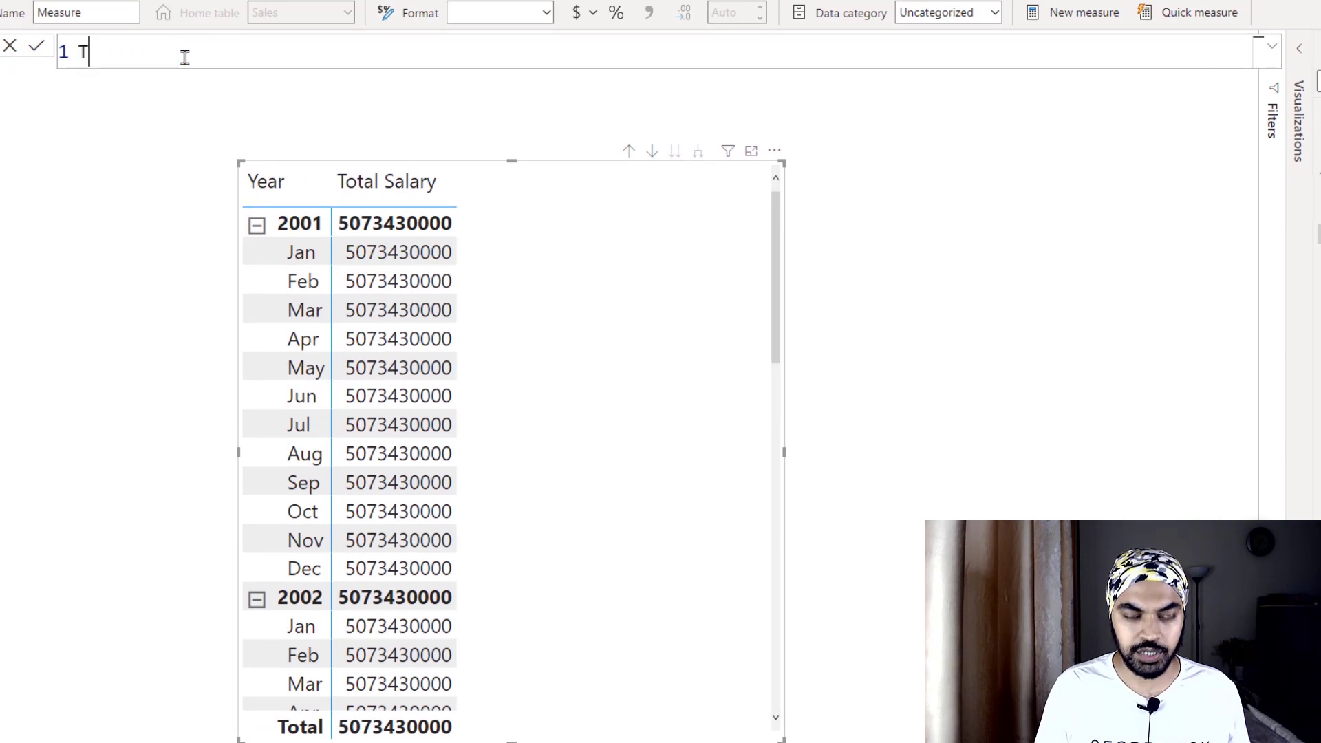
text(otal Salary In)
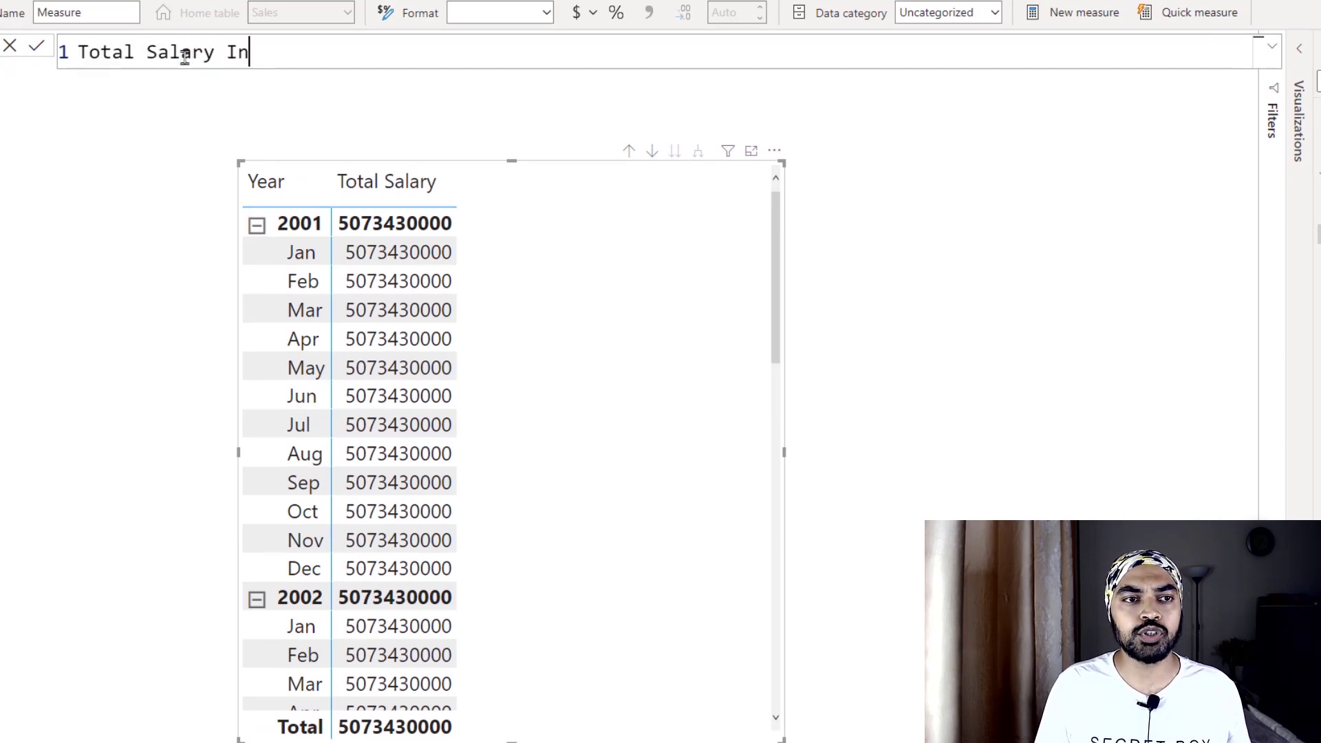
text(correct =)
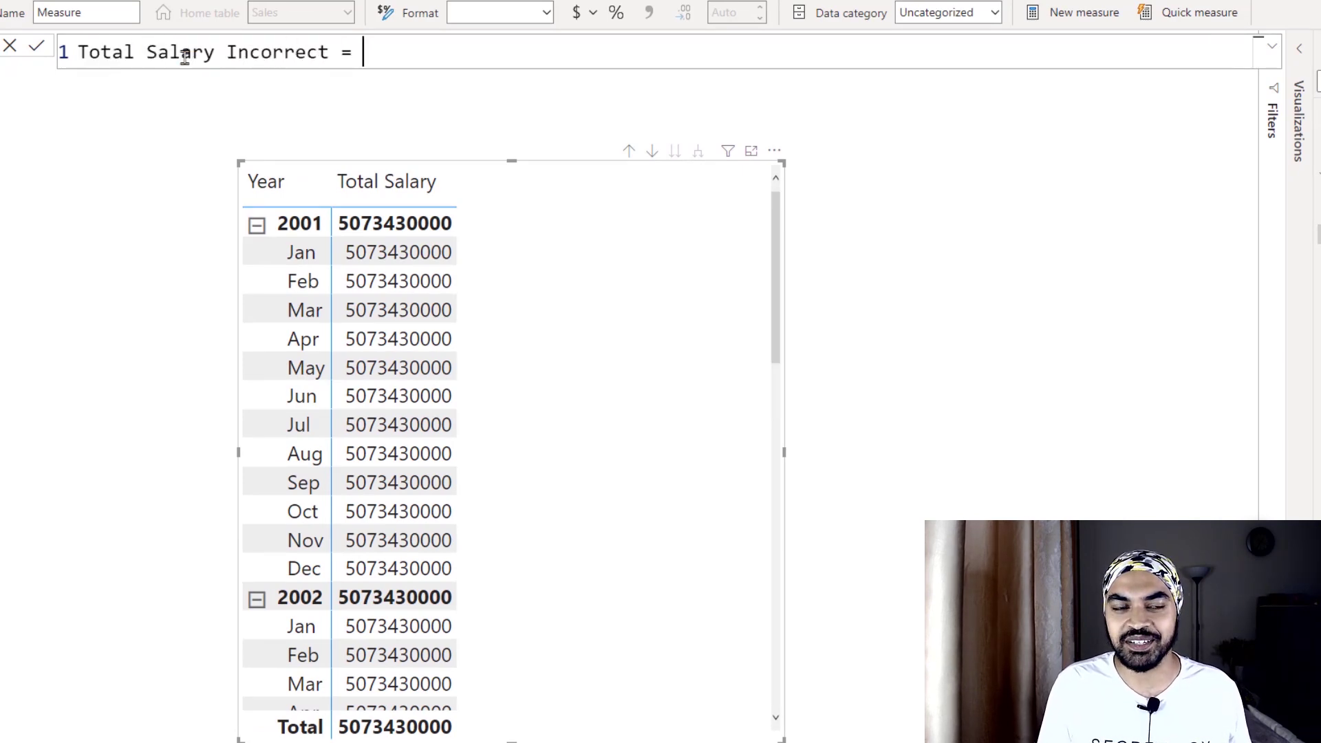
key(shift+Return)
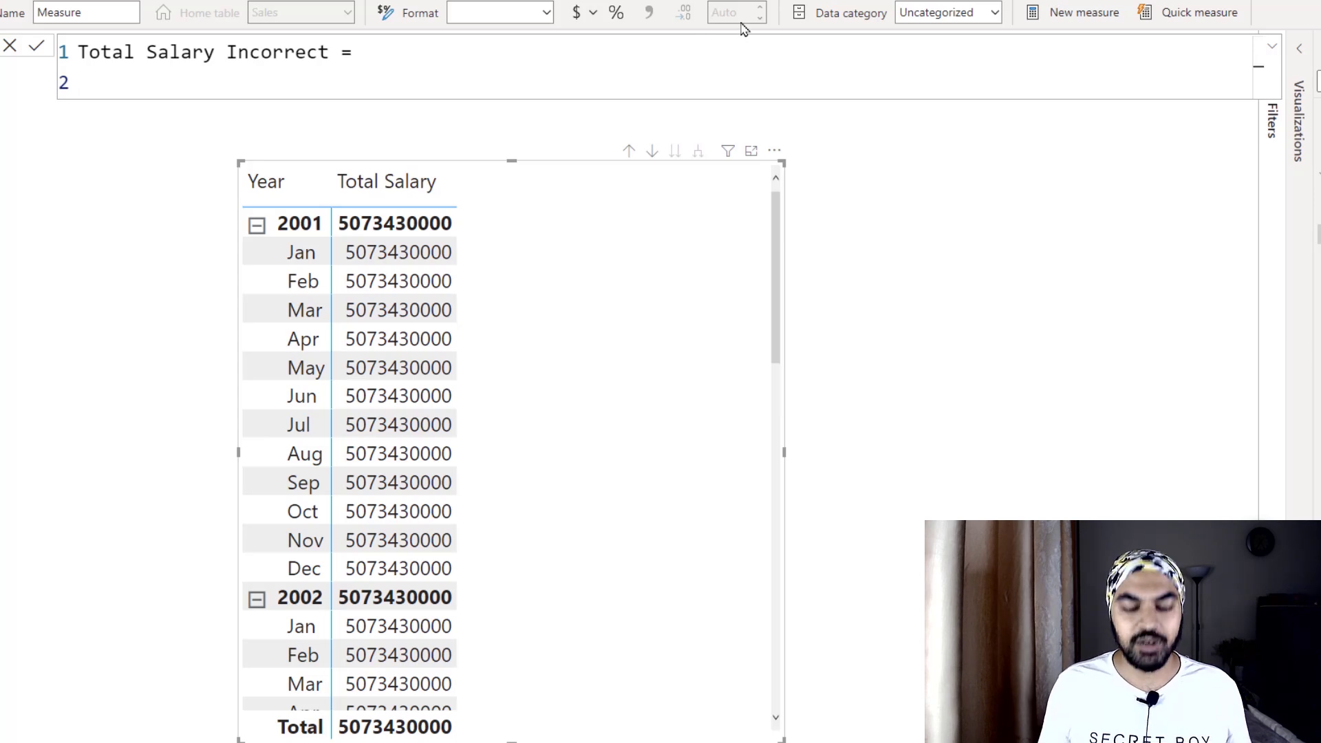
text(sumx()
key(shift+Return)
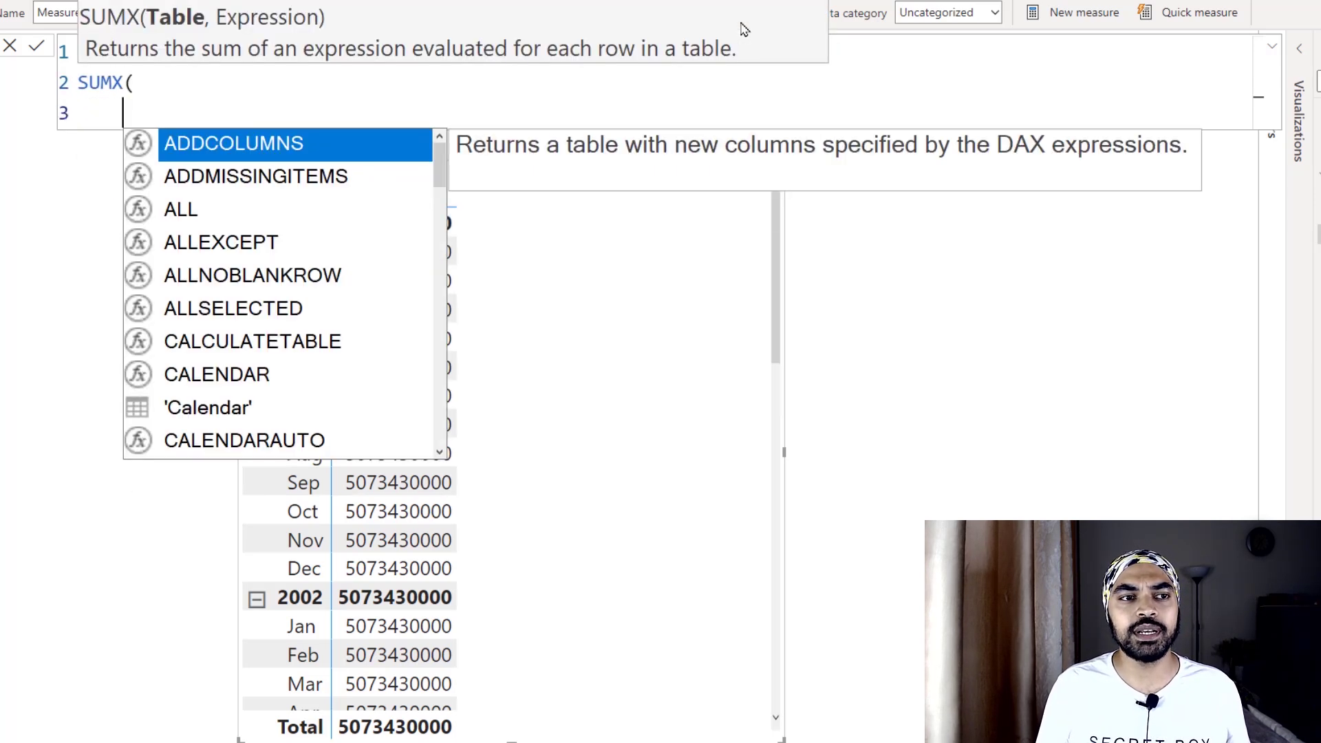
text(sal)
key(Tab)
text(,)
key(shift+Return)
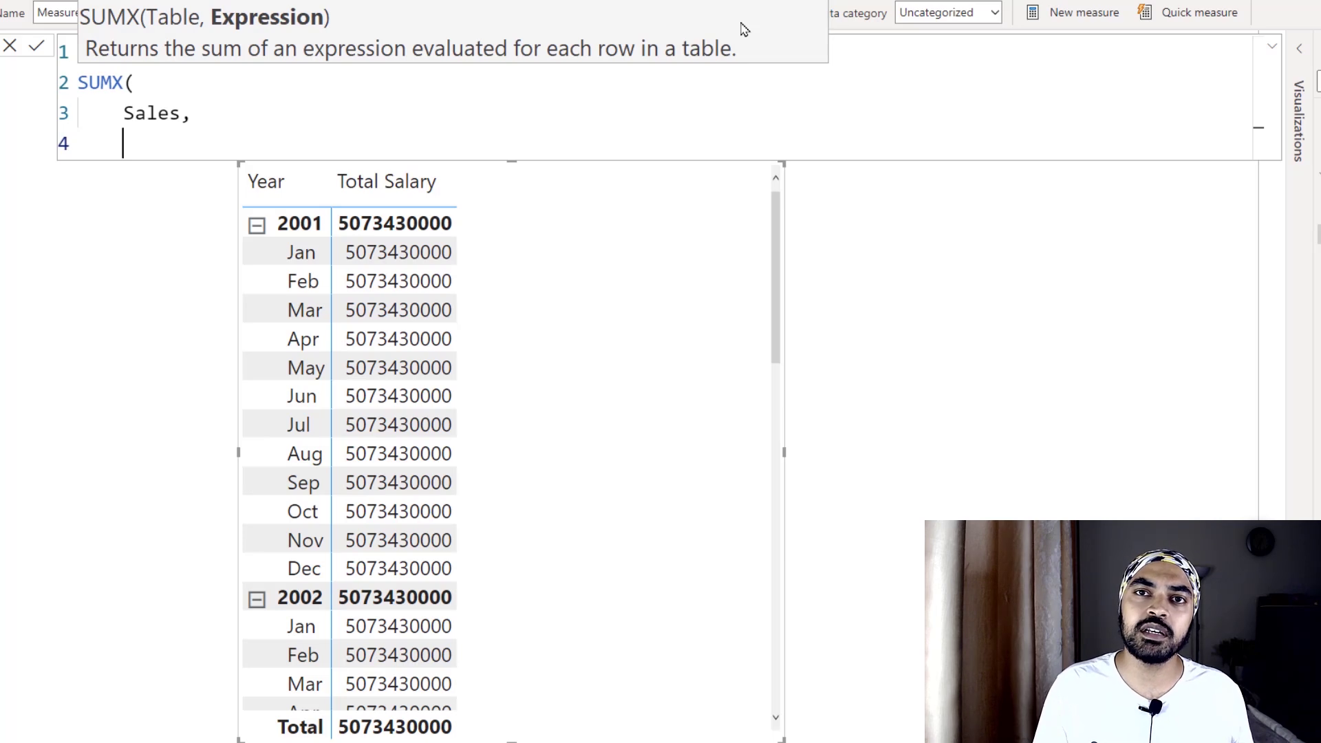
Step: Finish it with RELATED(Customers[Random Salary]), commit, and add Total Salary Incorrect to the matrix
text(rel)
key(Tab)
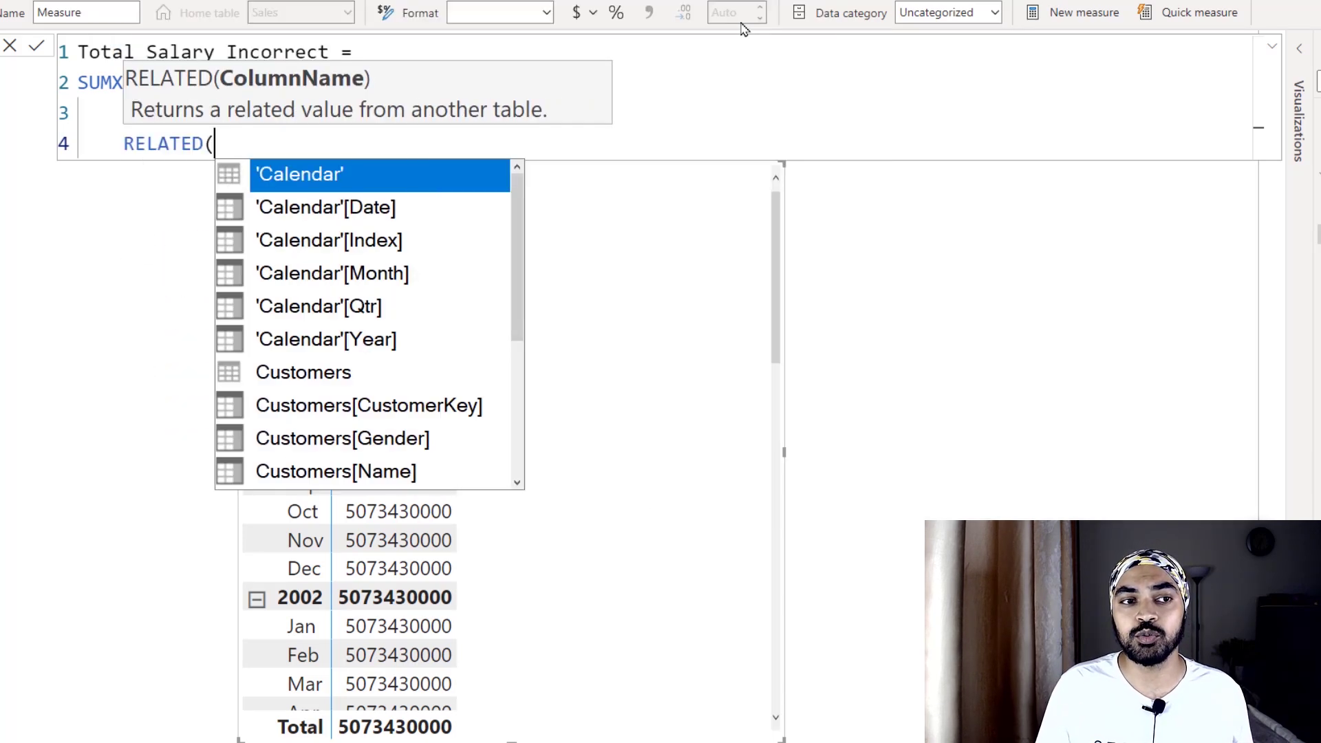
text(ran)
key(Tab)
text())
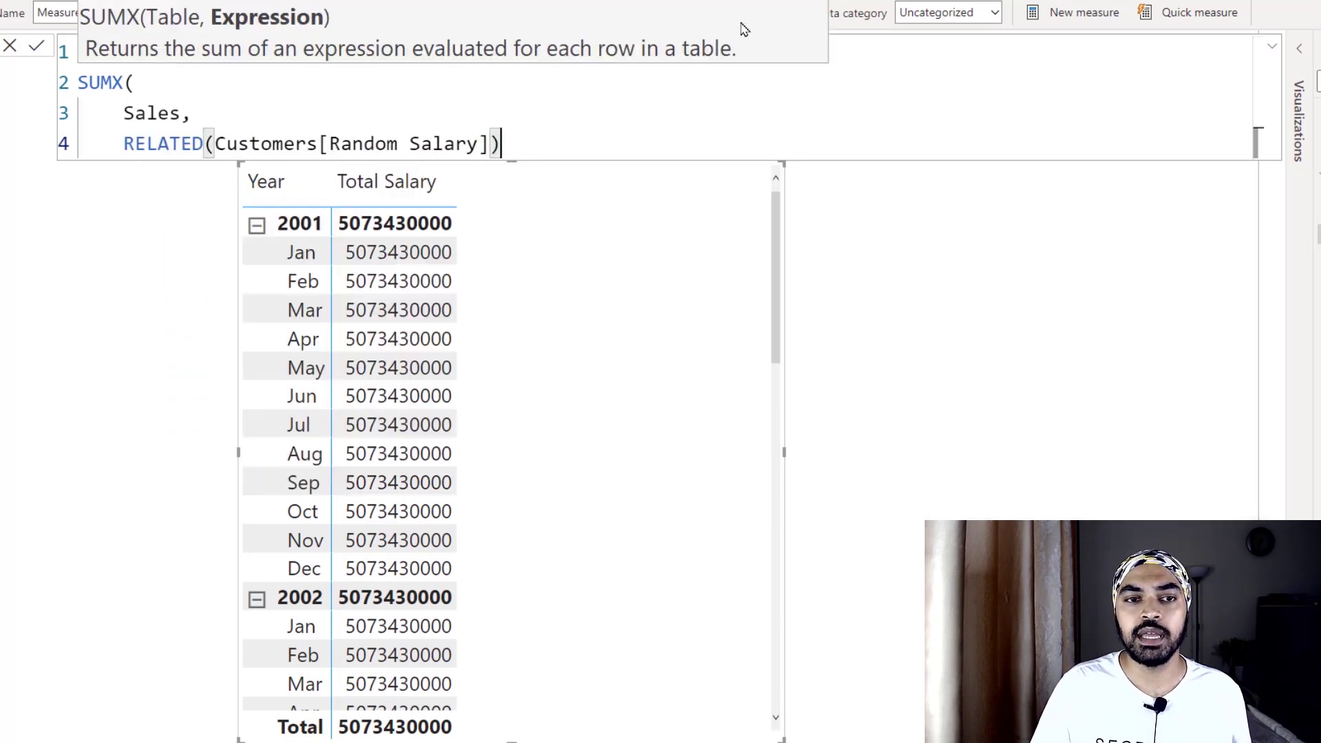
key(shift+Return)
text())
key(Return)
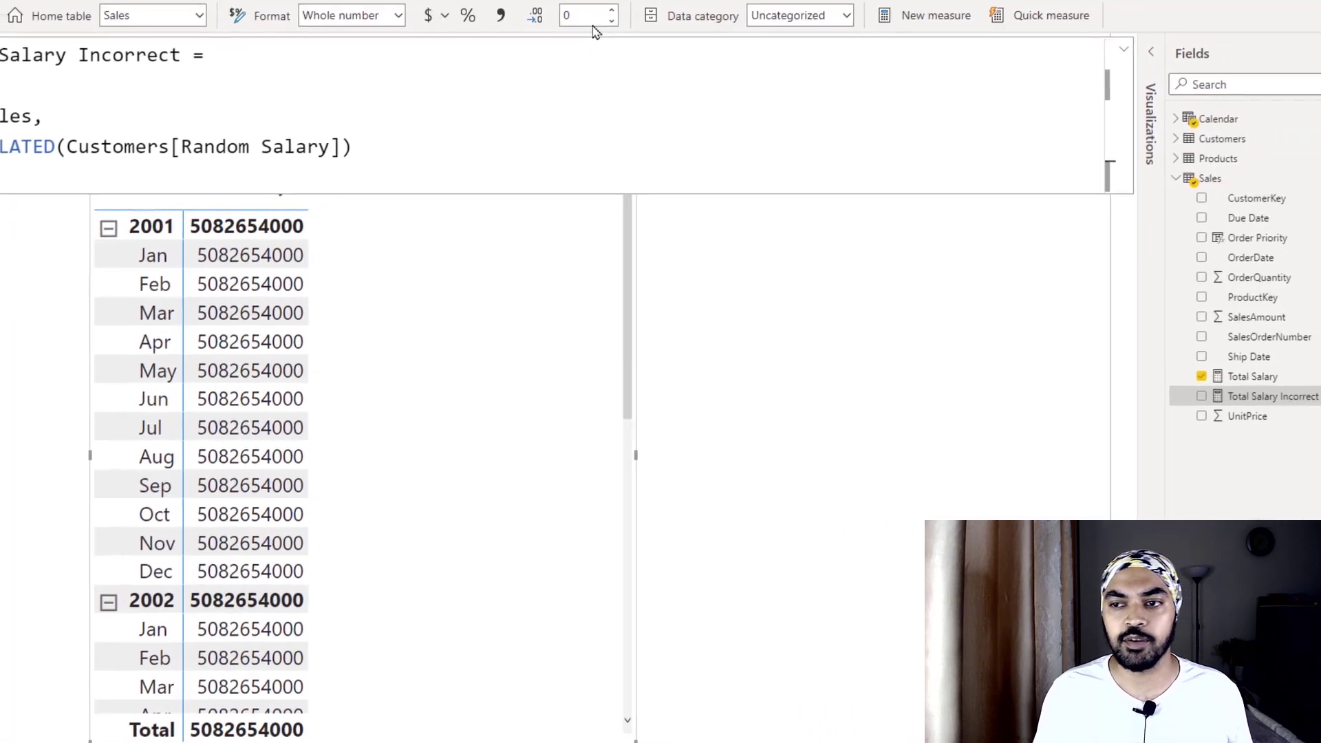
drag(1252, 397, 463, 286)
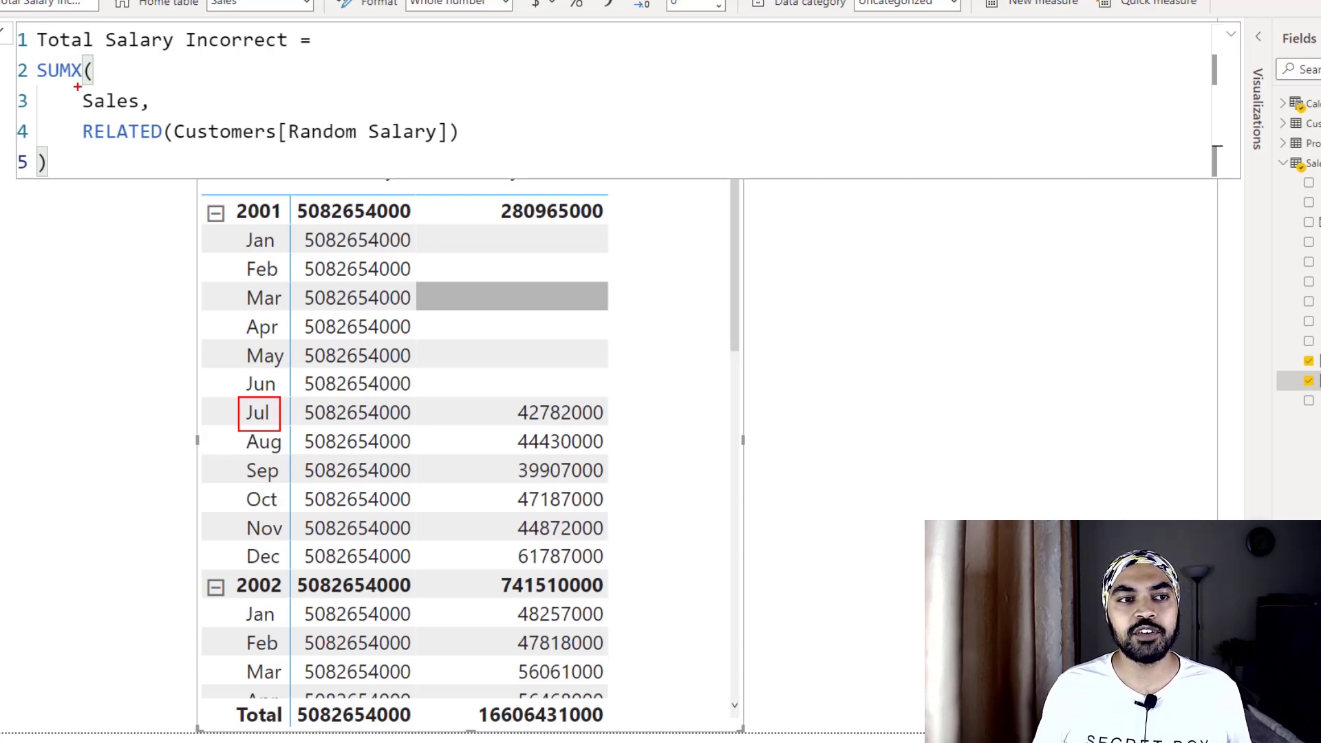
drag(98, 103, 160, 118)
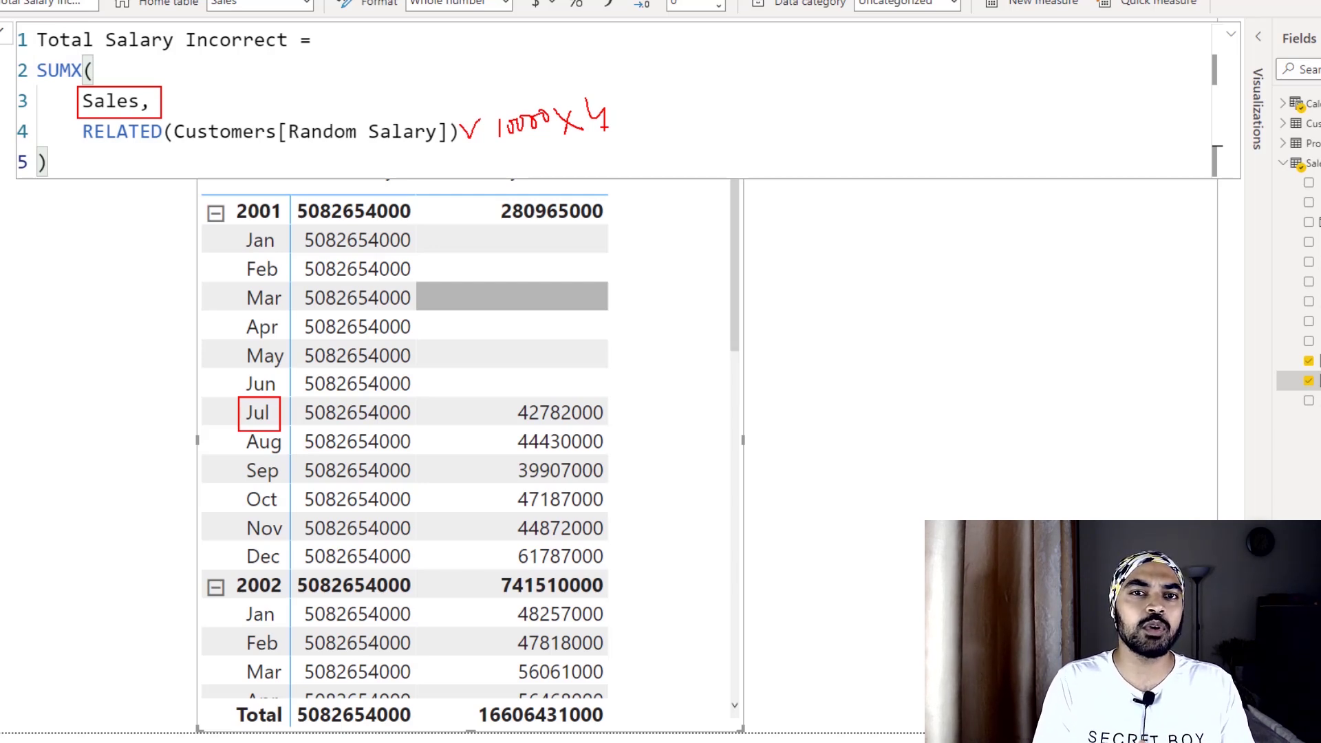
key(Escape)
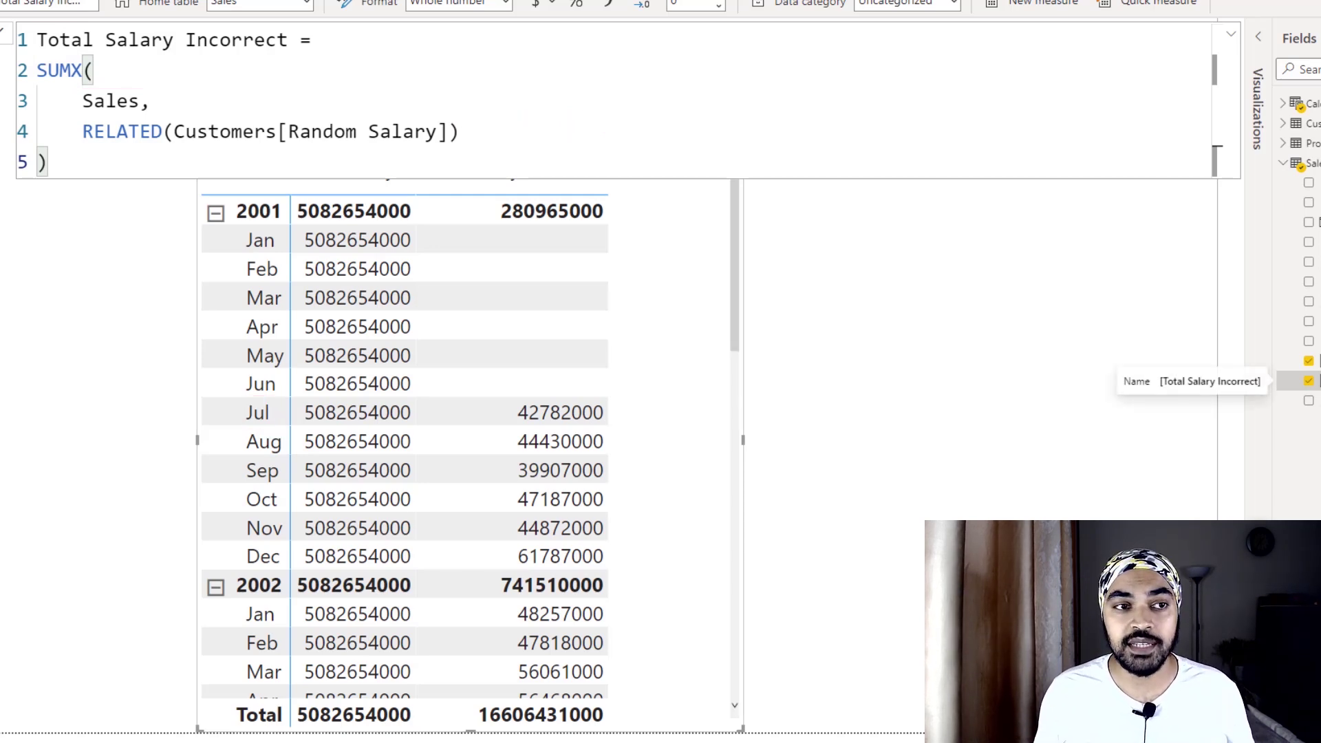
Step: Change SUMX's table argument to VALUES(Sales[CustomerKey])
click(139, 102)
key(Home)
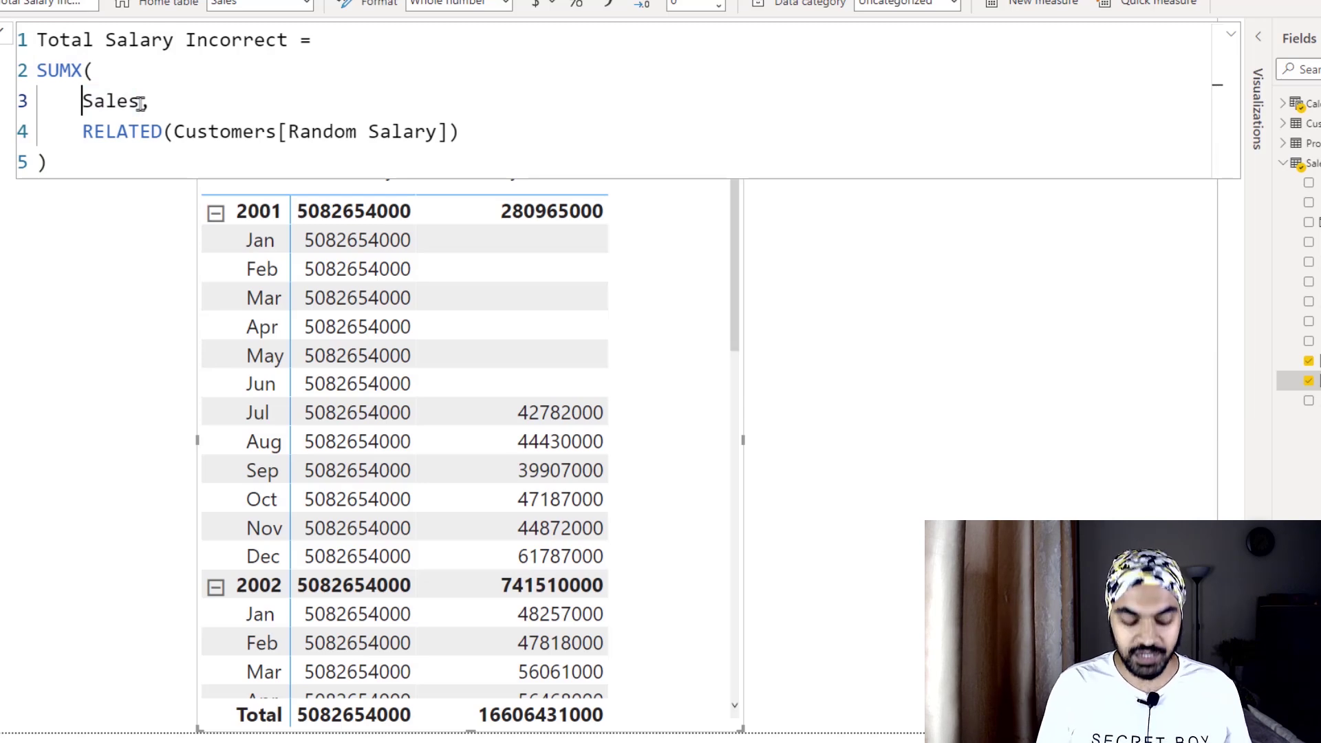
text(value)
key(Tab)
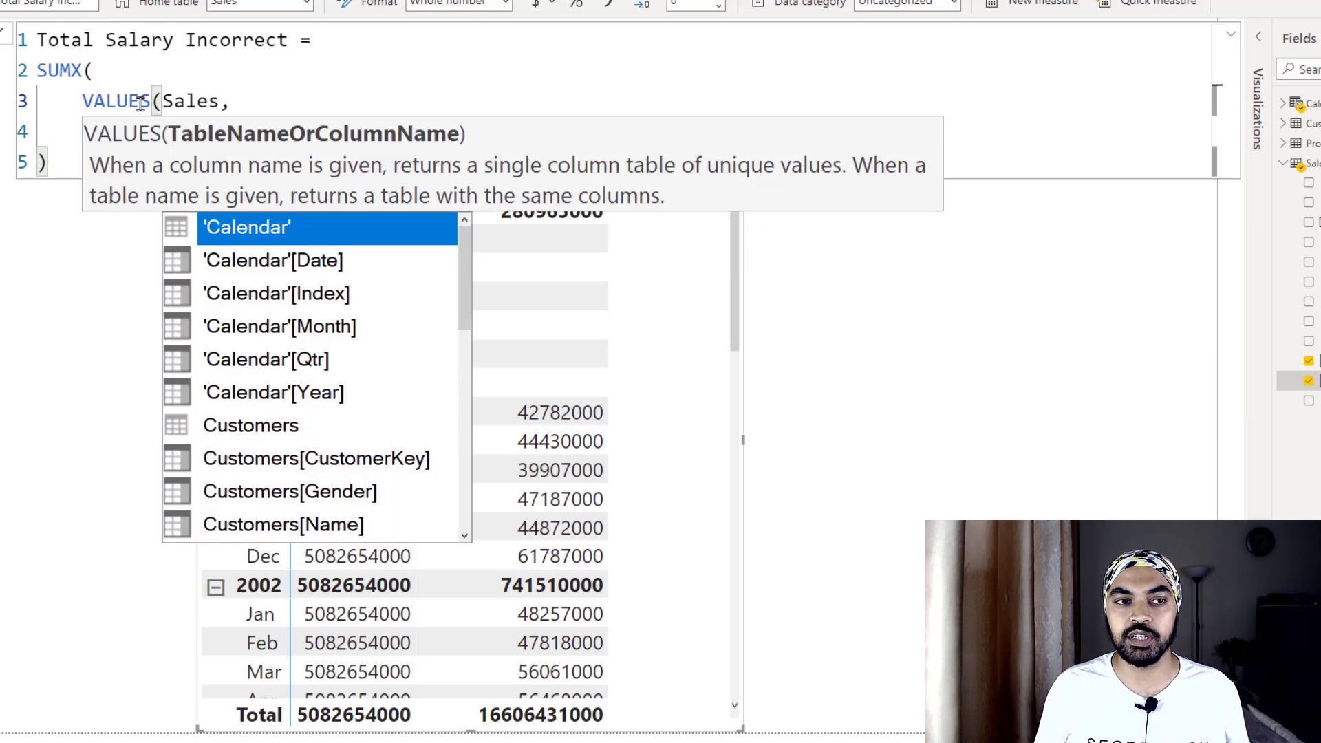
key(ctrl+Right)
text([)
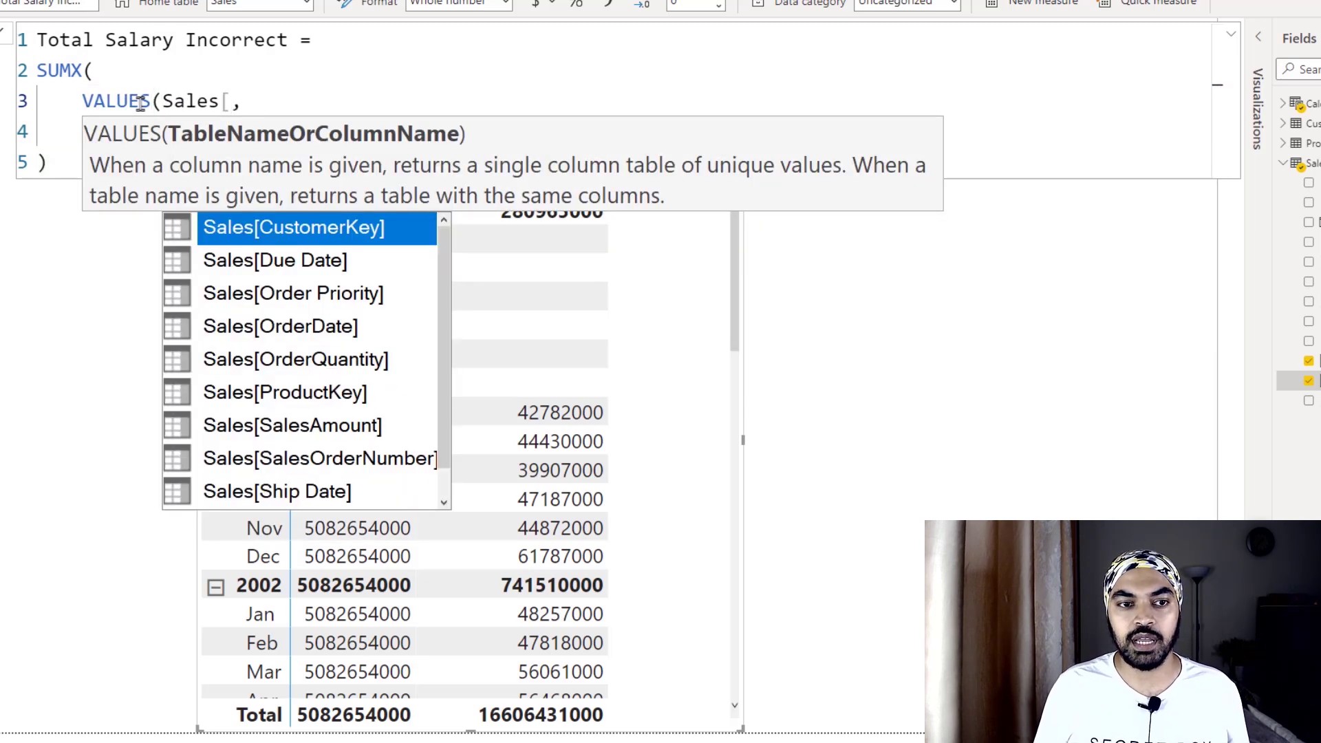
key(Tab)
text())
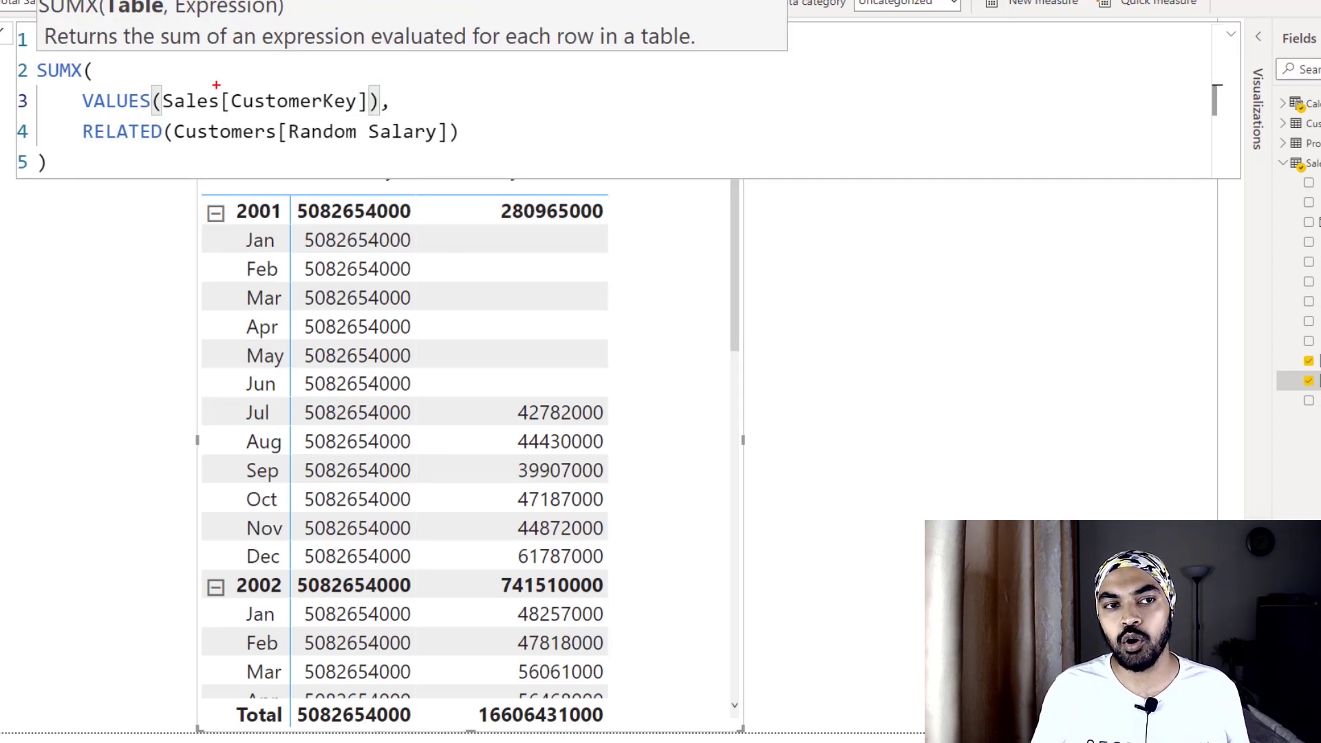
Step: Highlight the CustomerKey reference and the RELATED Random Salary expression in the formula
mouse_move(216, 84)
mouse_down()
mouse_move(275, 109)
mouse_move(369, 117)
mouse_up()
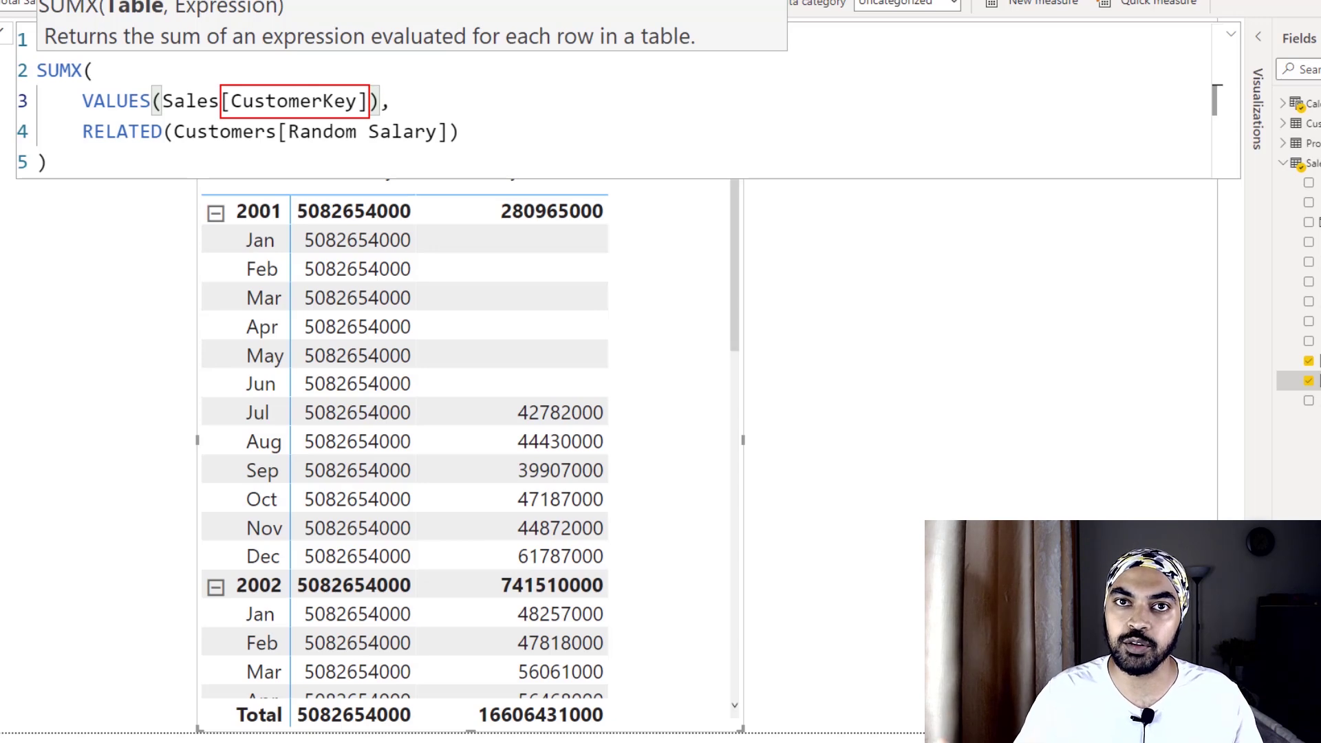
key(Escape)
click(151, 132)
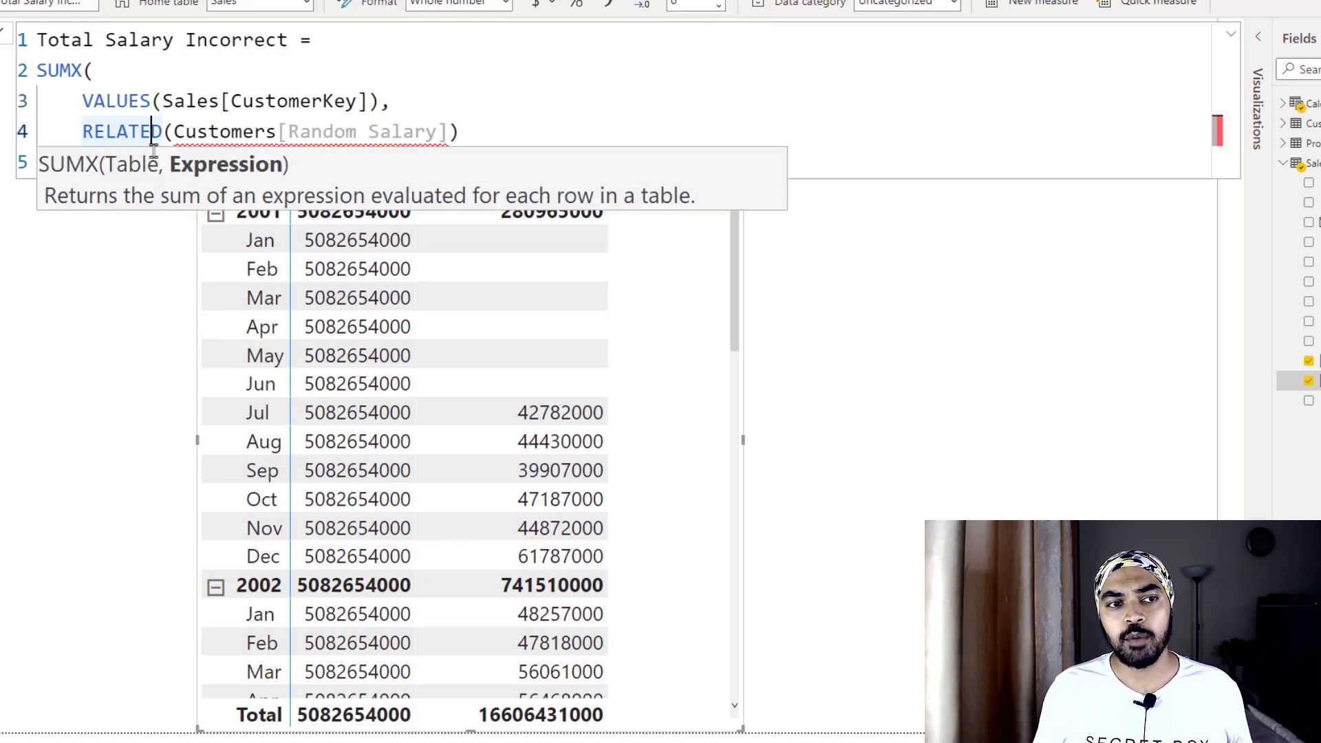
mouse_move(79, 115)
mouse_down()
mouse_move(250, 142)
mouse_move(460, 148)
mouse_up()
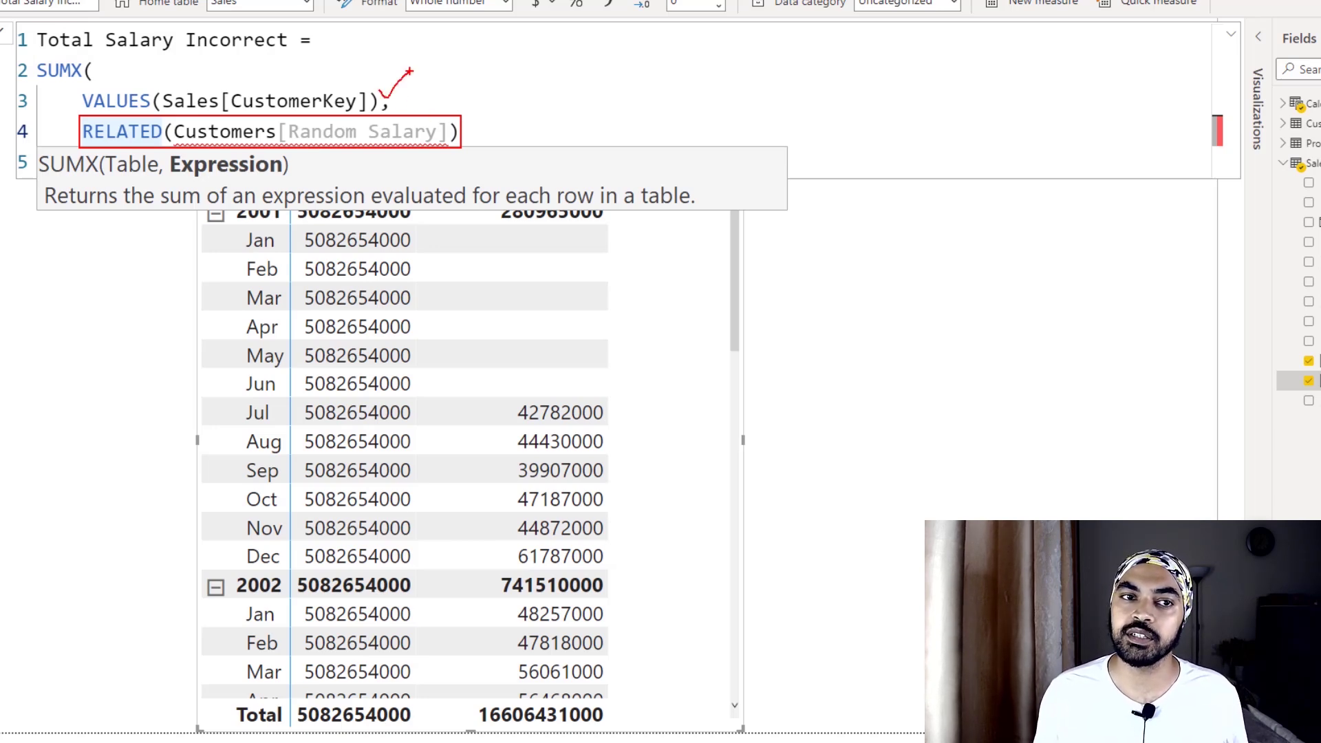
key(Escape)
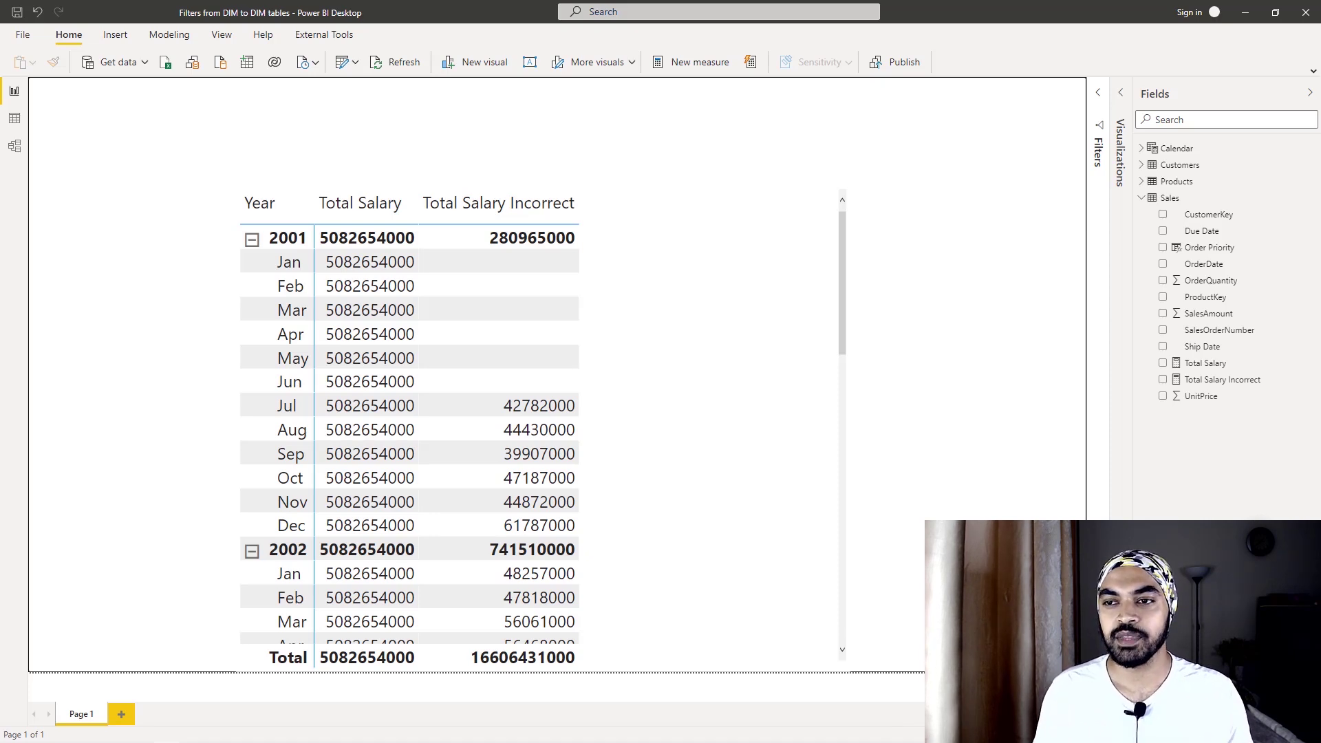
Step: Draft the Sales measure 'Total Sal Correct = SUM(Customers[Random Salary])' and highlight the formula line
right_click(1165, 201)
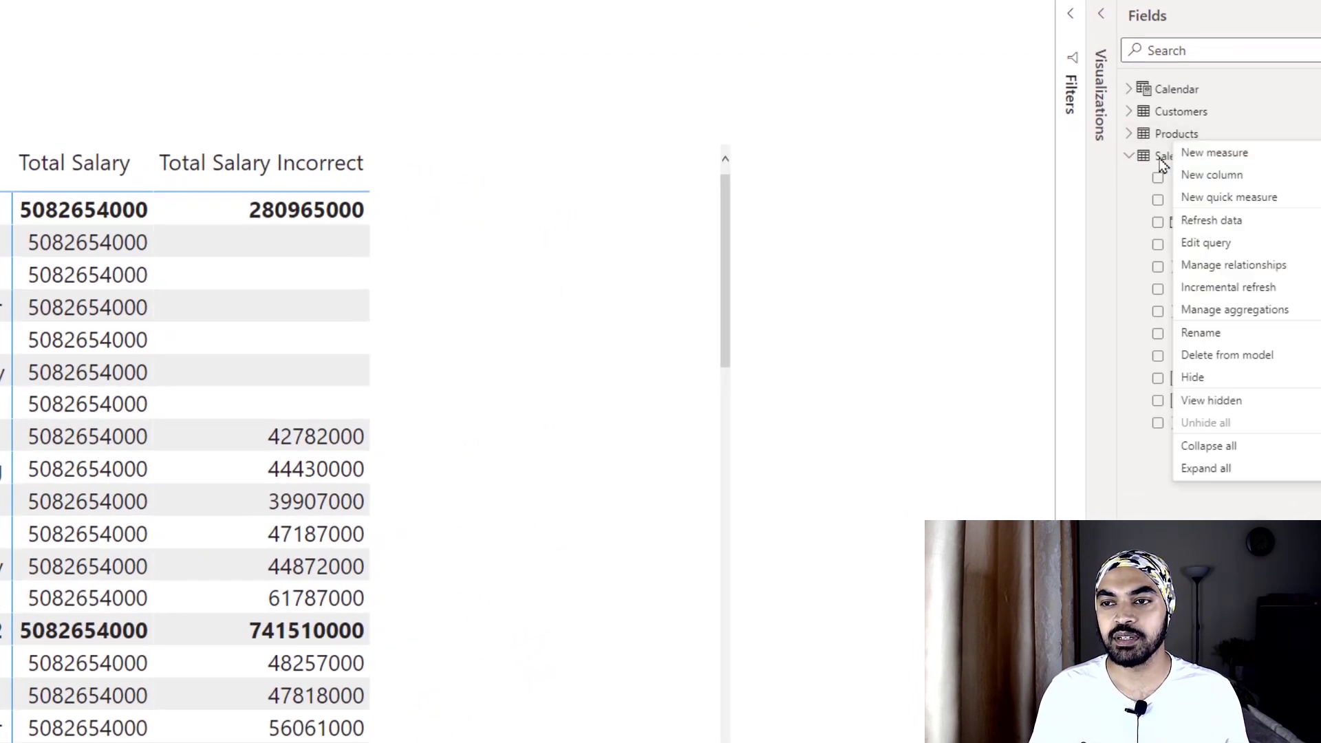
key(Escape)
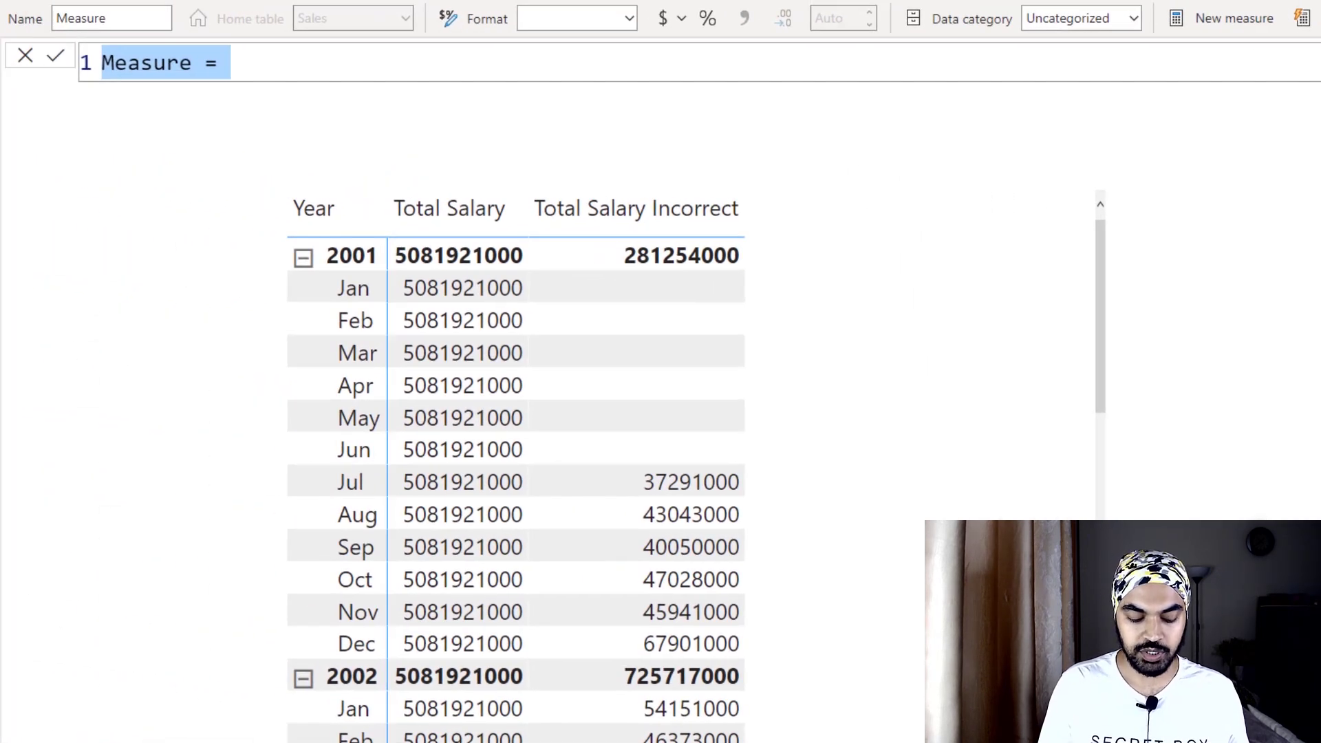
text(To)
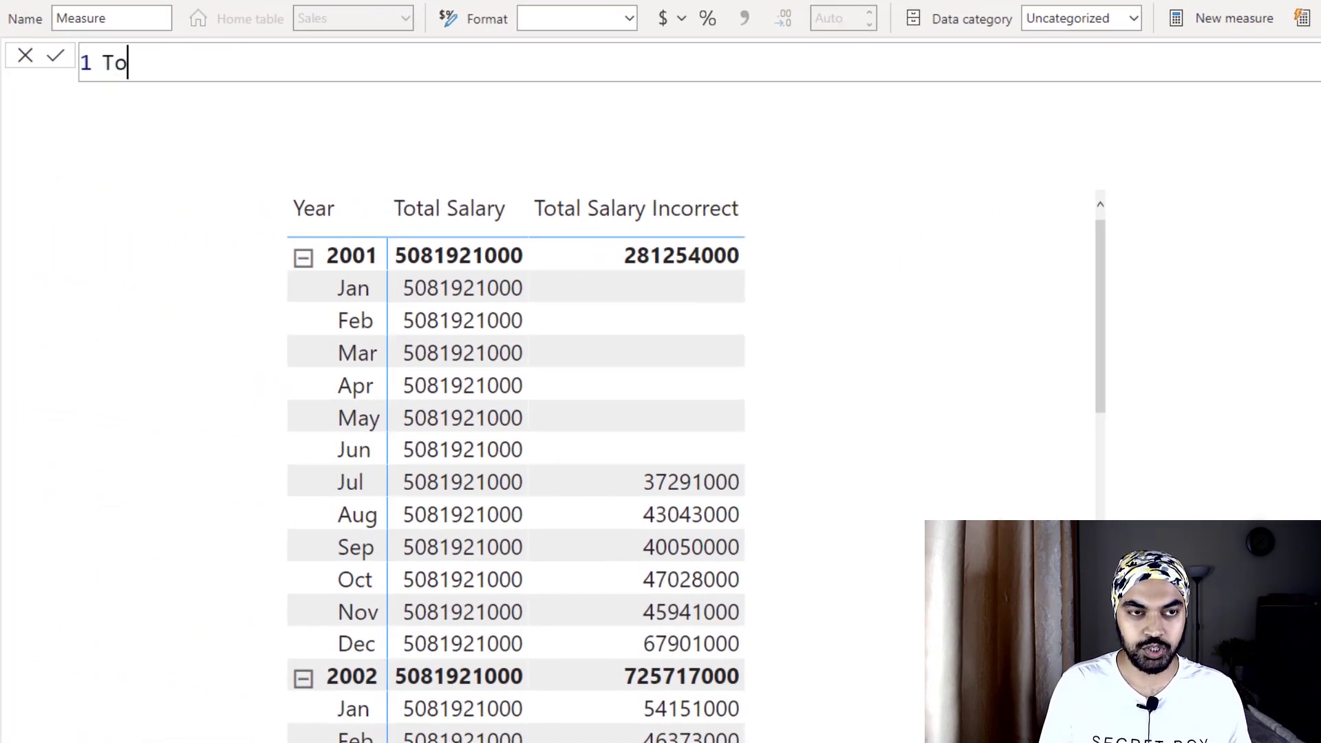
text(tal Sal Correct =)
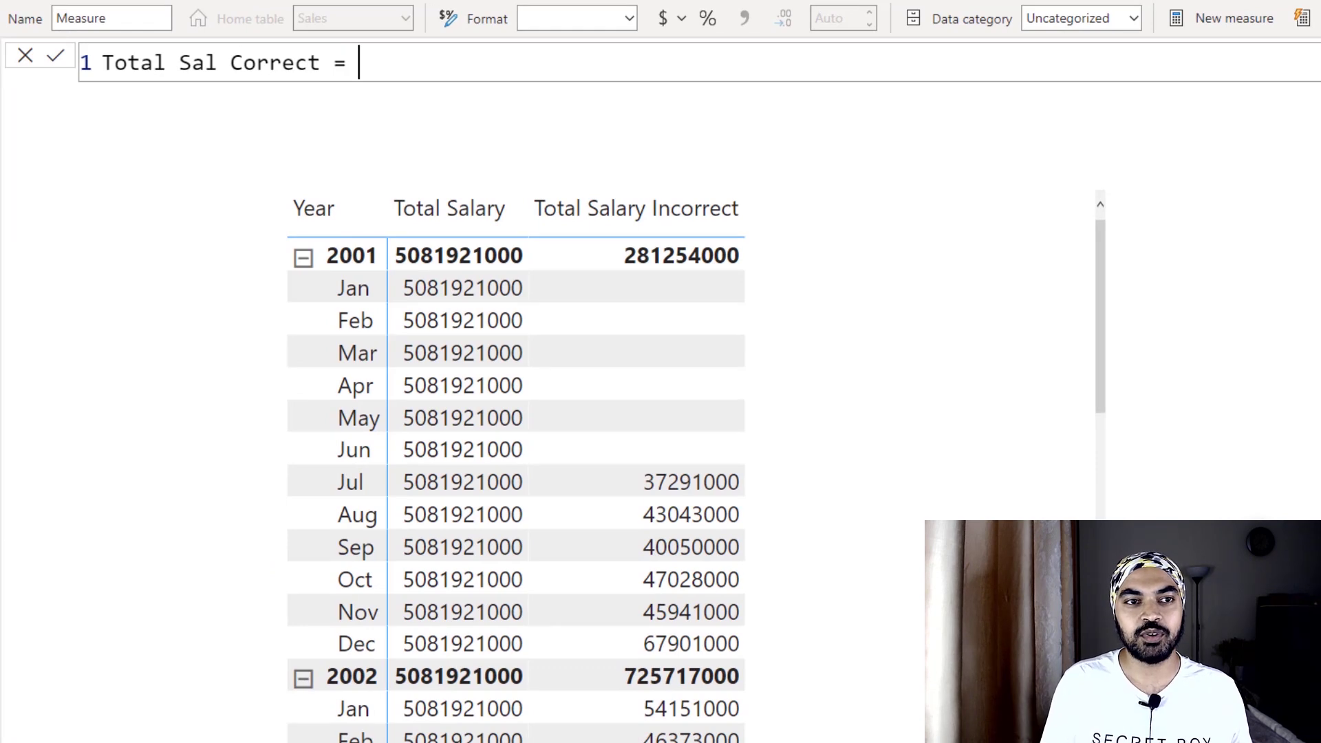
key(shift+Return)
text(sum)
key(Tab)
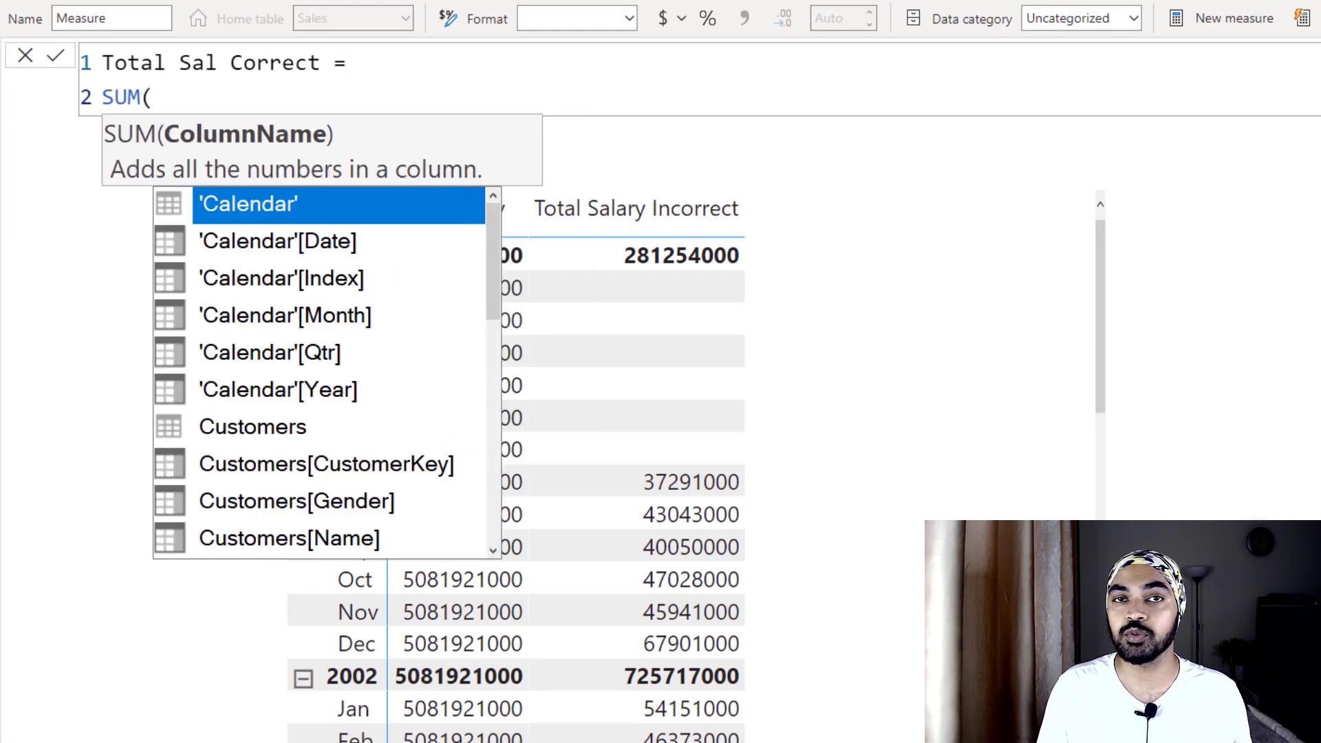
text(sal)
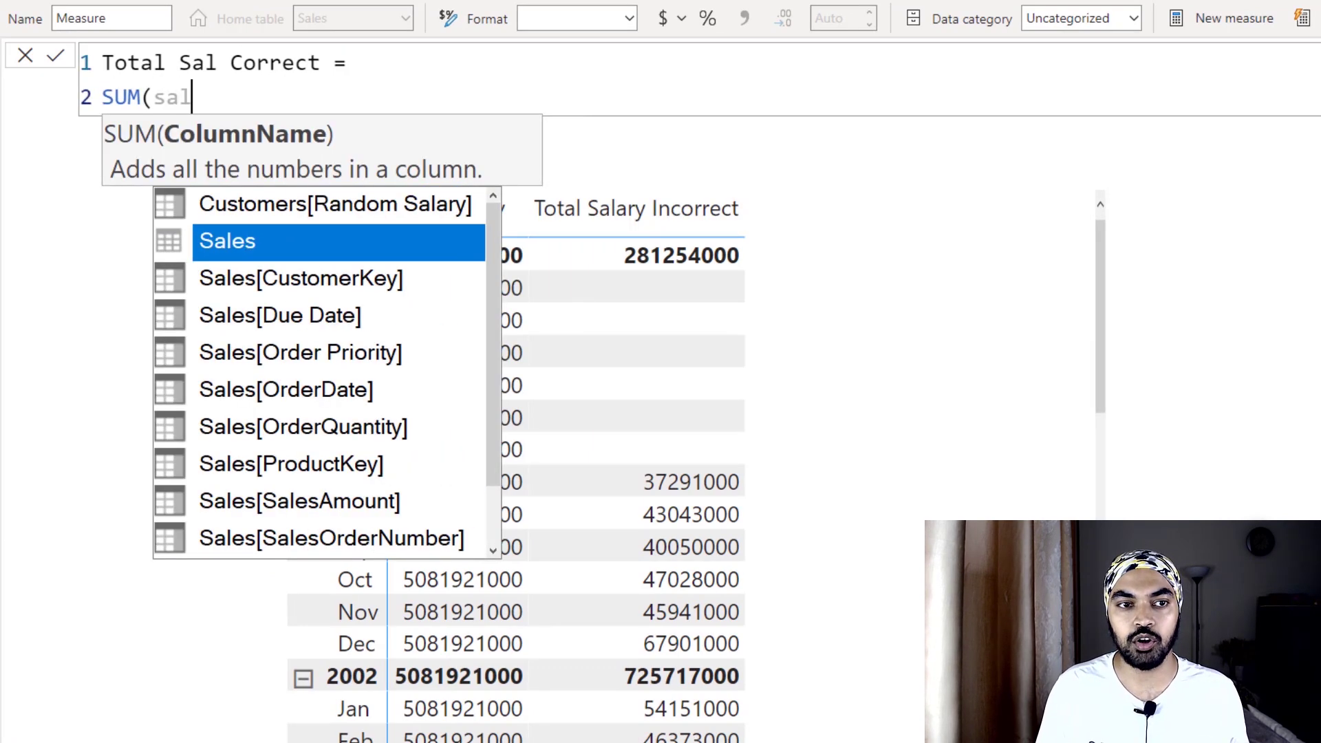
key(Up)
key(Tab)
text())
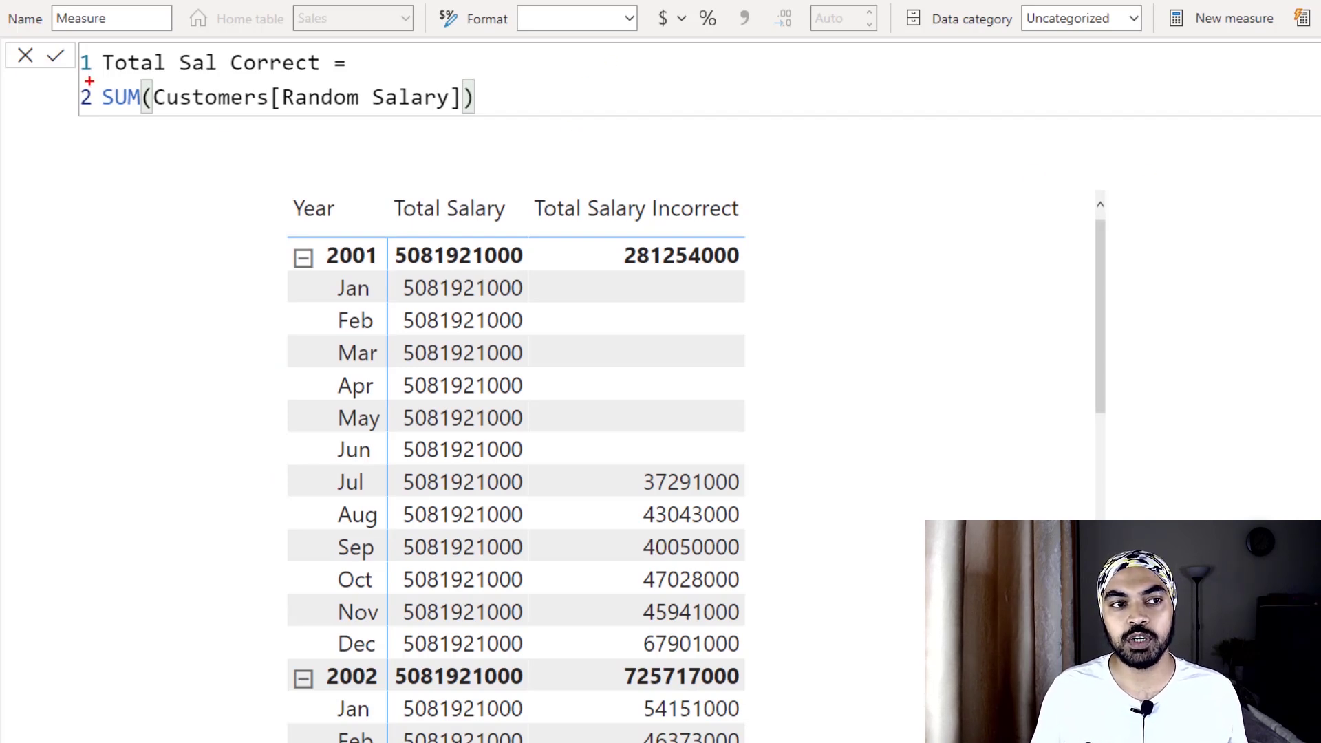
mouse_move(80, 81)
mouse_down()
mouse_move(478, 117)
mouse_move(695, 116)
mouse_up()
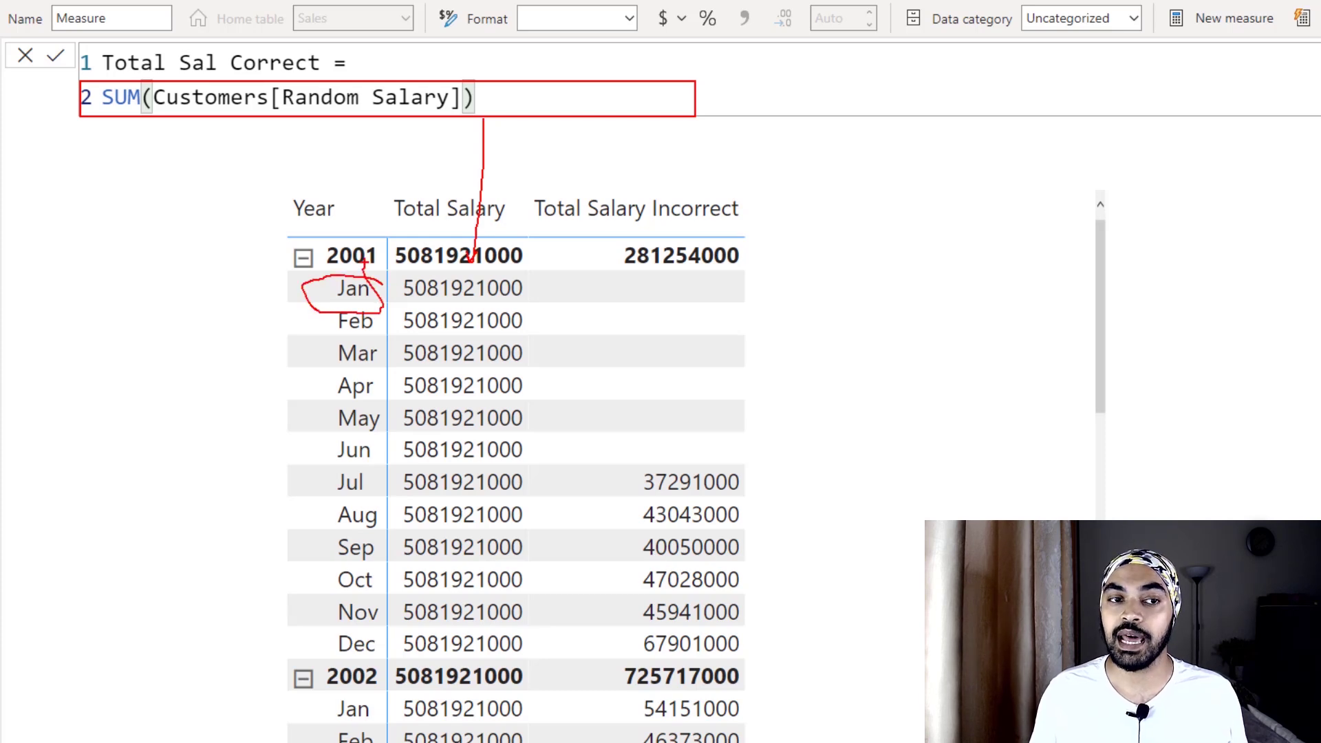
key(Escape)
Step: Wrap the SUM line in CALCULATE( and indent the SUM expression inside it
click(401, 53)
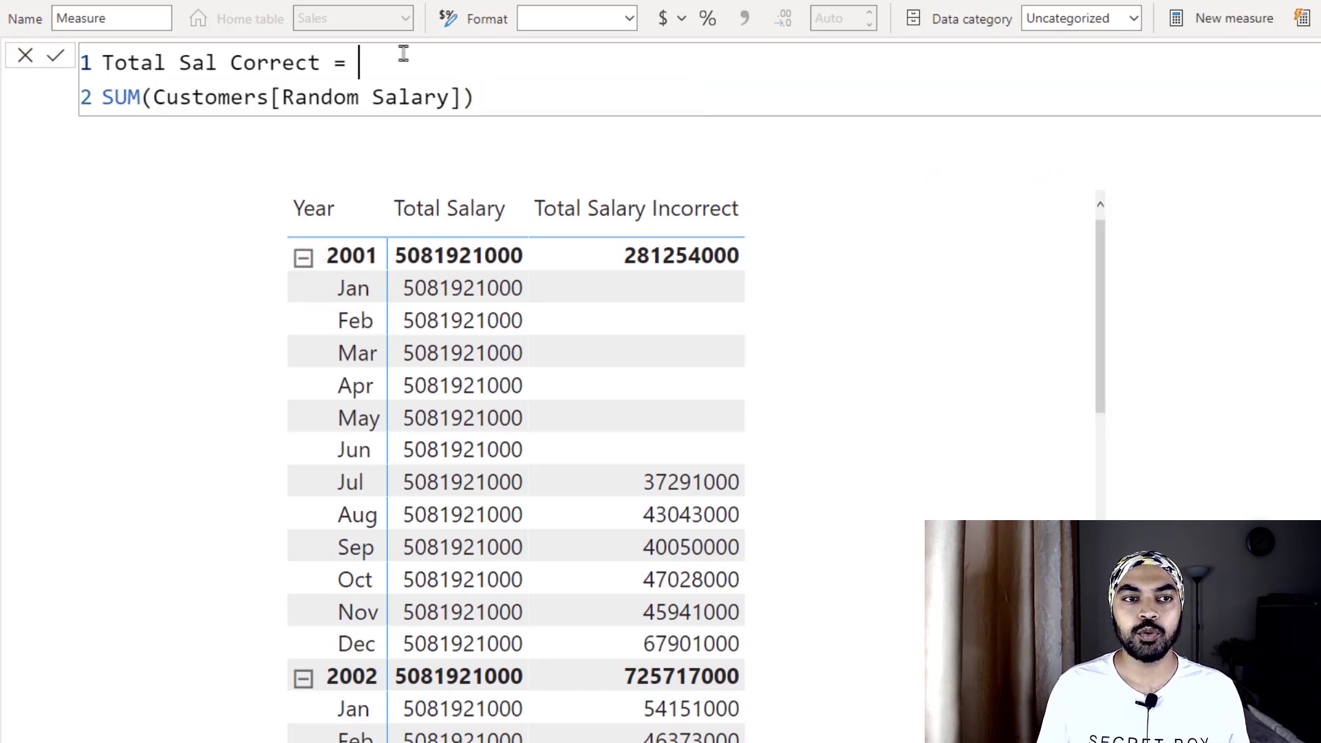
key(Right)
key(shift+Return)
key(Up)
text(CALCULATE()
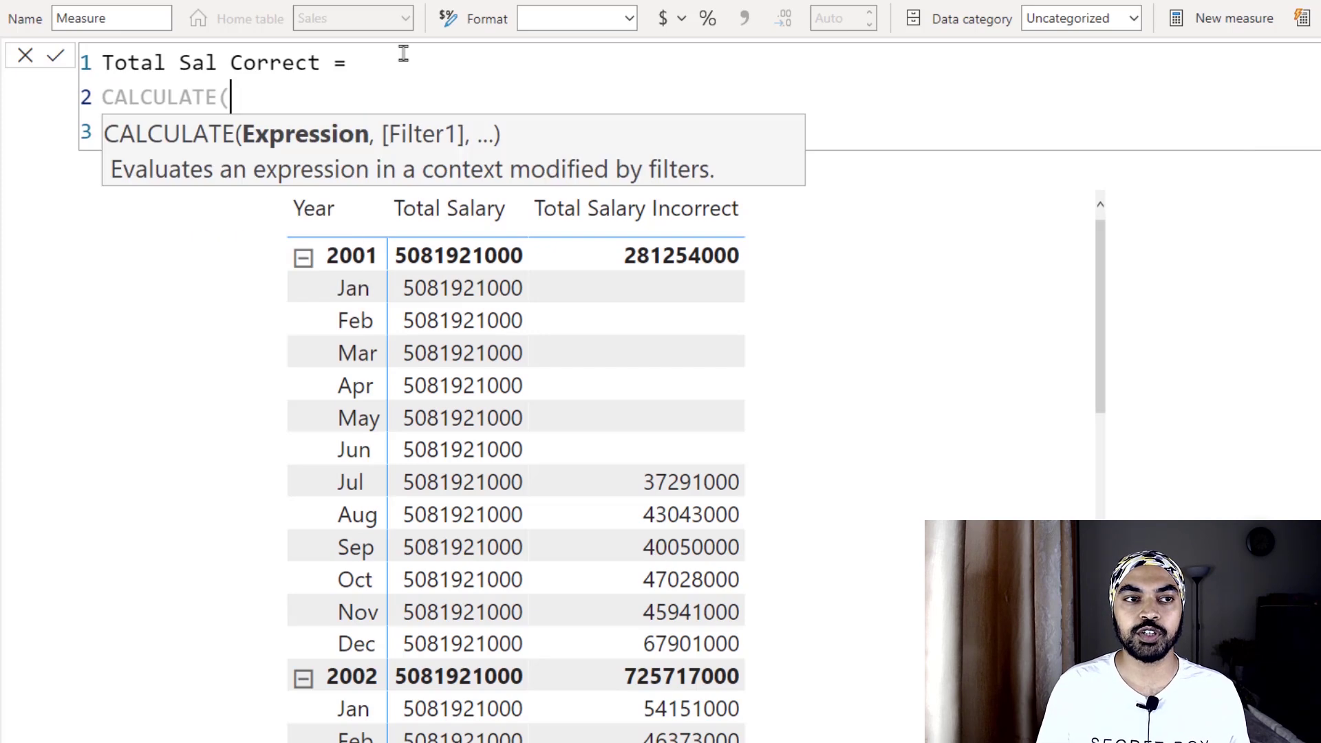
key(Down)
key(Home)
key(Tab)
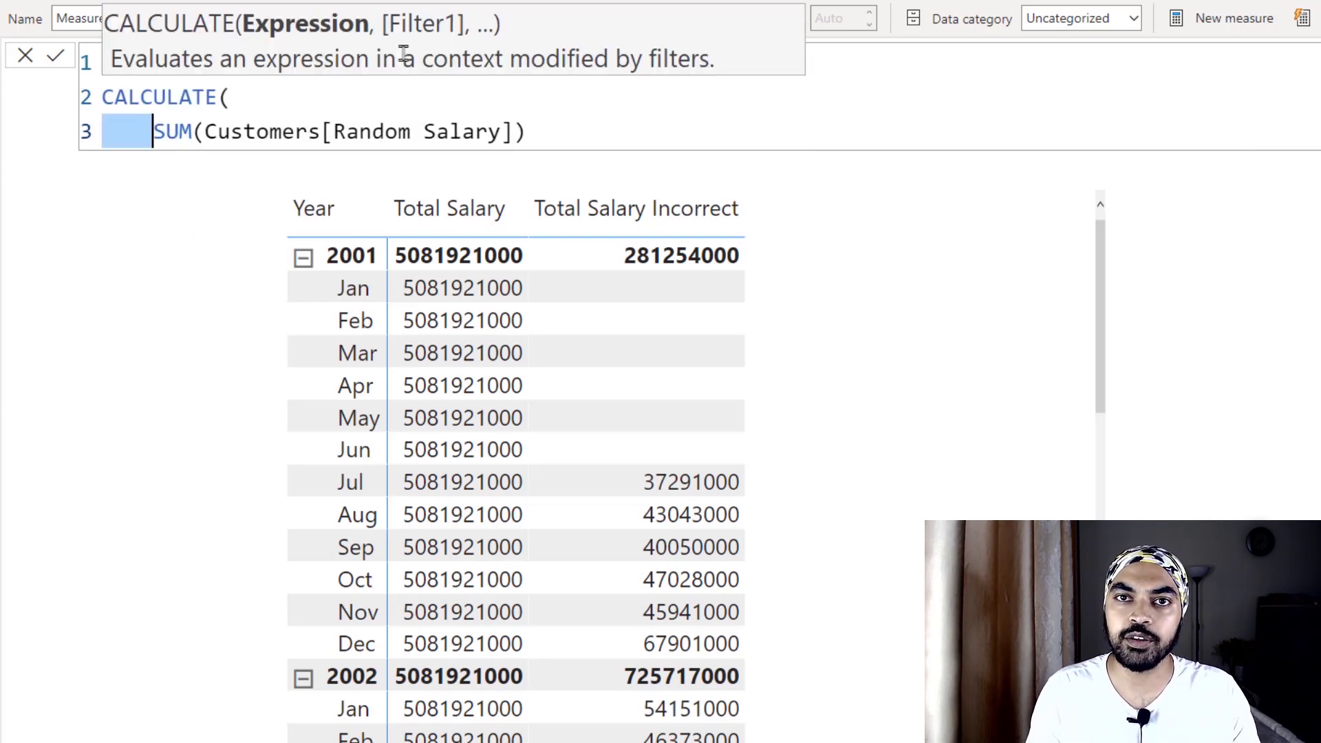
key(shift+End)
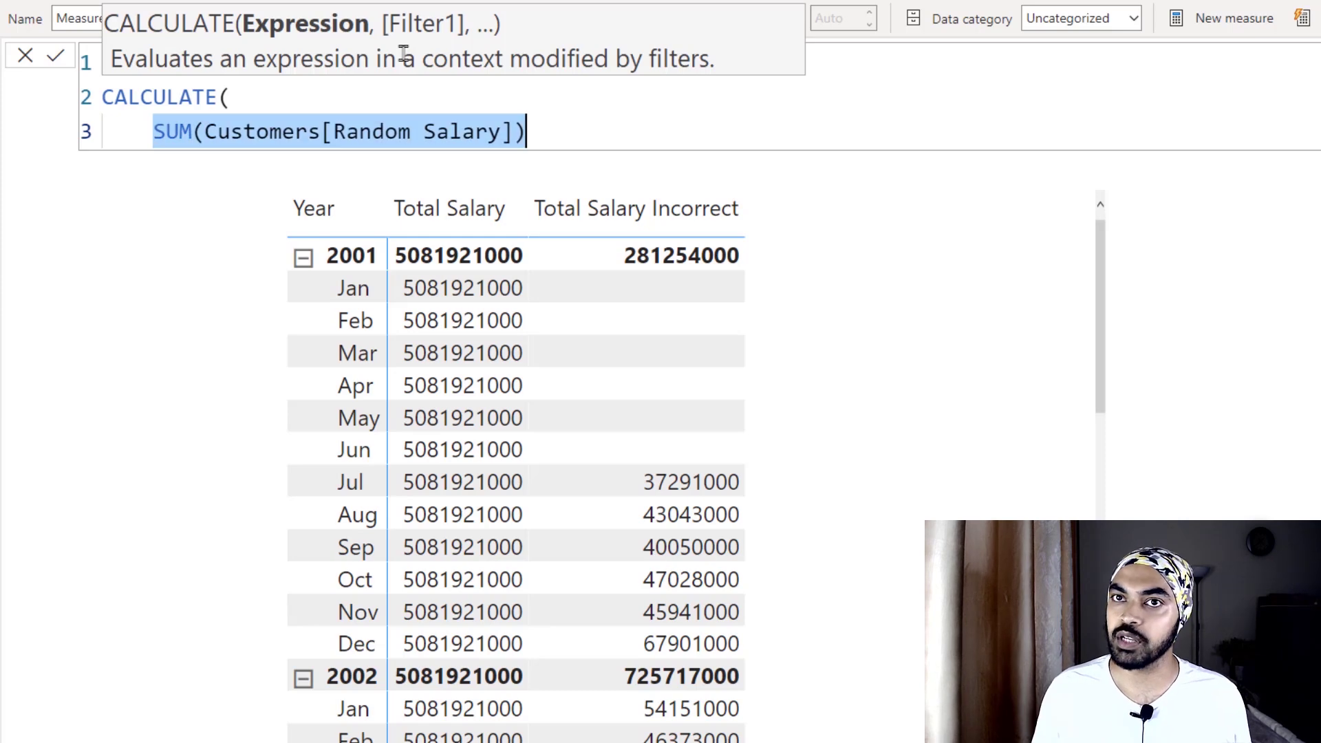
key(End)
Step: Add Sales as CALCULATE's filter argument, close the parenthesis, and commit Total Sal Correct
text(,)
key(Return)
text(sal)
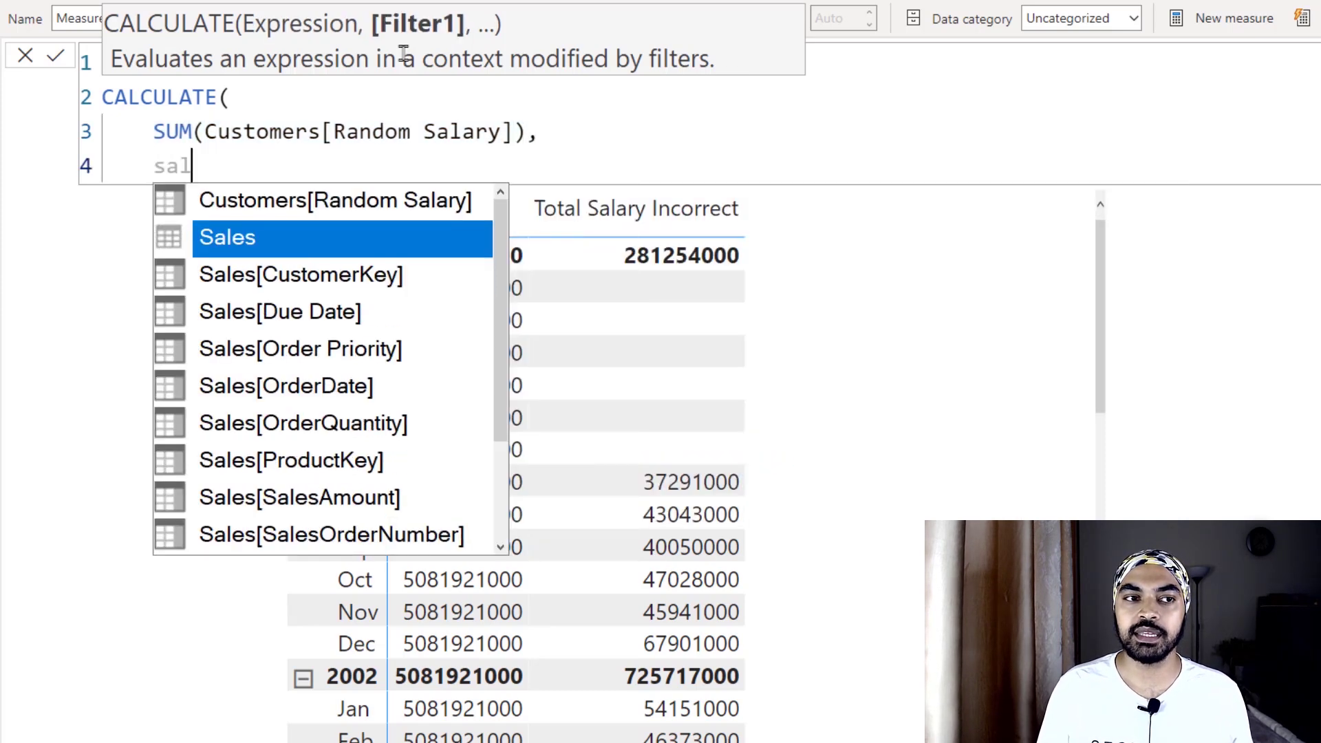
key(Tab)
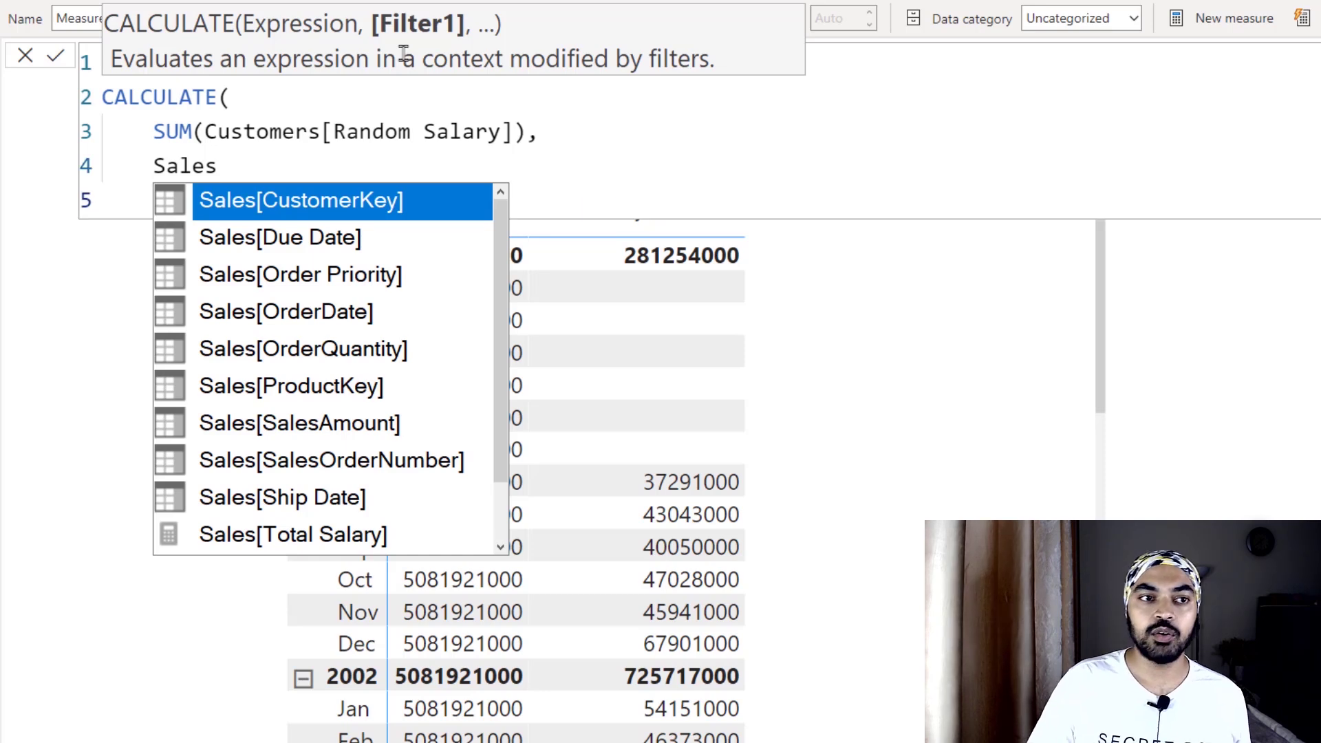
key(Escape)
key(Down)
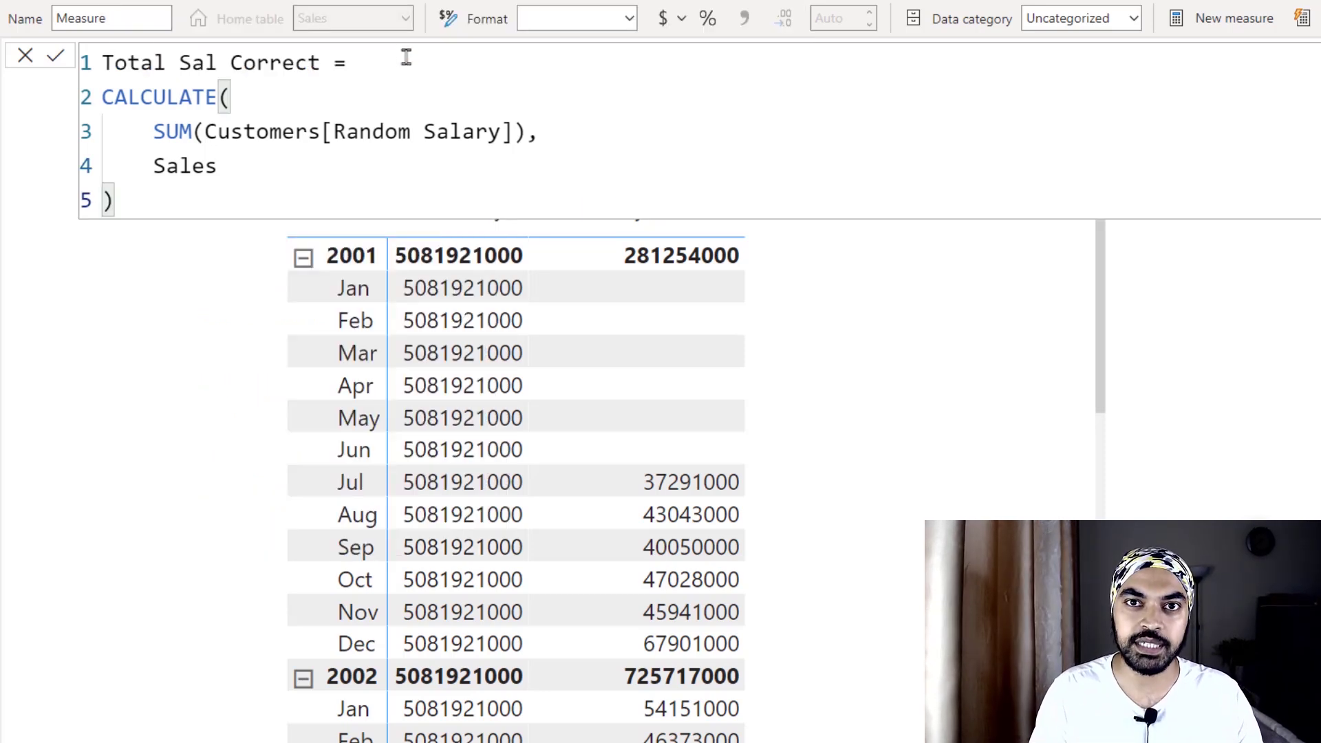
key(Return)
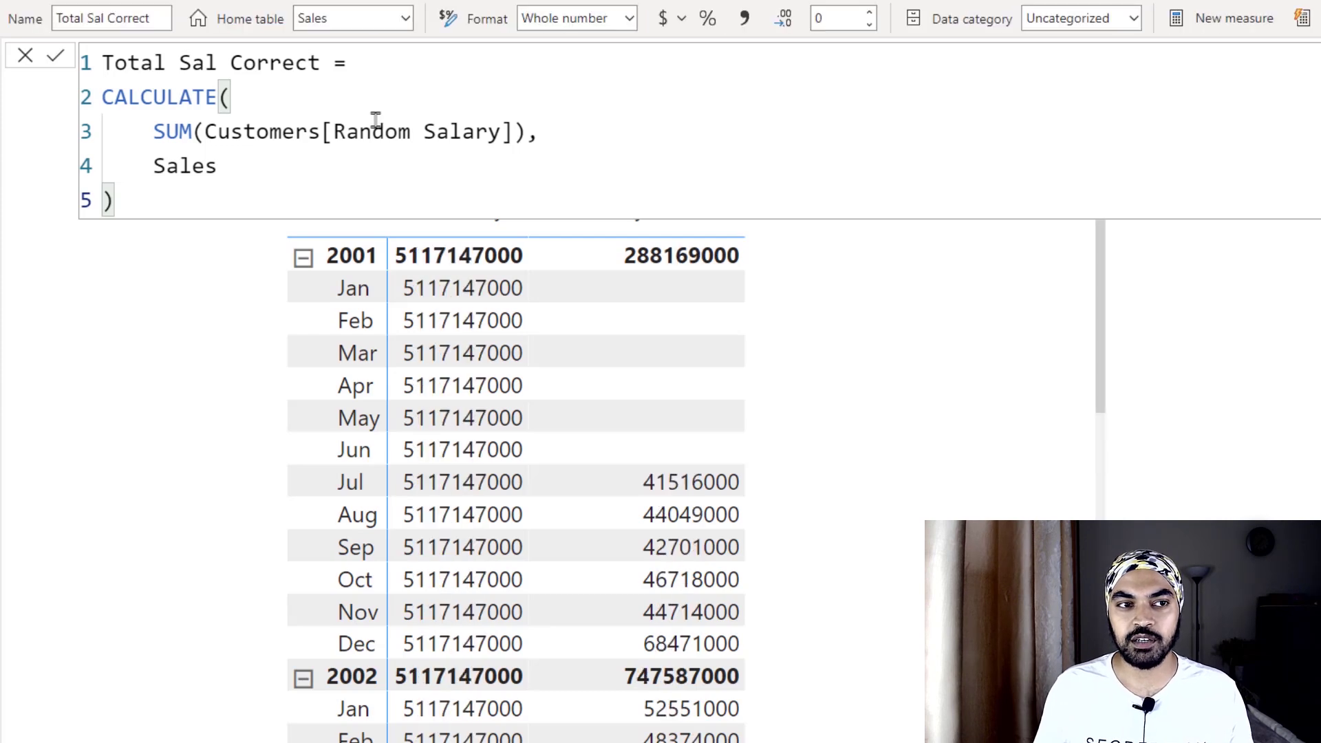
drag(154, 131, 372, 130)
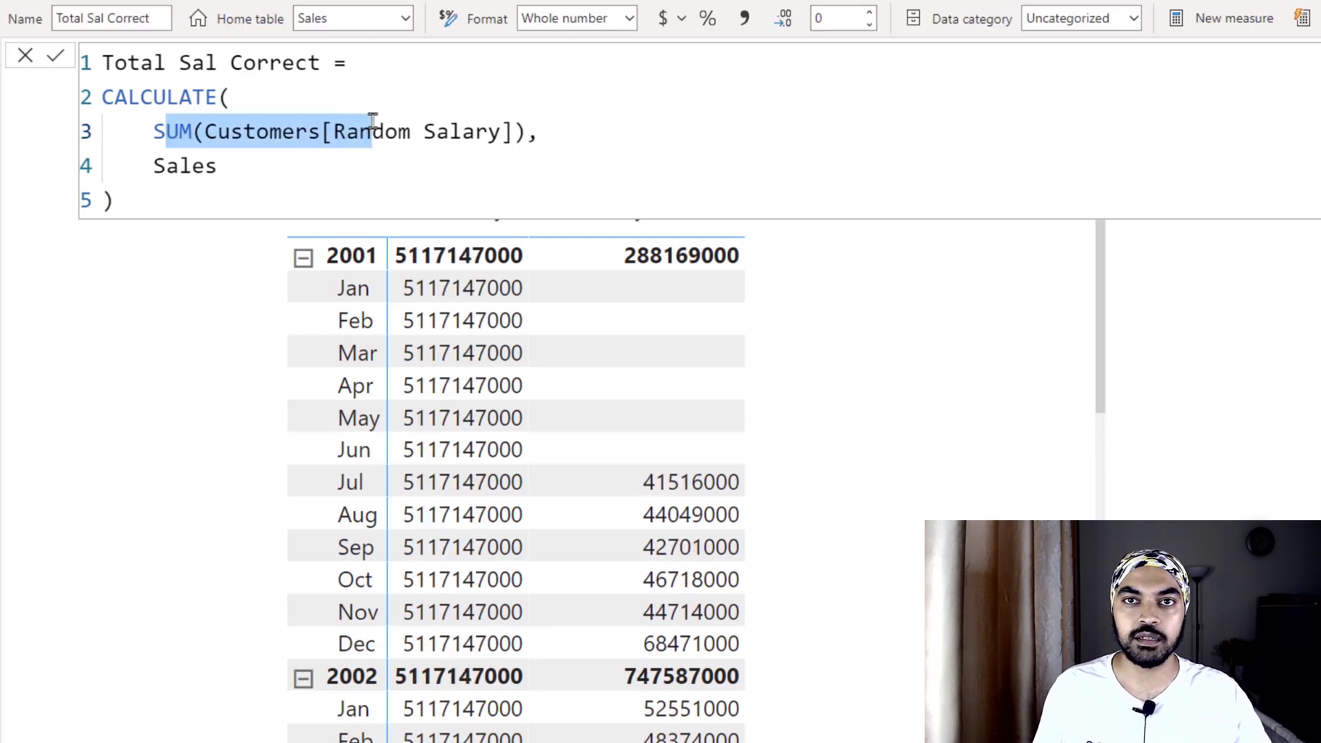
click(217, 180)
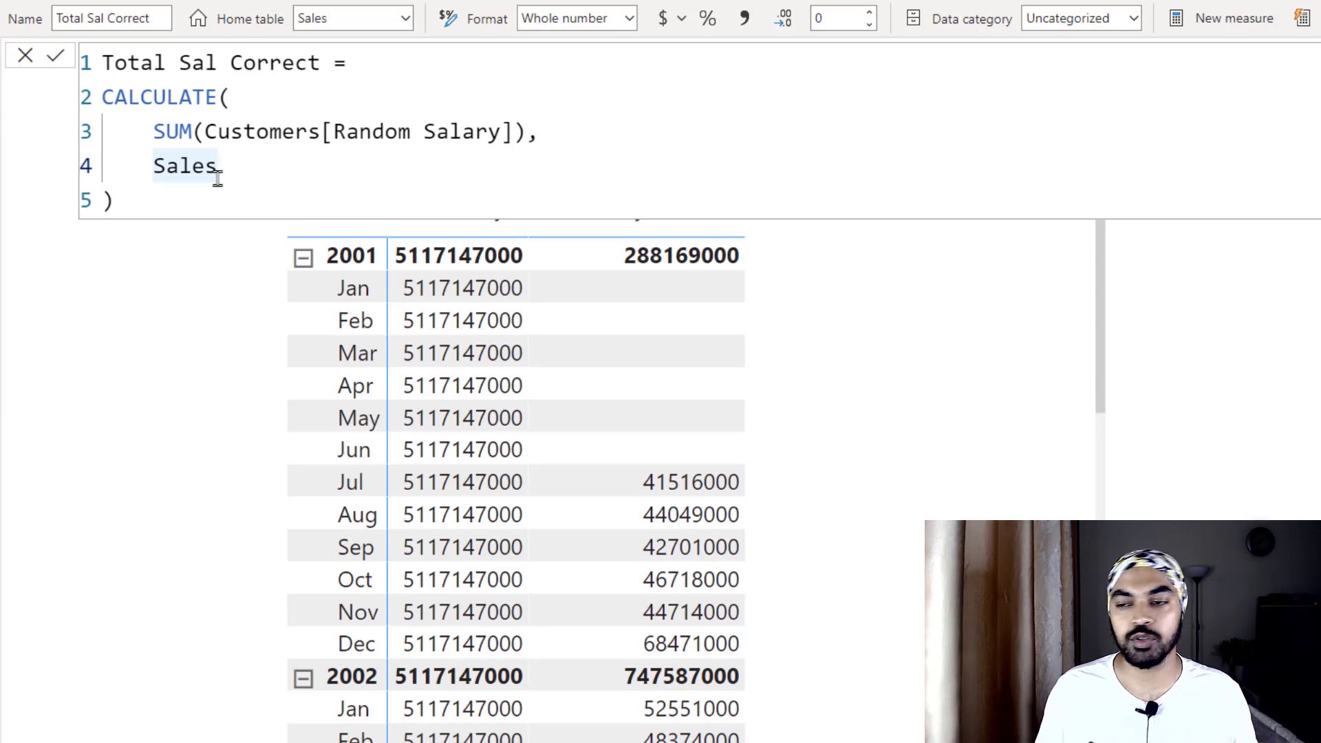
click(369, 196)
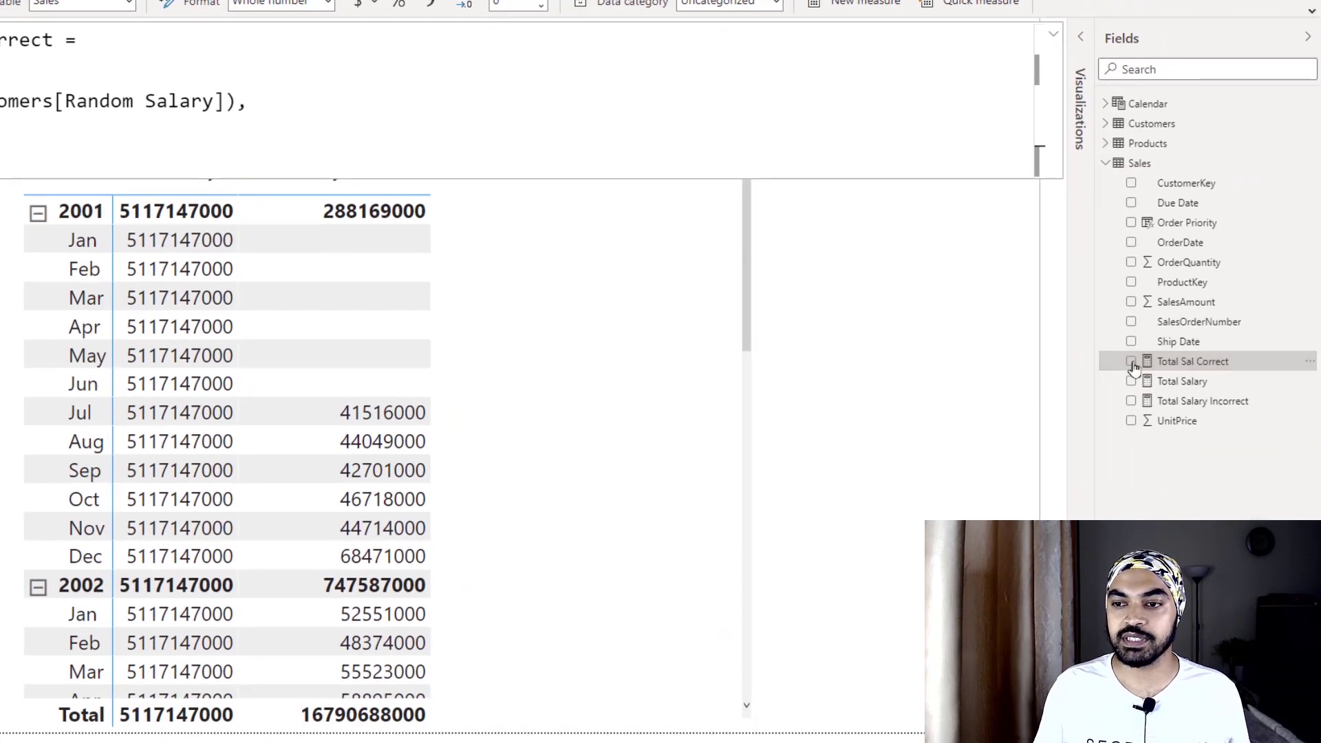
Step: Add Total Sal Correct to the matrix and compare it with Total Salary Incorrect's Jan 2004 value
drag(1192, 363, 734, 351)
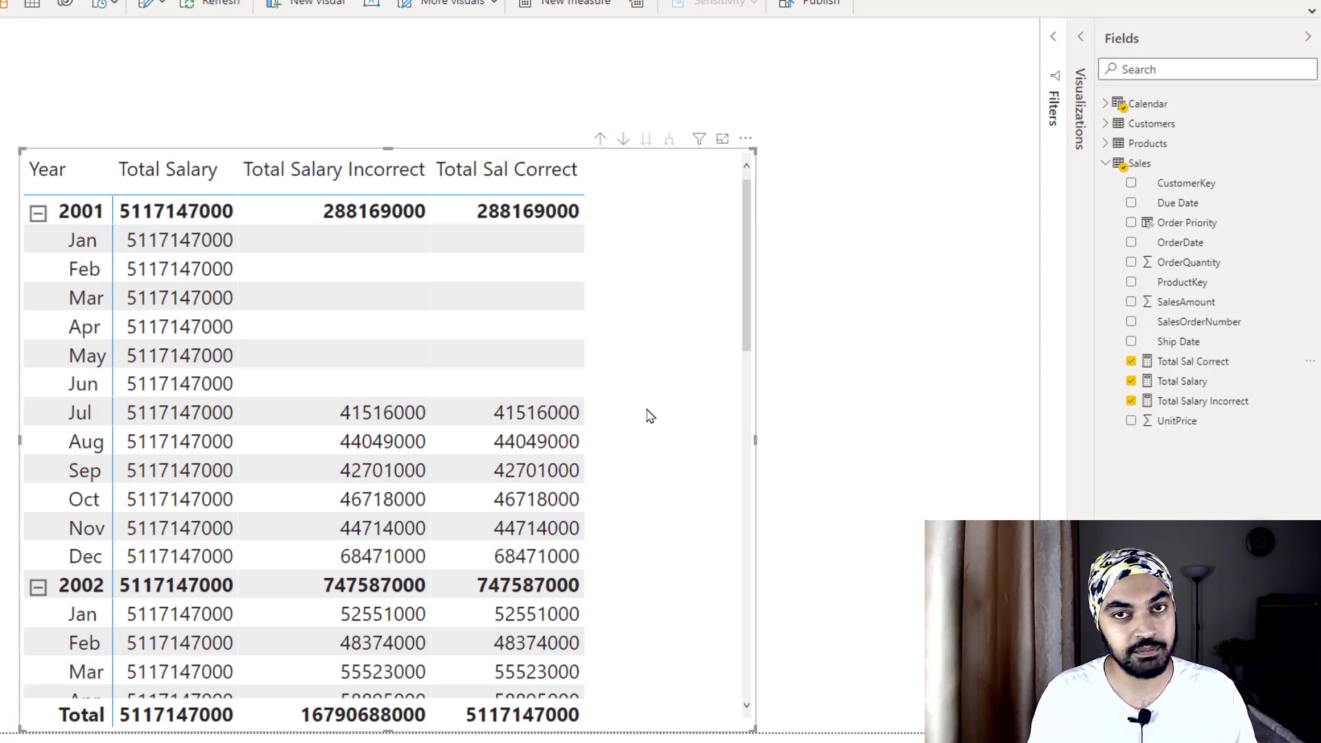
scroll(650, 416, down, 1)
scroll(649, 416, down, 10)
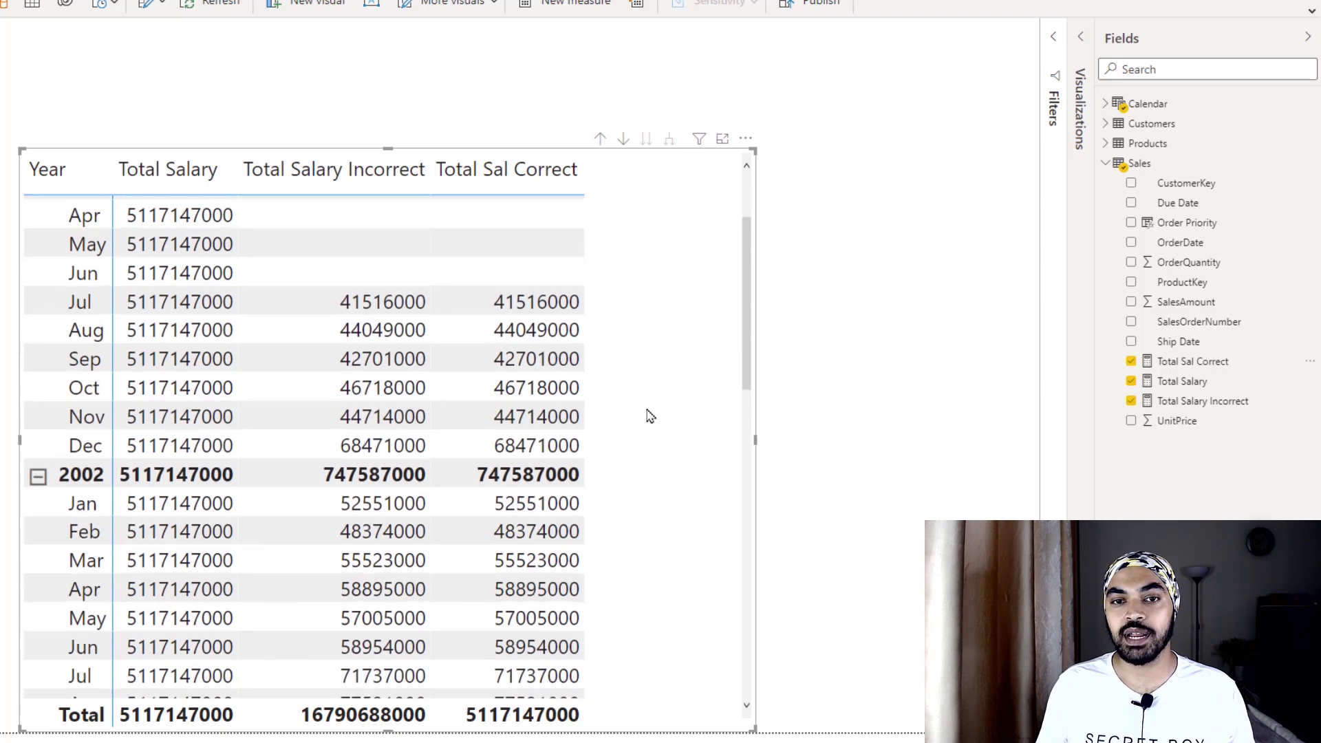
scroll(650, 416, down, 7)
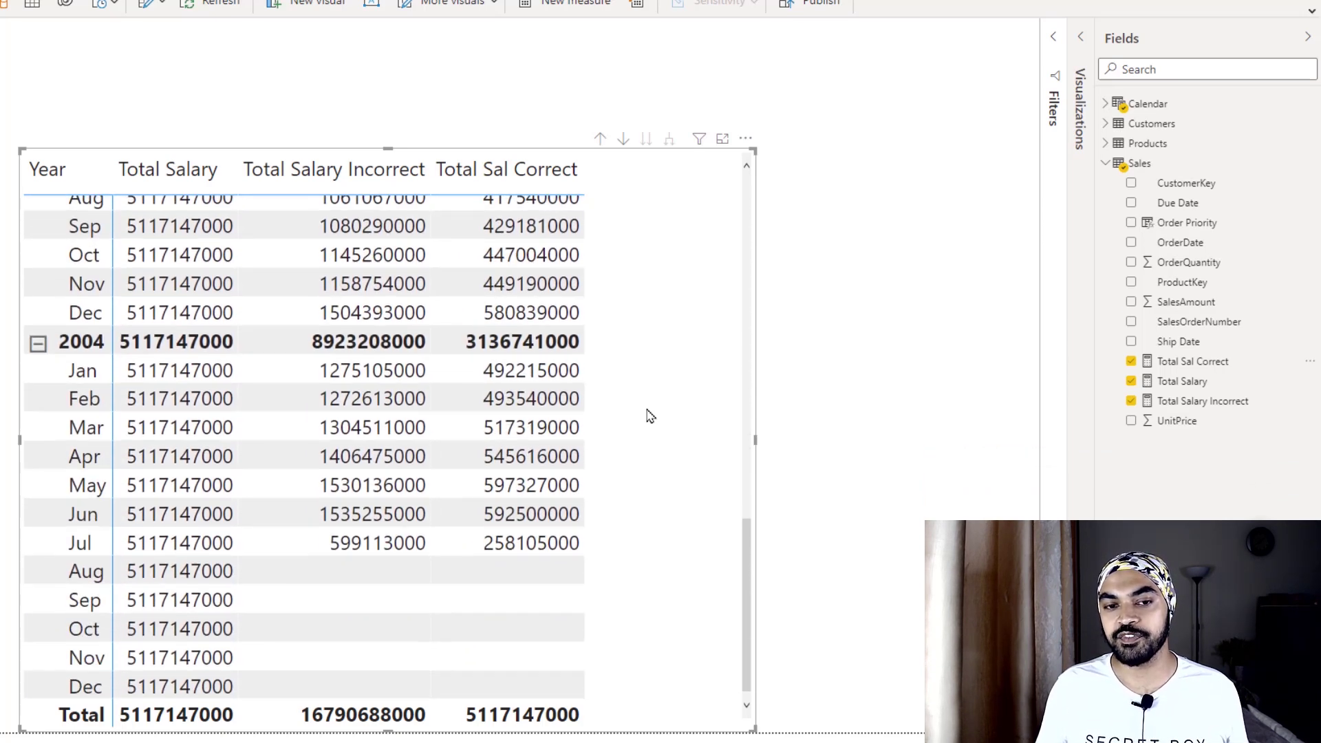
mouse_move(303, 354)
mouse_down()
mouse_move(425, 385)
mouse_move(589, 379)
mouse_up()
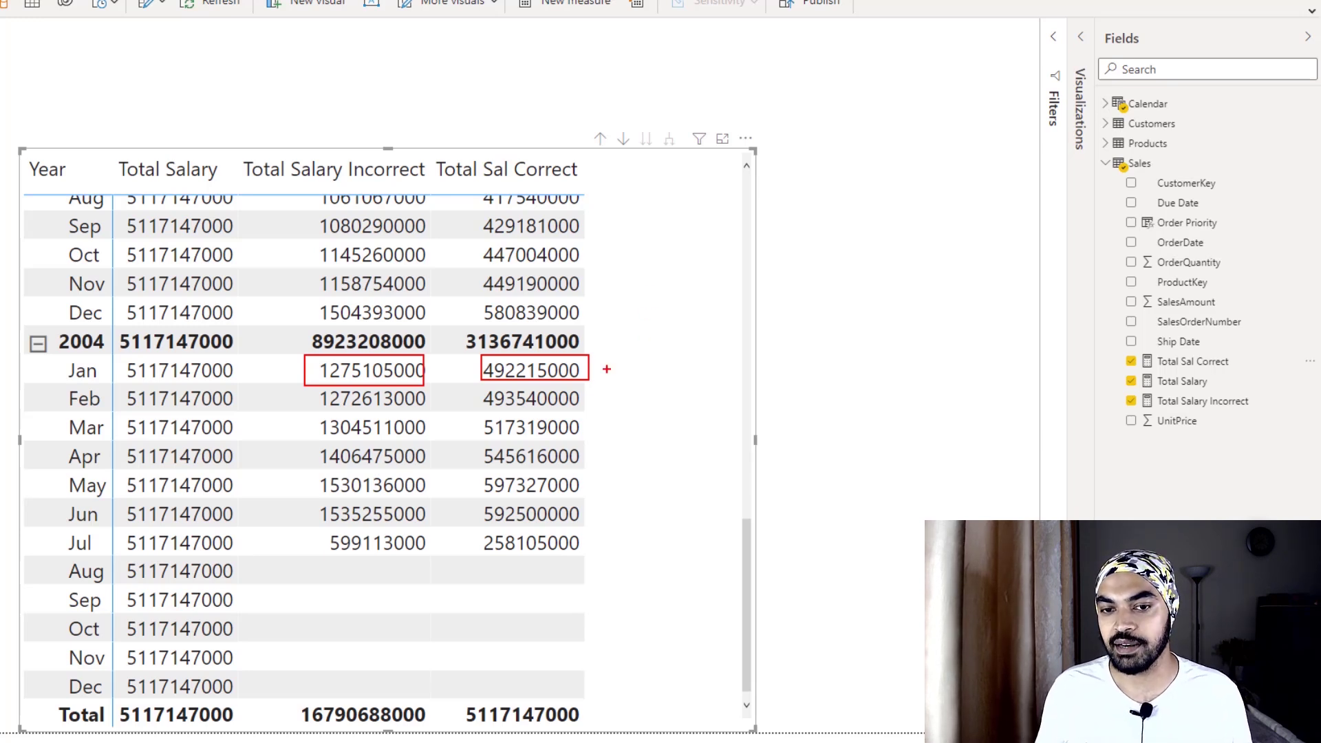
key(Escape)
Step: Scroll back through the matrix totals and switch to Tabular Editor showing the model
scroll(677, 379, up, 10)
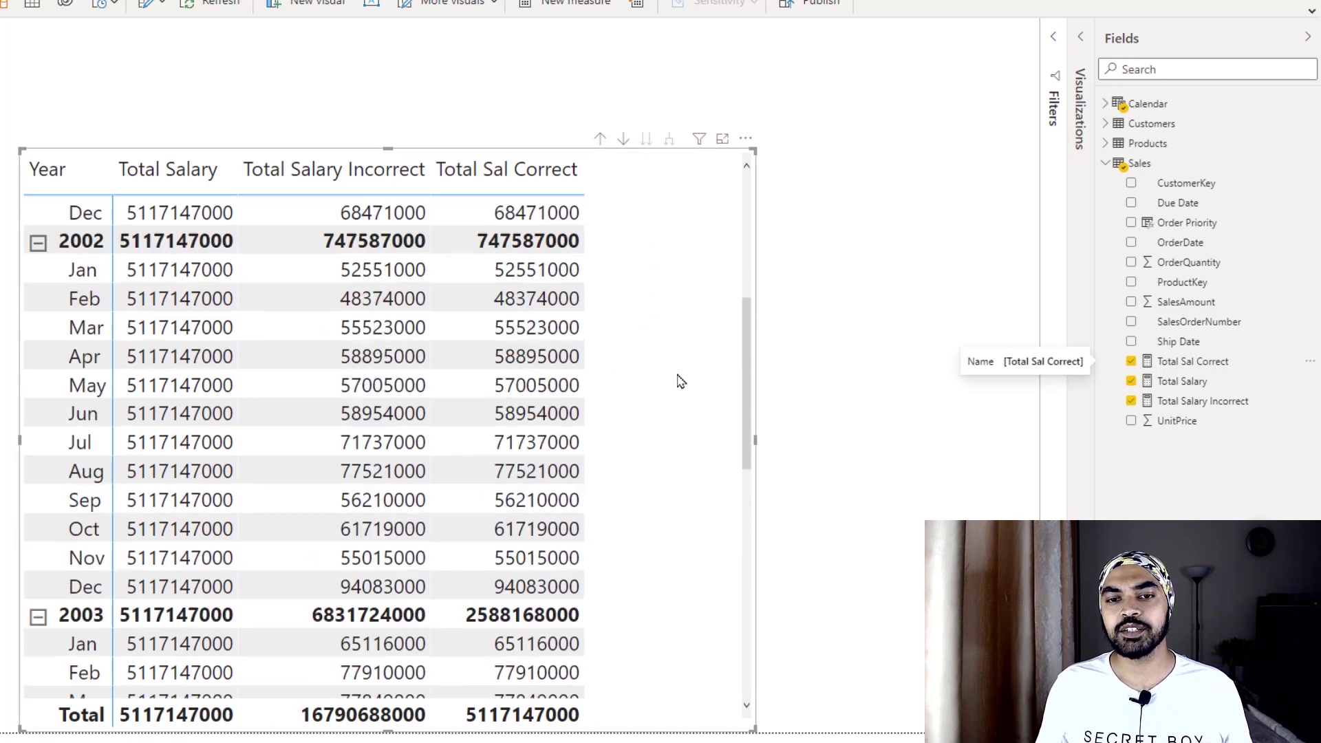
scroll(677, 379, up, 3)
scroll(678, 379, down, 2)
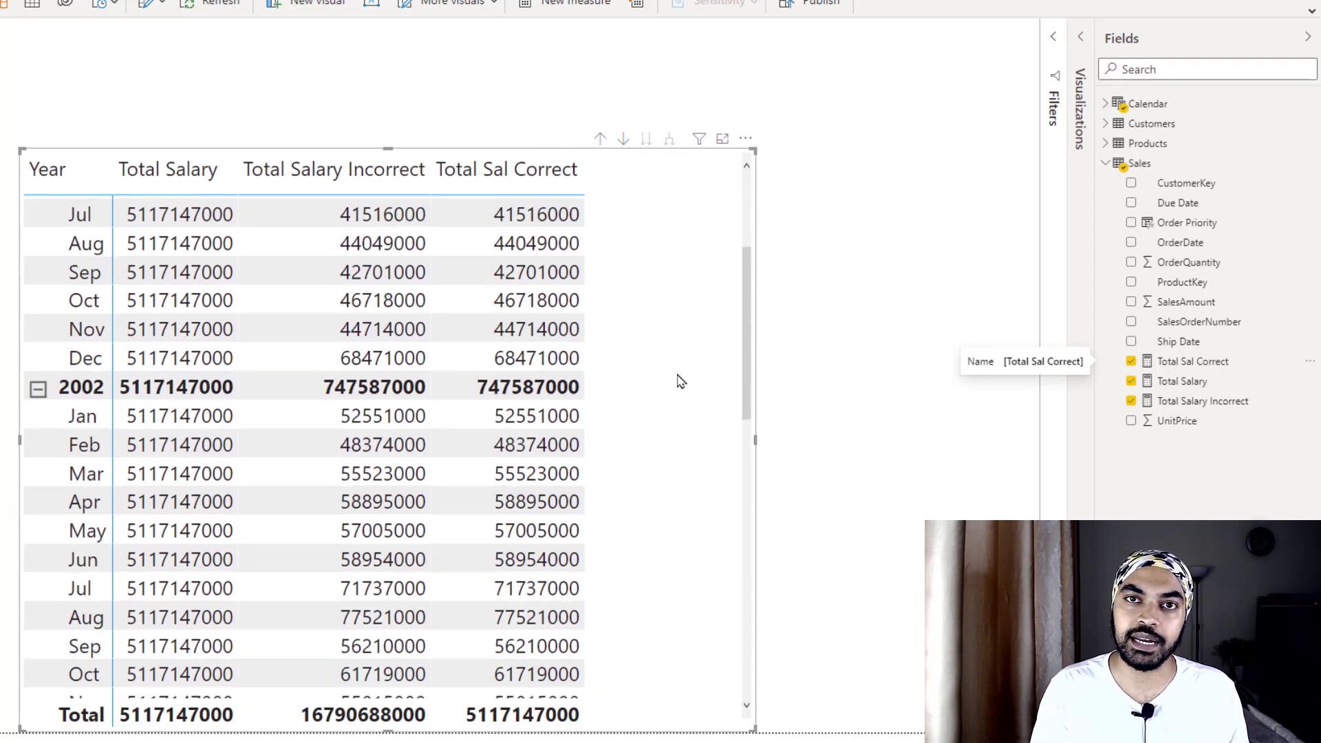
key(ctrl+2)
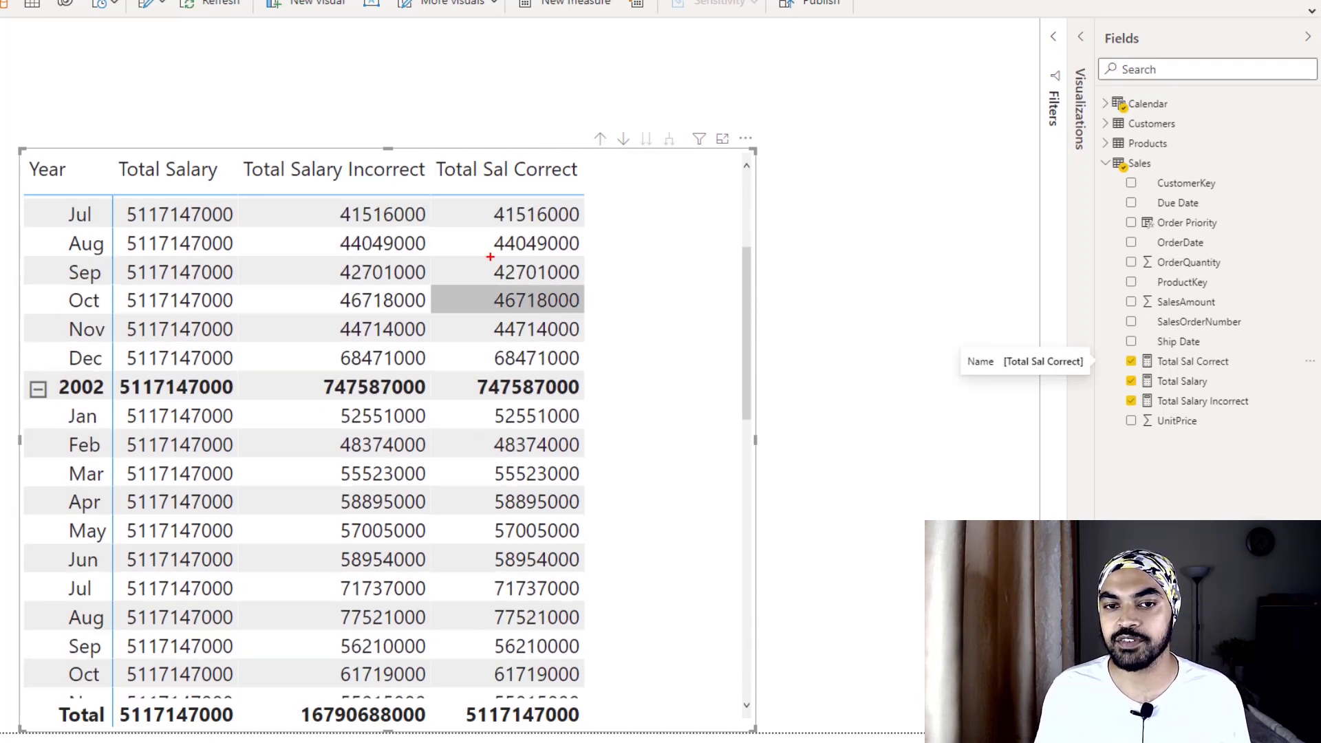
drag(518, 275, 593, 291)
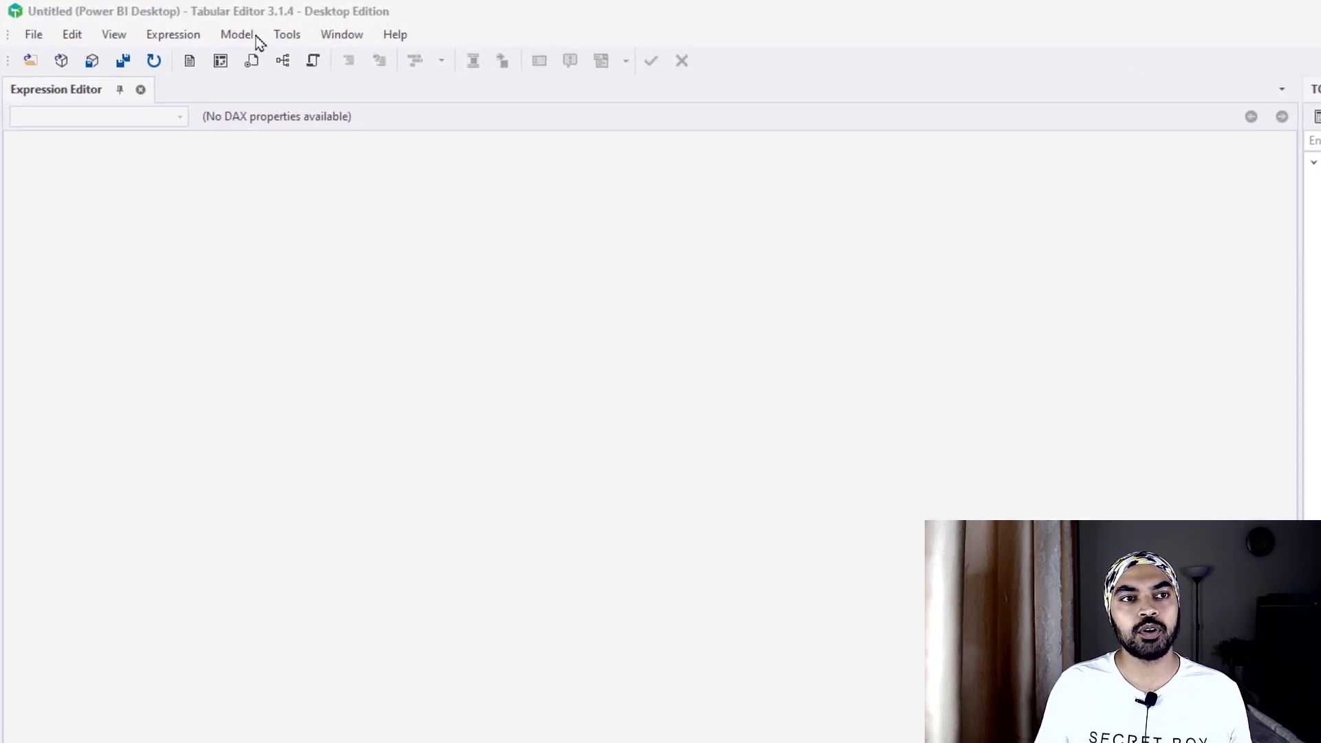
Step: Open a new DAX Query 1 tab via Window > New > DAX Query
click(340, 41)
mouse_move(361, 66)
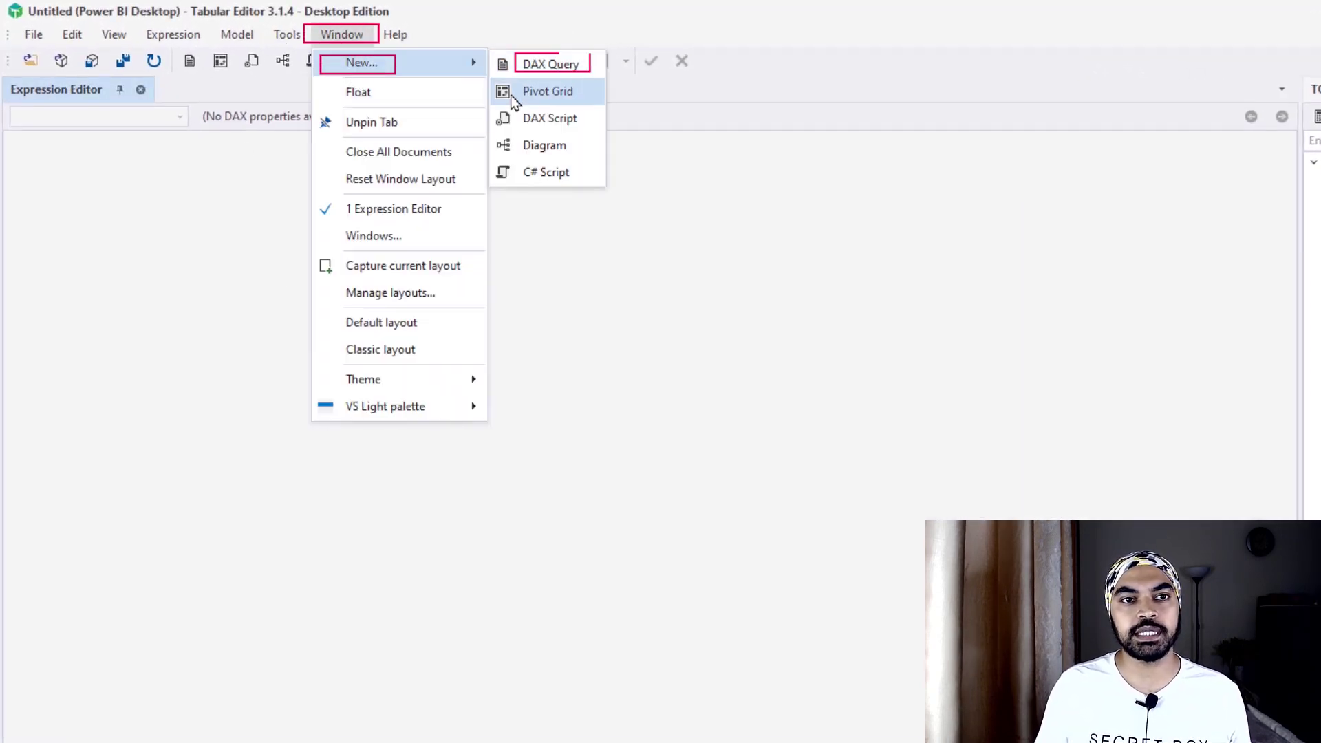
click(550, 65)
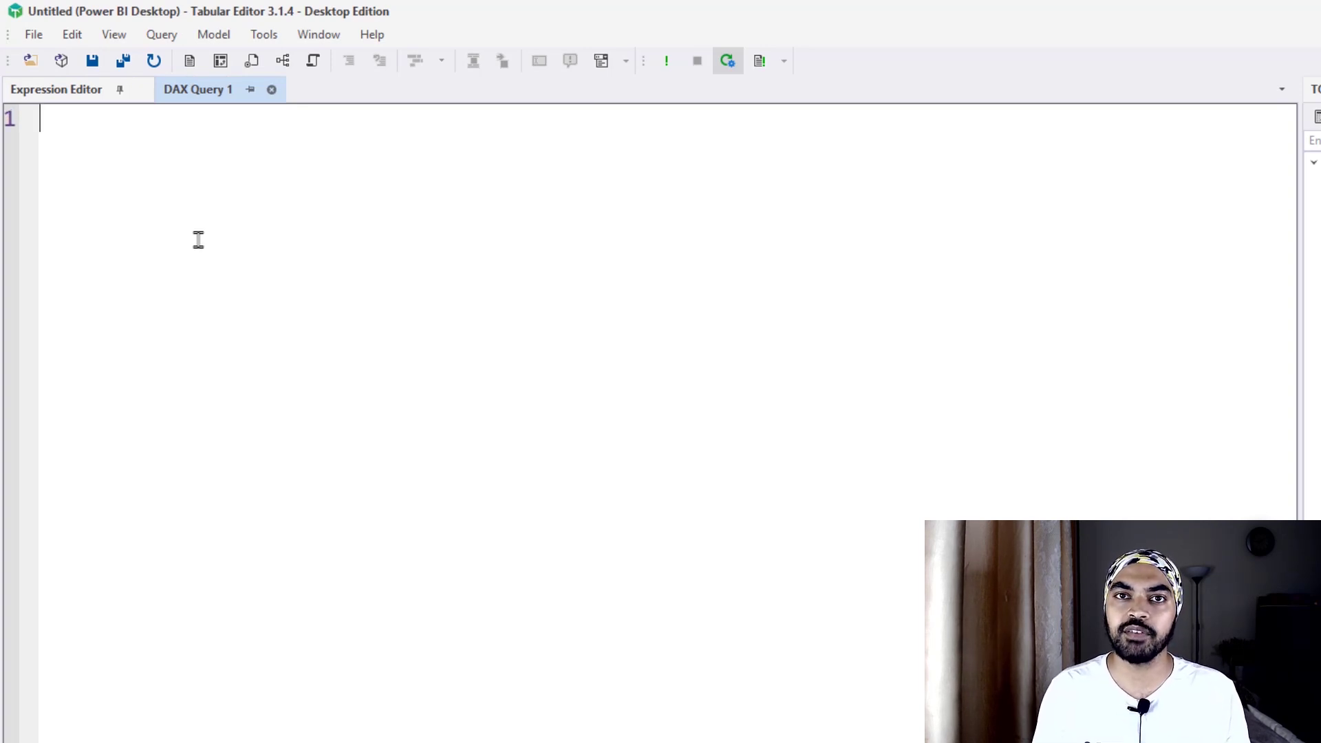
Step: Start the query EVALUATE CALCULATETABLE('Sales', with autocomplete
text(eval)
key(Tab)
key(Return)
text(sal)
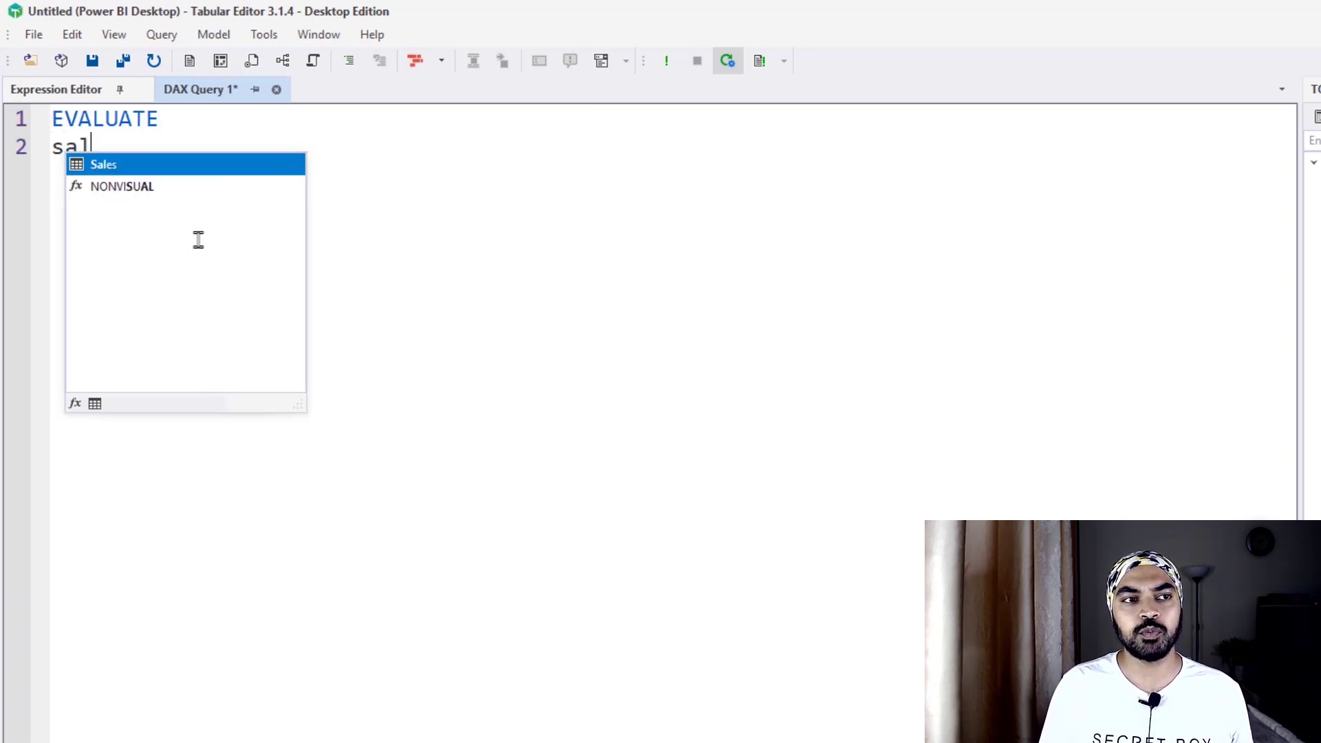
key(Tab)
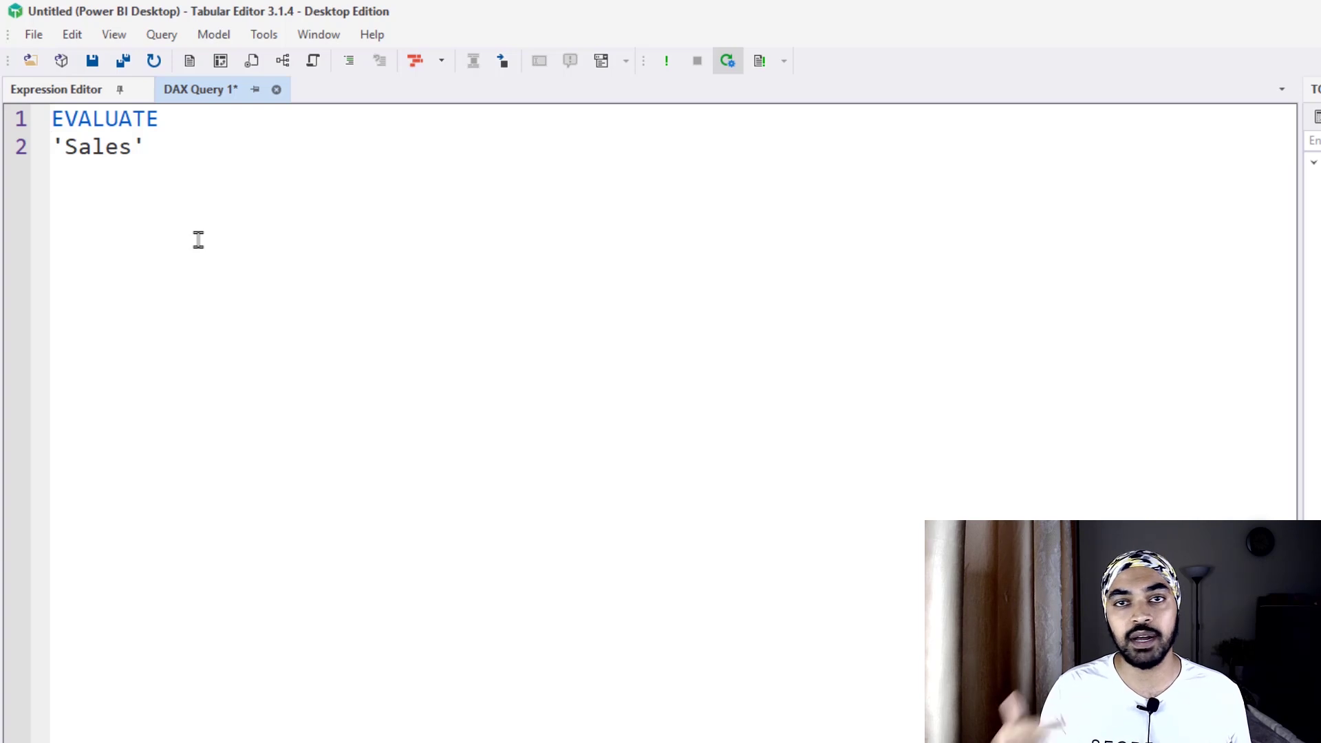
text(cal)
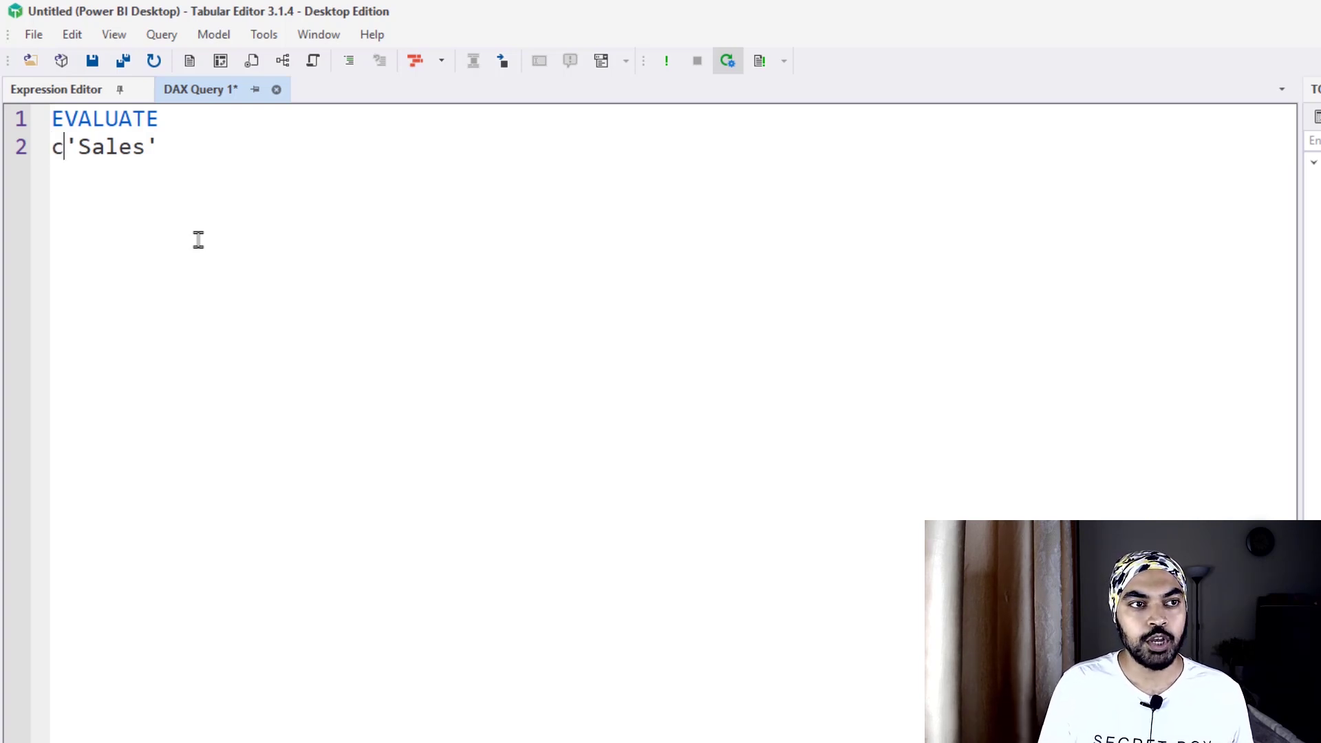
key(Down)
key(Down)
key(Tab)
key(Return)
text(sal)
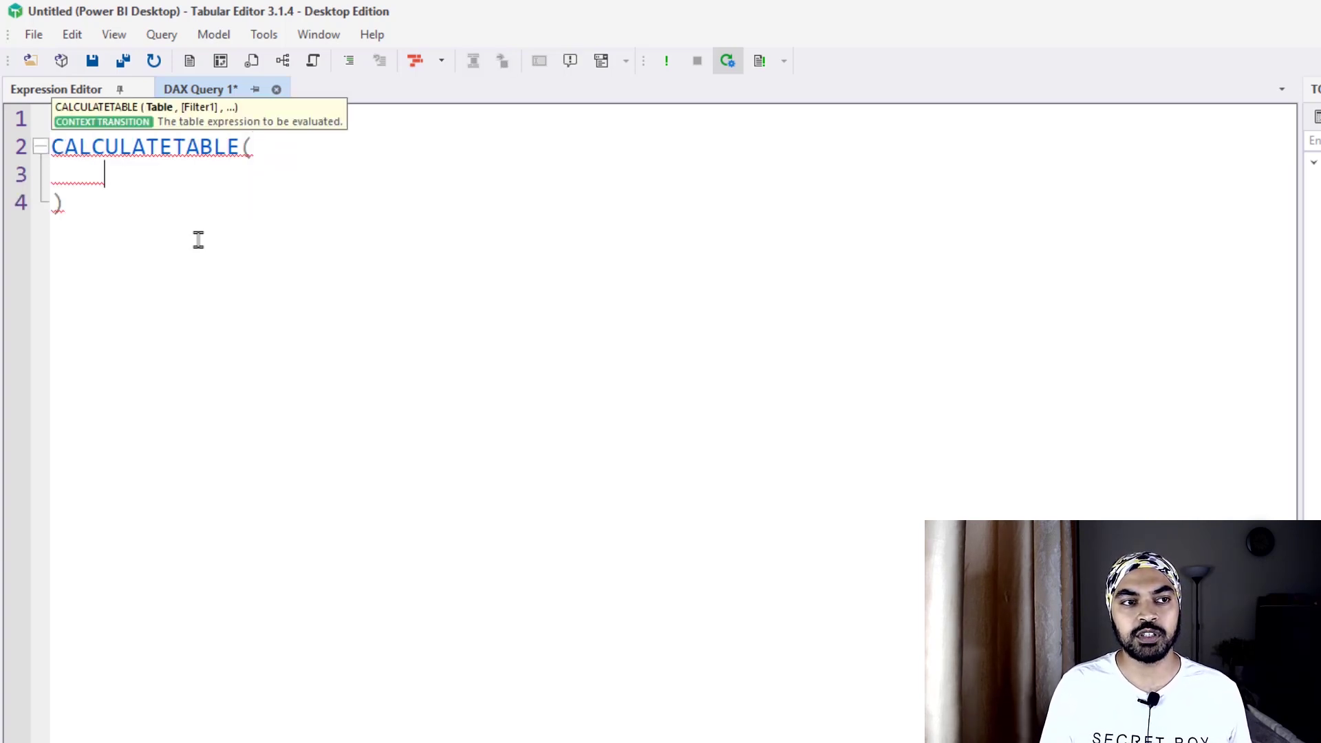
key(Tab)
text(,)
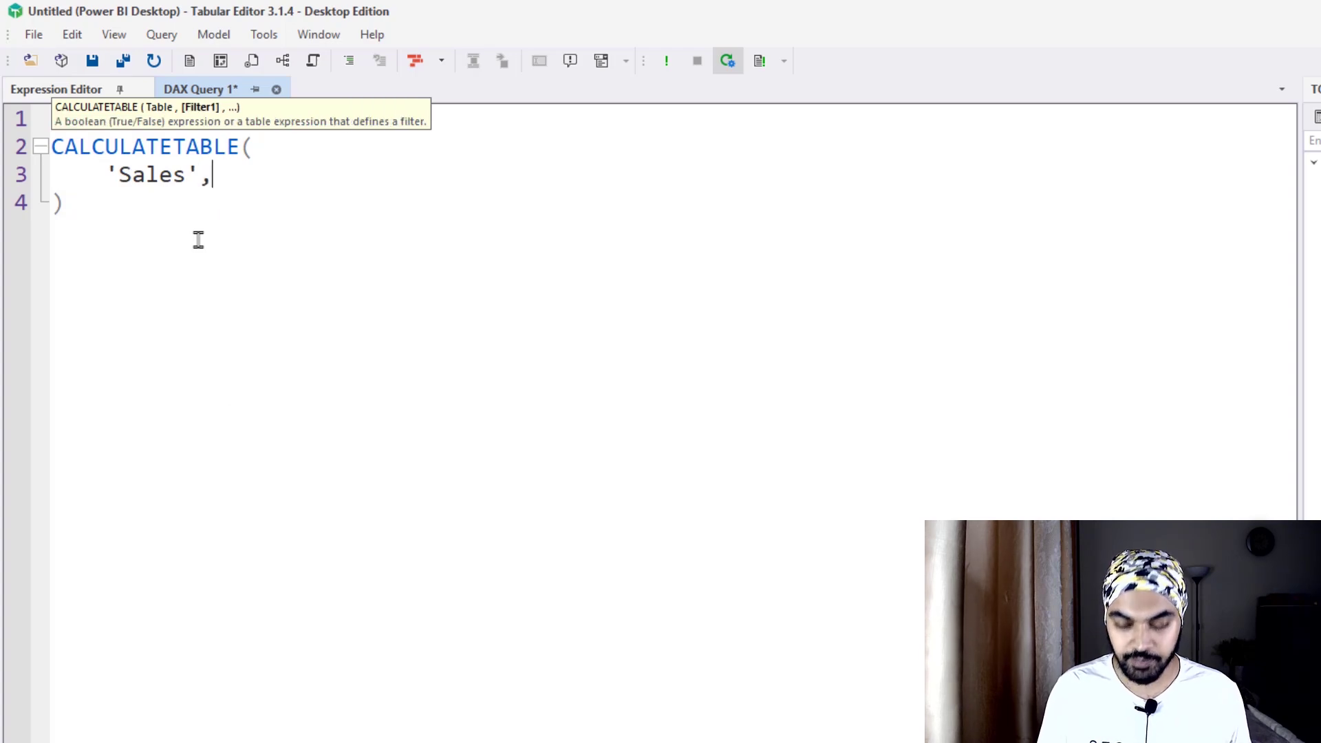
Step: Add filters 'Calendar'[Year] = "2001" and 'Calendar'[Month] = "Sep", then run the query
key(Return)
text(cal)
key(Up)
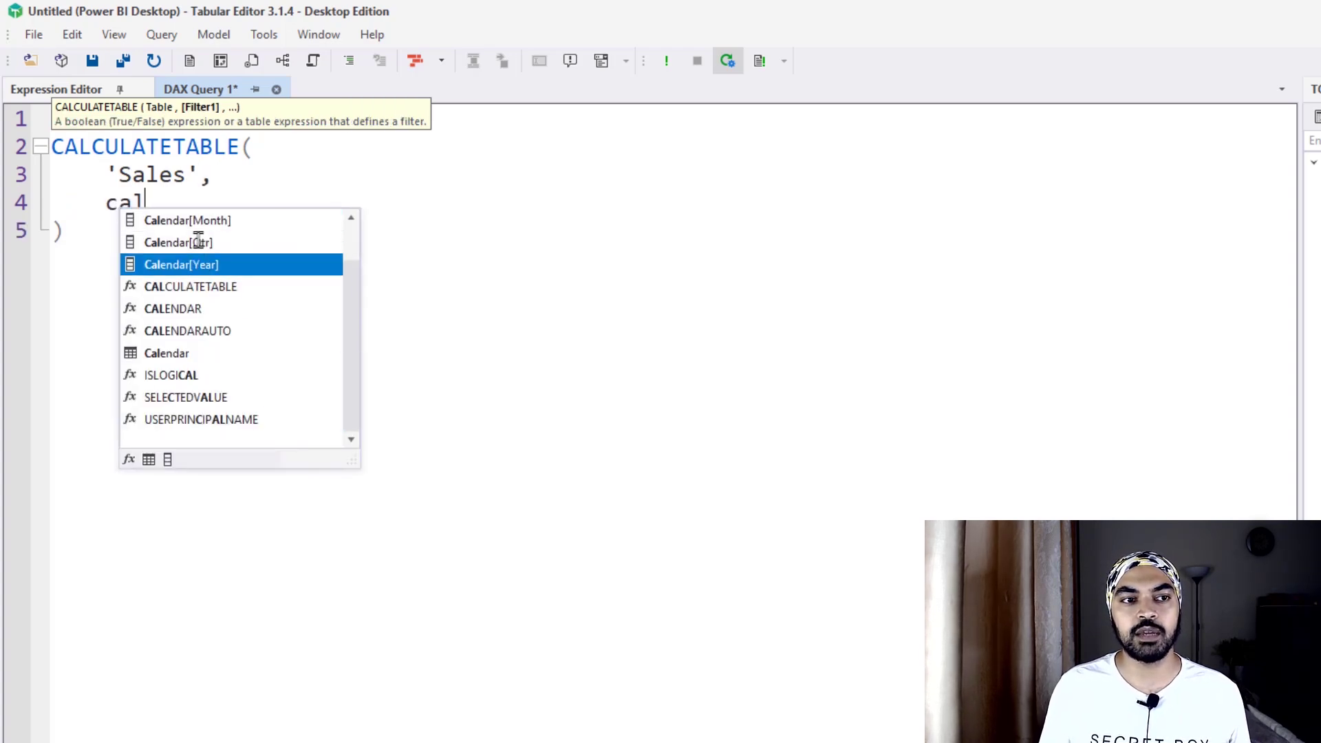
key(Tab)
text(= "20)
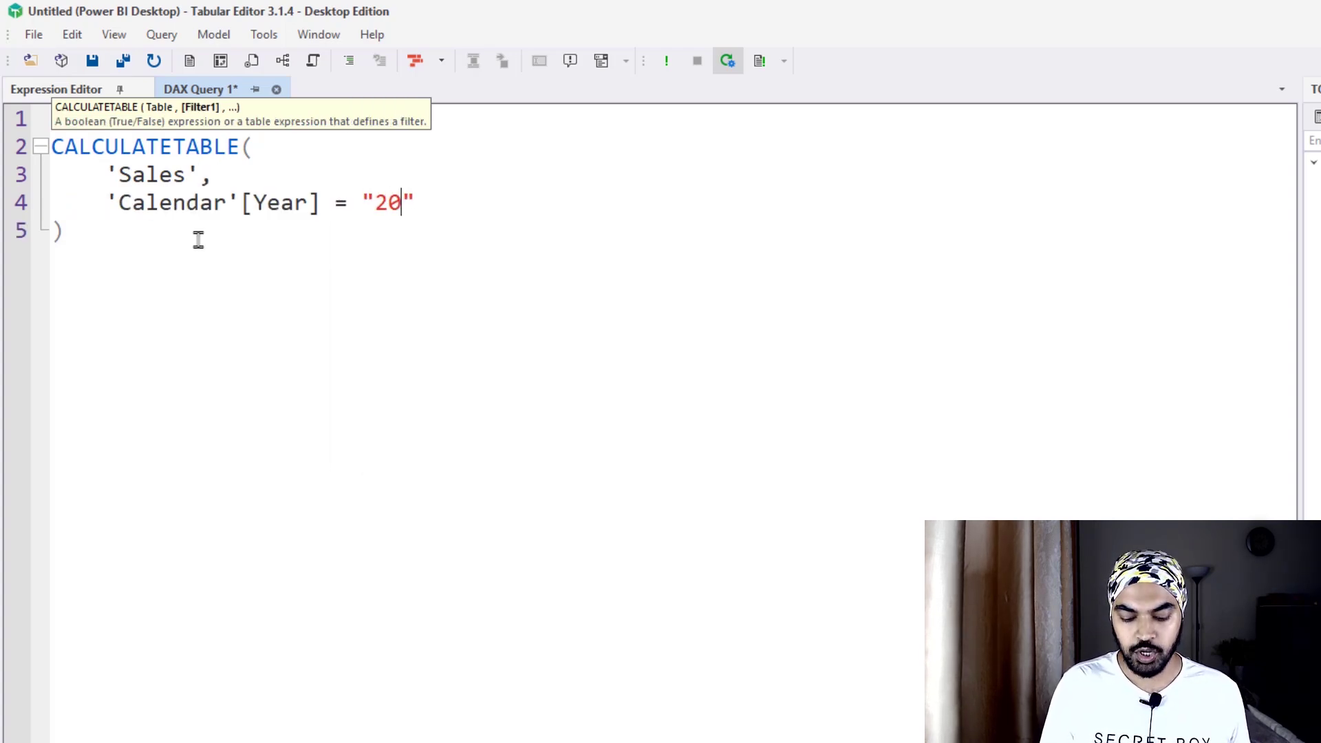
text(01")
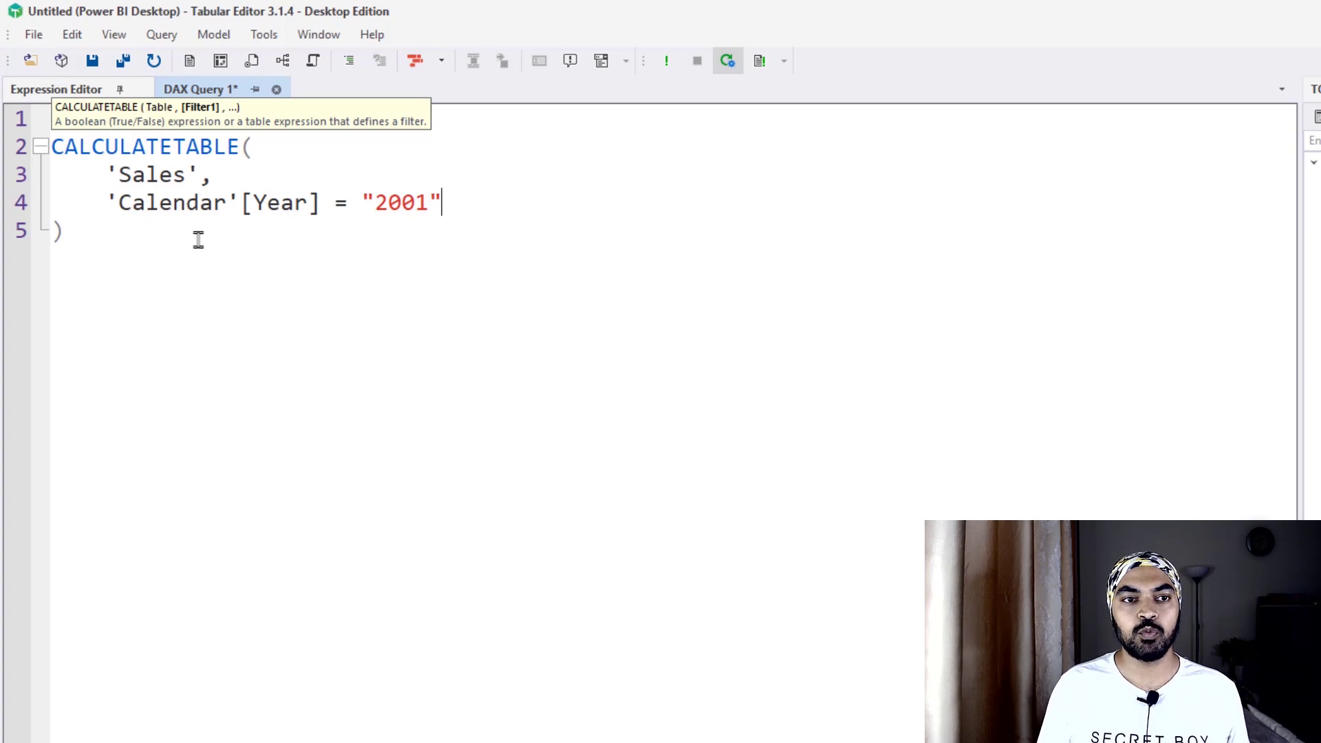
text(,)
key(Return)
text(mon)
key(Tab)
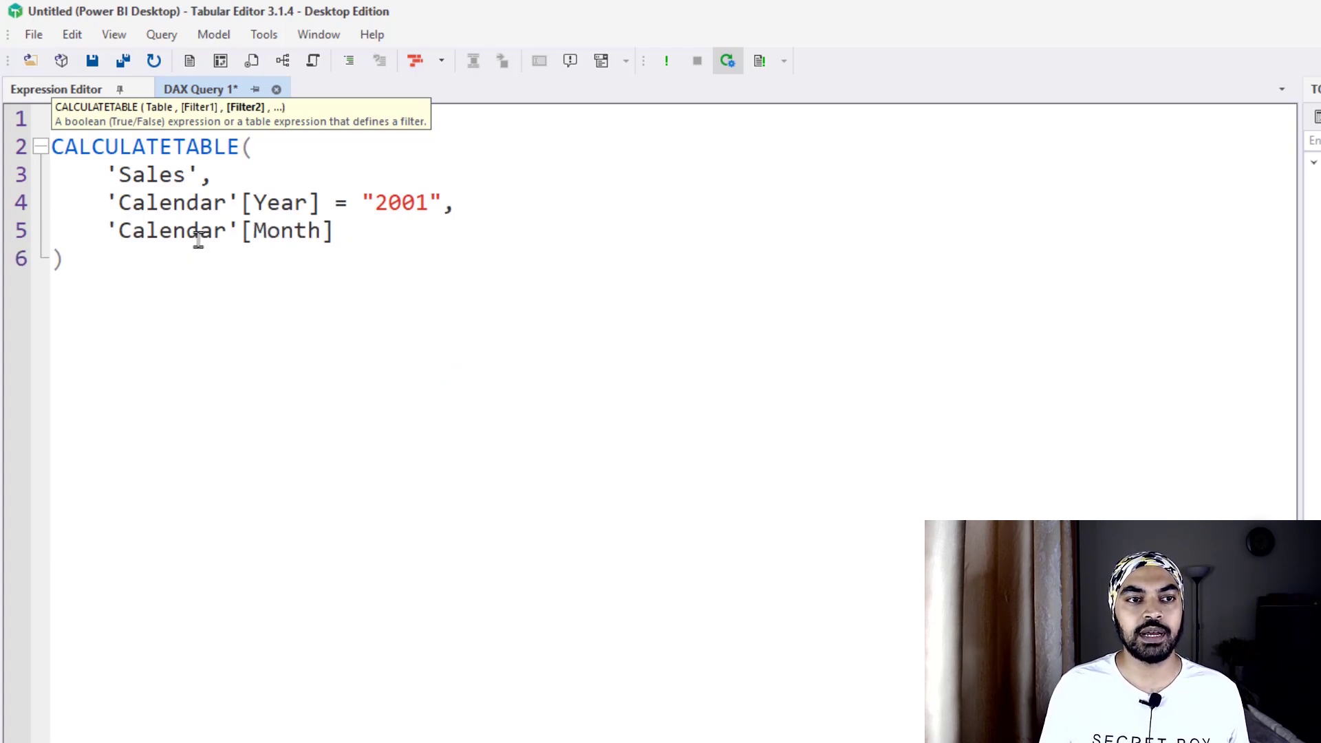
text(= "Se)
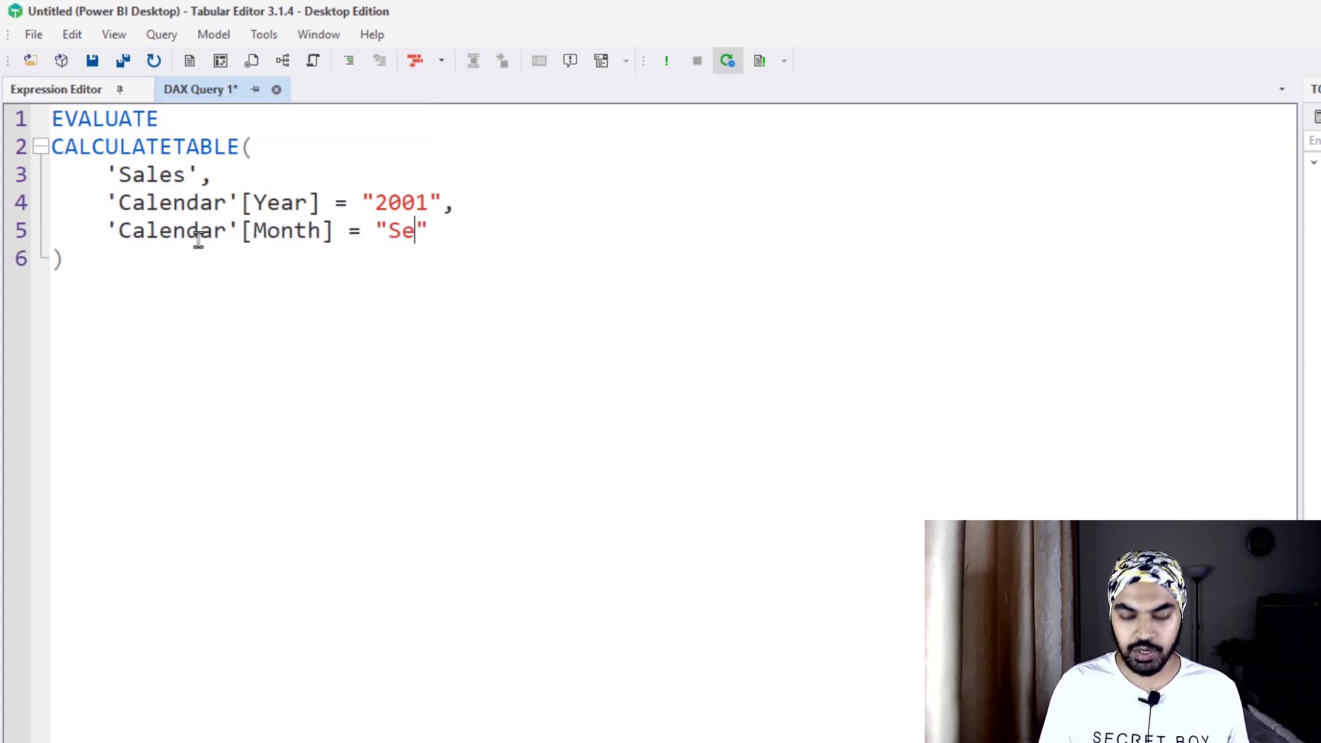
text(p)
key(Down)
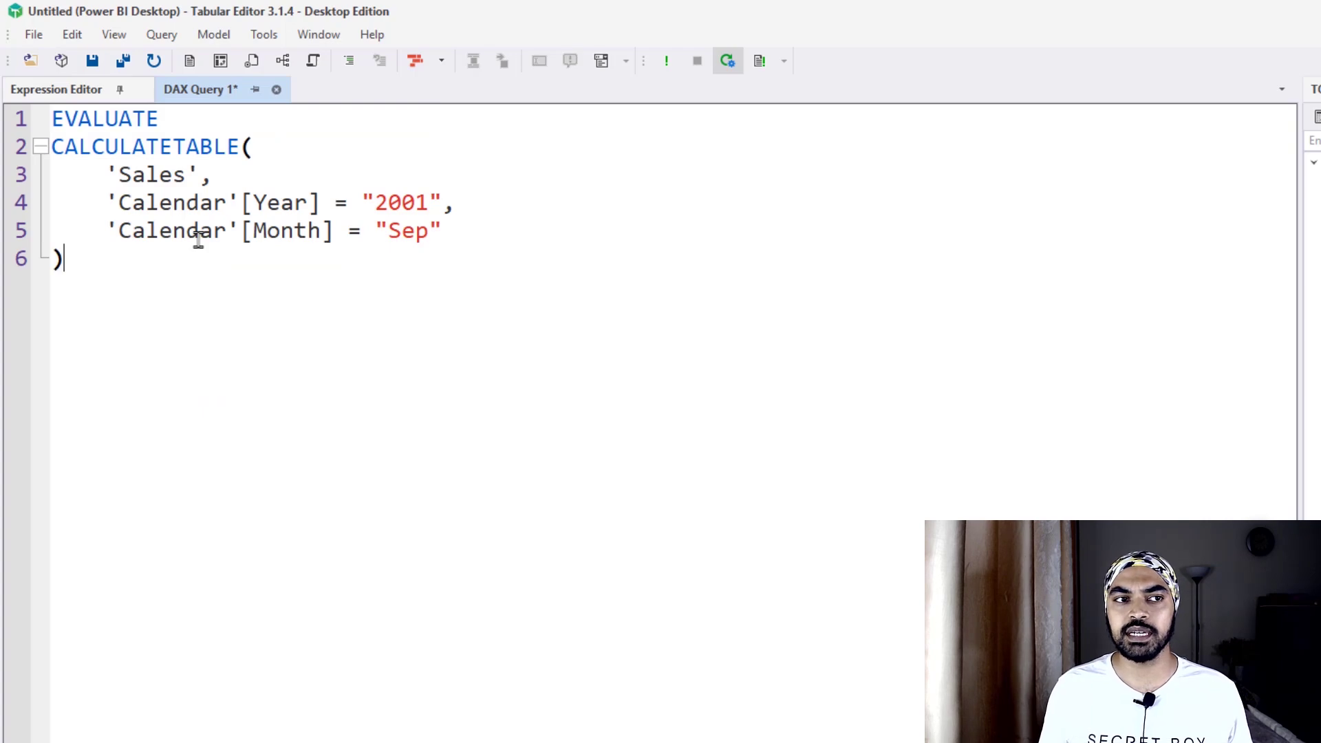
key(F5)
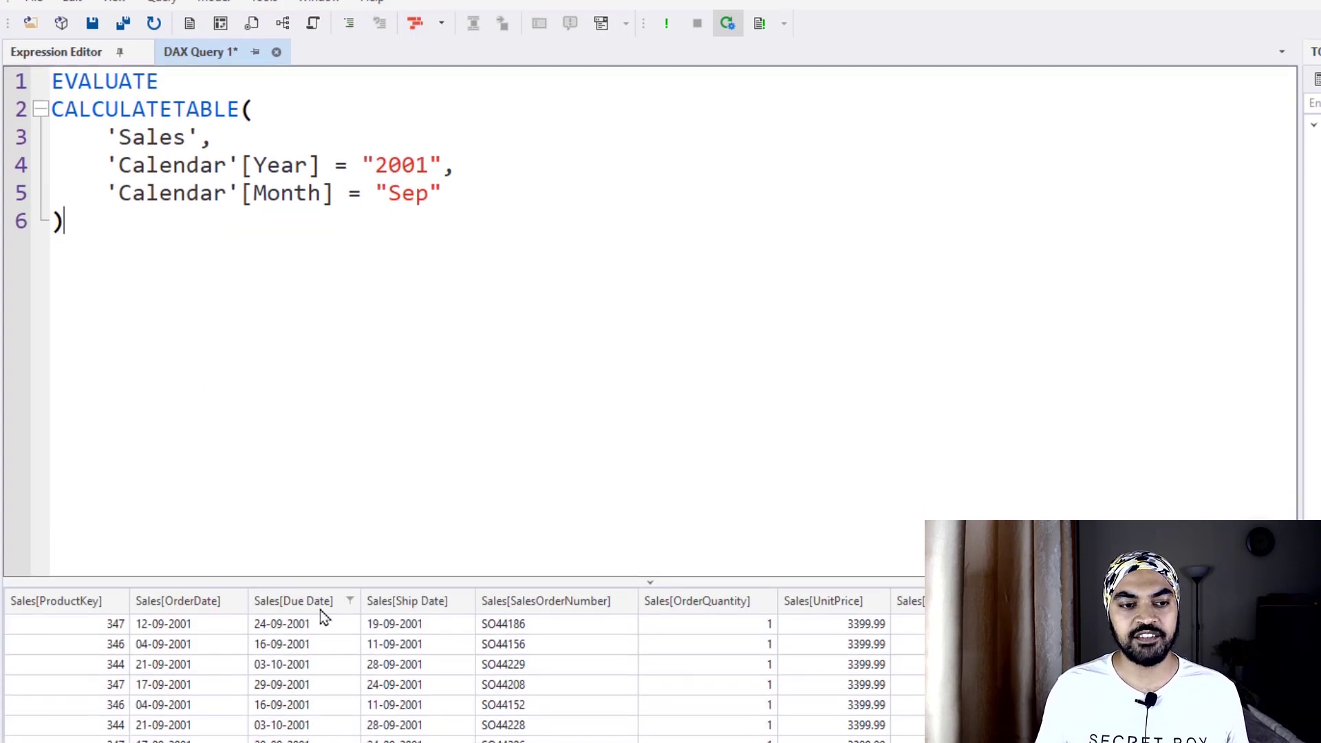
Step: Enlarge the 146-row September 2001 result grid and sort it by Sales[CustomerKey]
drag(322, 616, 346, 468)
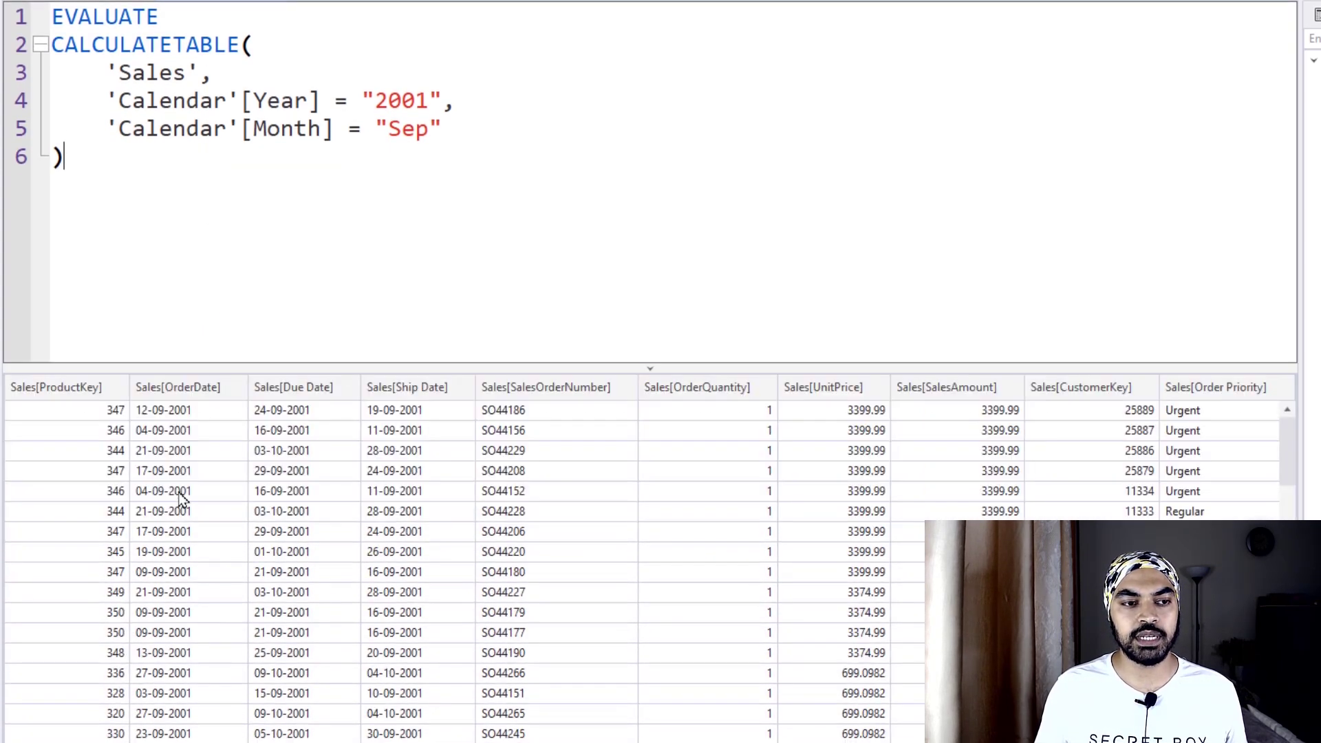
scroll(177, 495, down, 5)
scroll(177, 495, up, 5)
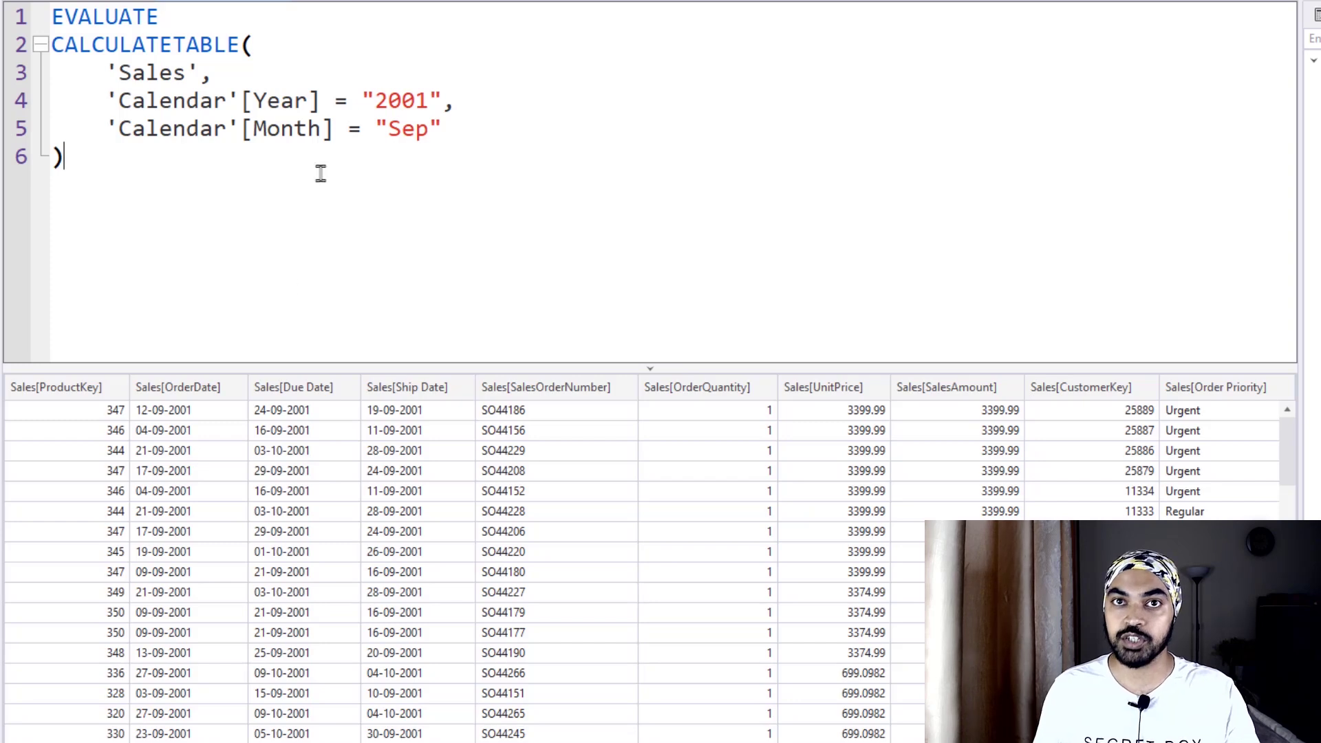
click(282, 44)
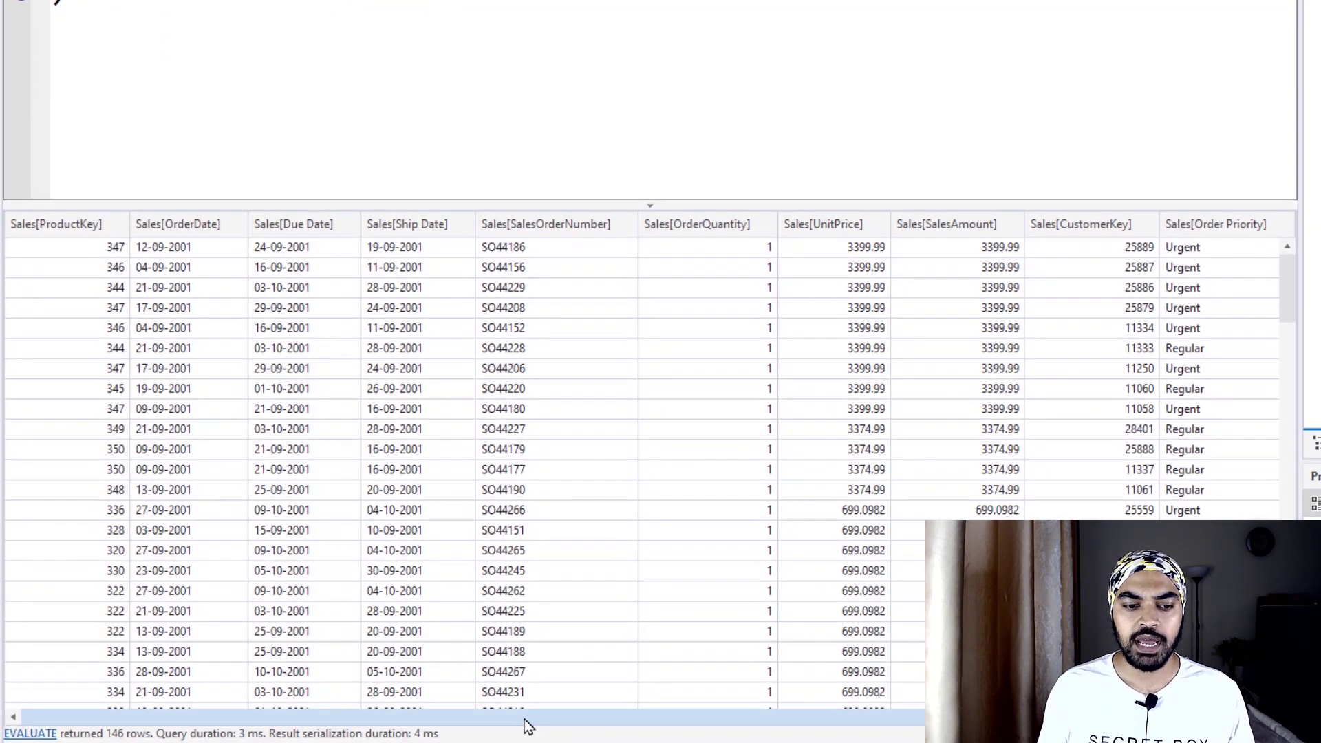
drag(567, 727, 581, 728)
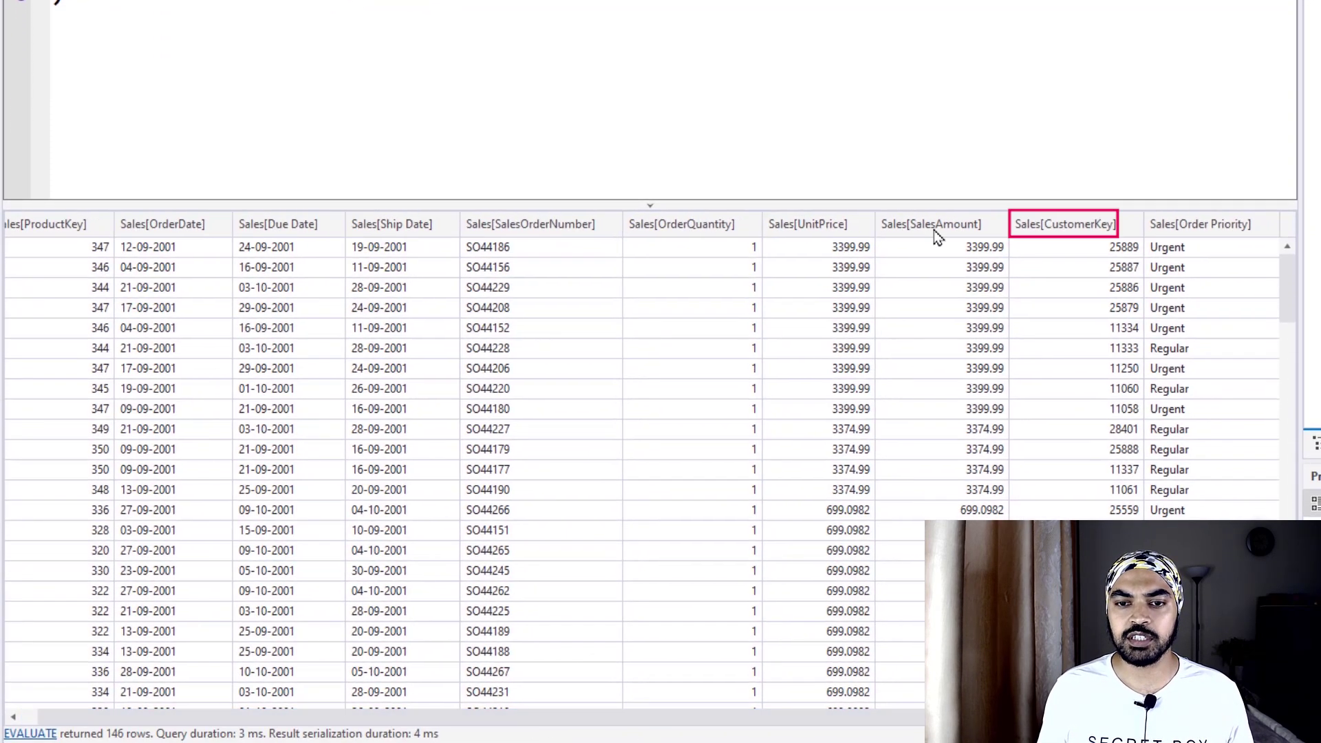
click(1077, 226)
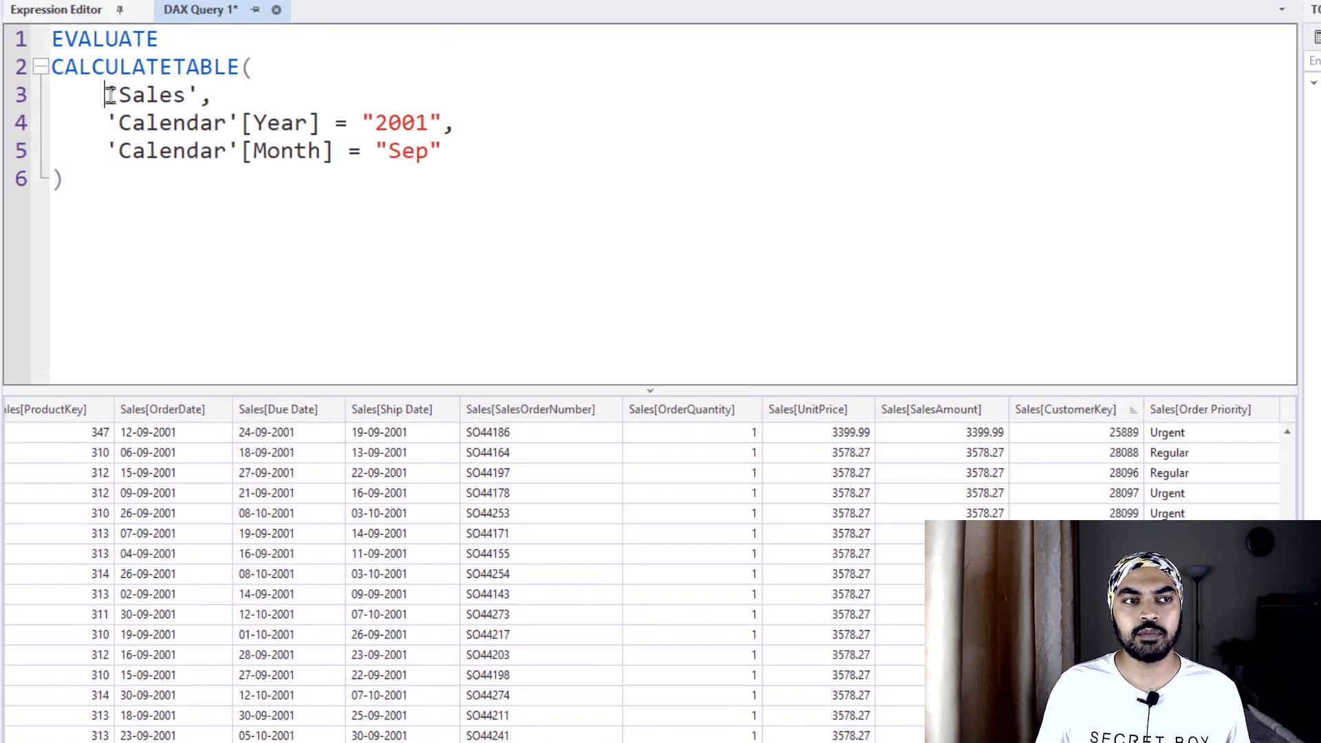
Step: Replace the Sales argument on line 3 with VALUES('Sales'[CustomerKey]) and run the query
click(110, 94)
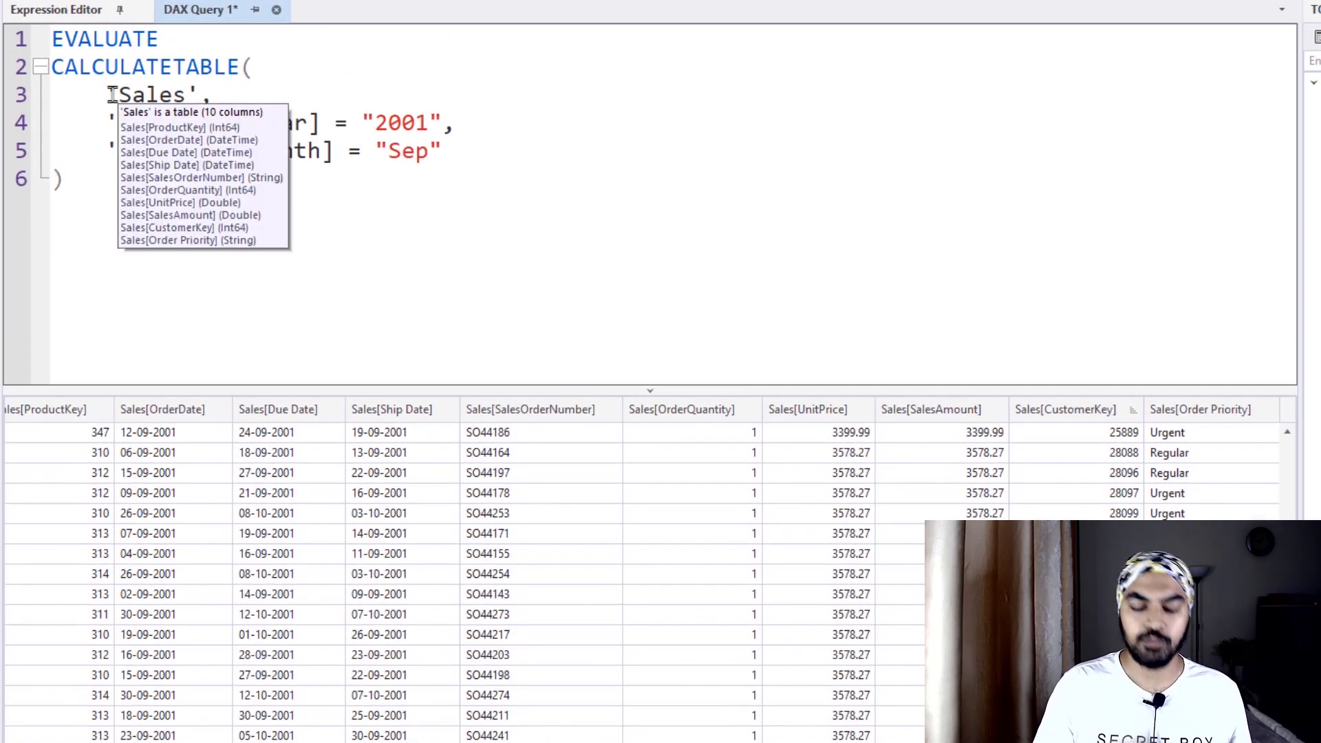
text(Values)
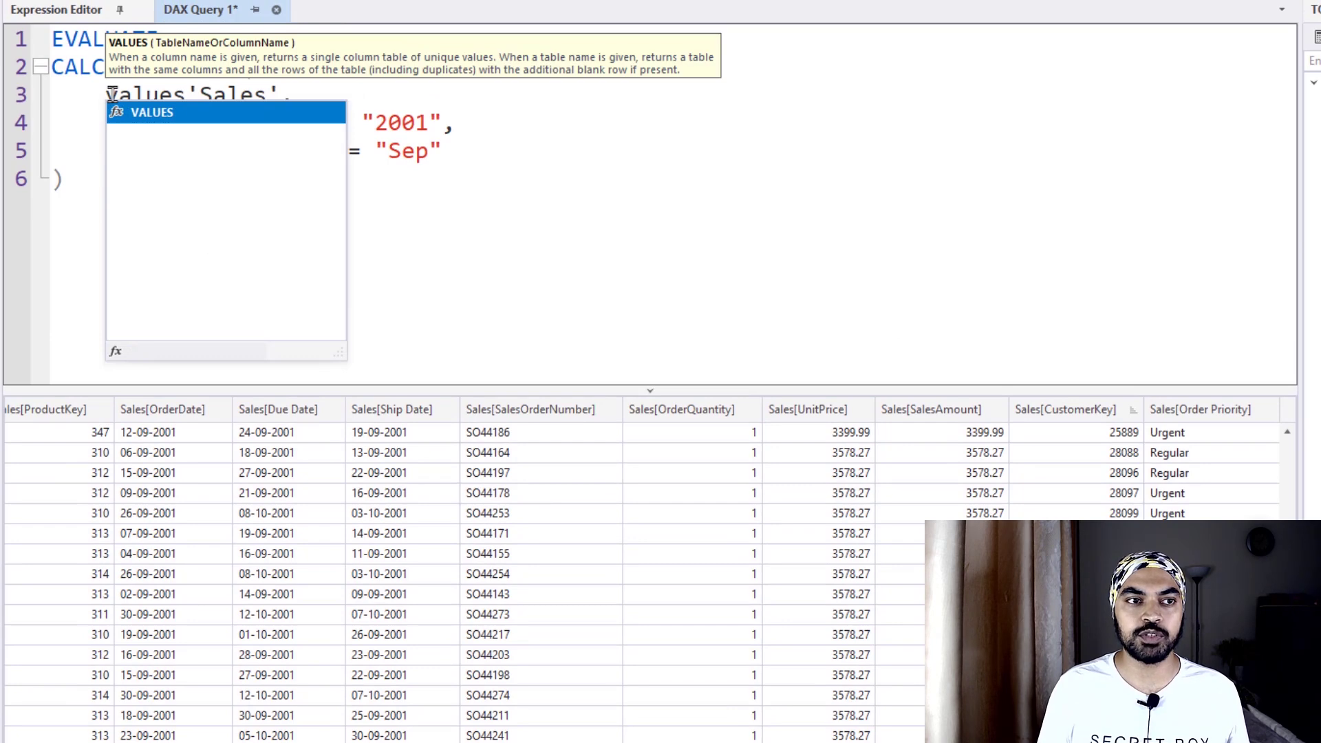
key(Escape)
key(Delete)
key(Delete)
key(Delete)
key(Delete)
key(Delete)
key(Delete)
key(Delete)
text((sal),)
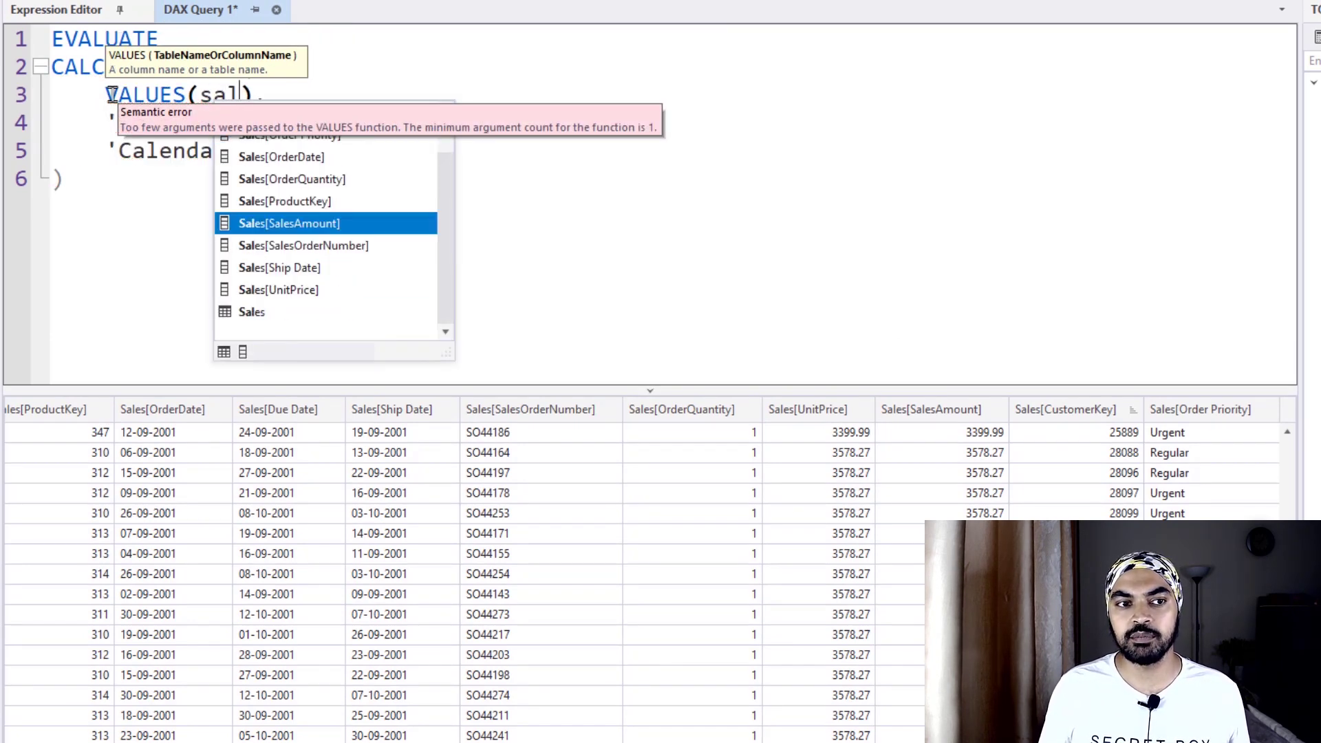
key(Up)
key(Up)
key(Up)
key(Up)
key(Down)
key(Down)
key(Down)
key(Down)
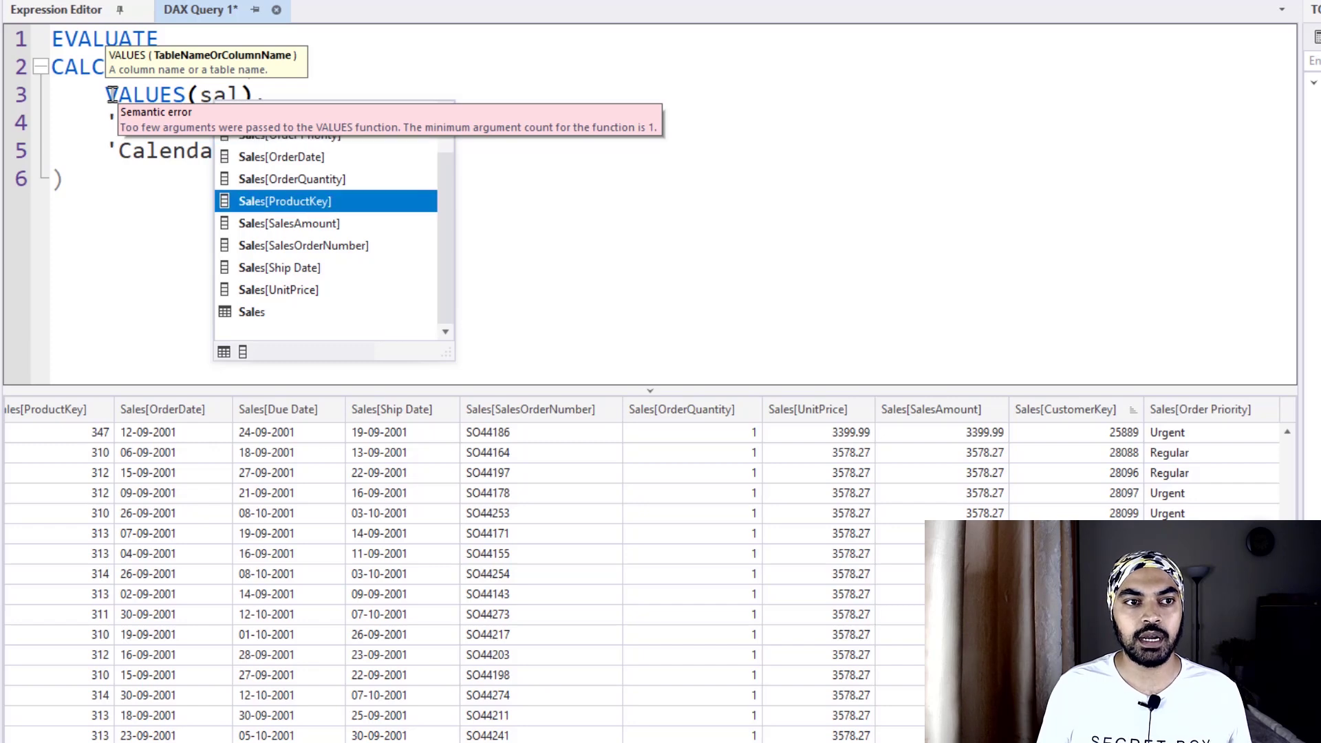
key(BackSpace)
key(BackSpace)
key(BackSpace)
text(cus)
key(Up)
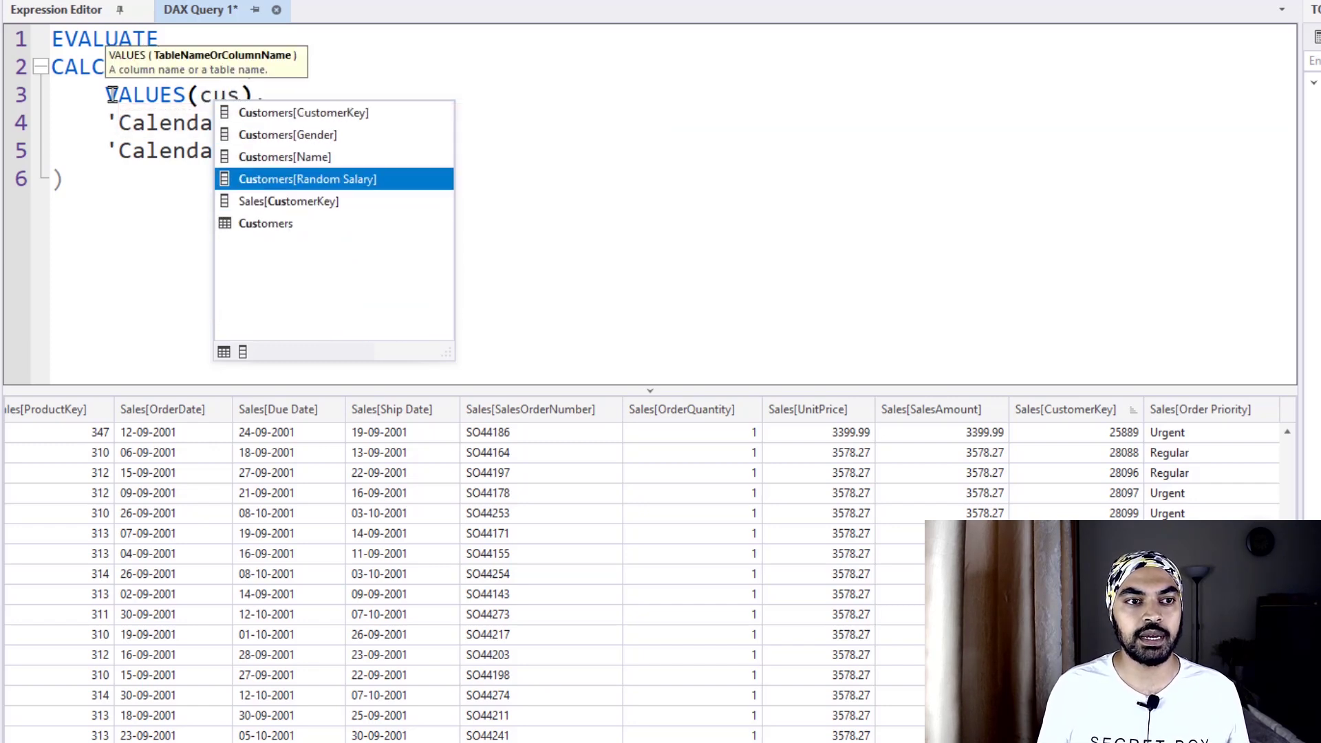
key(Down)
key(Tab)
key(ctrl+End)
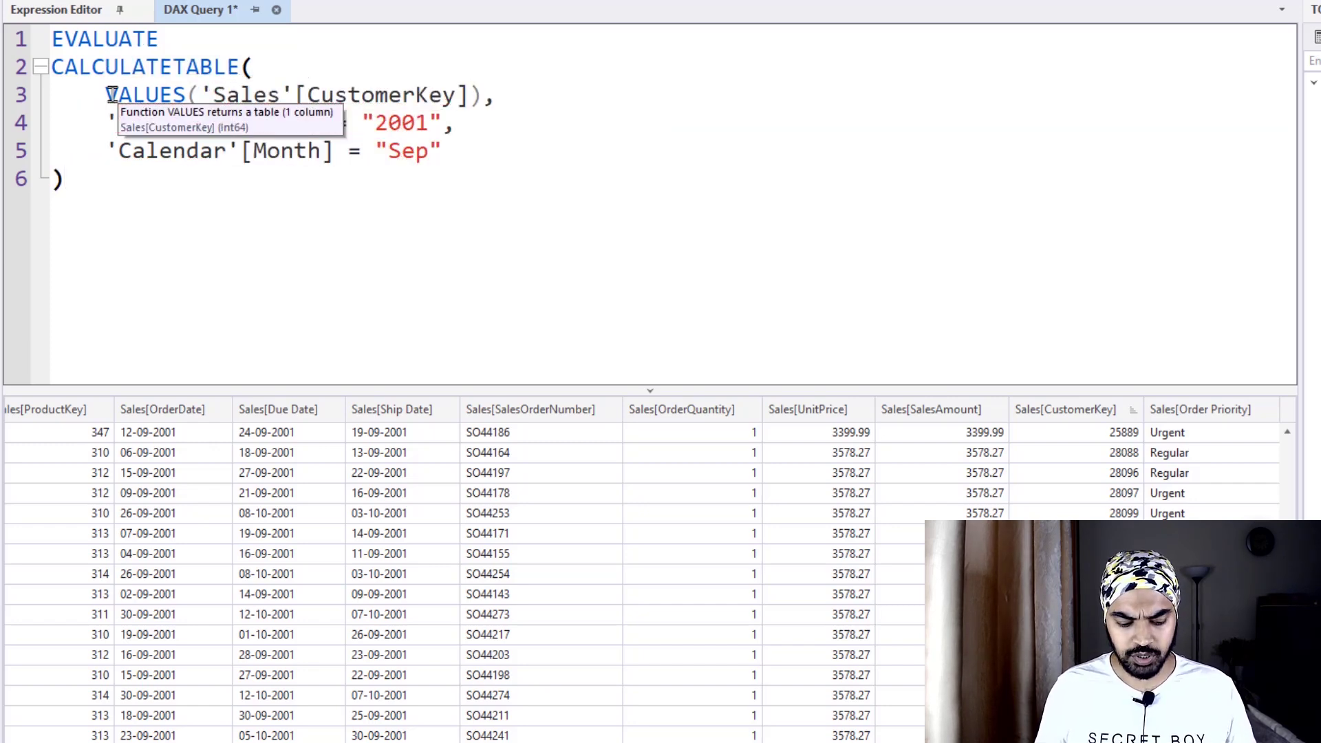
key(F5)
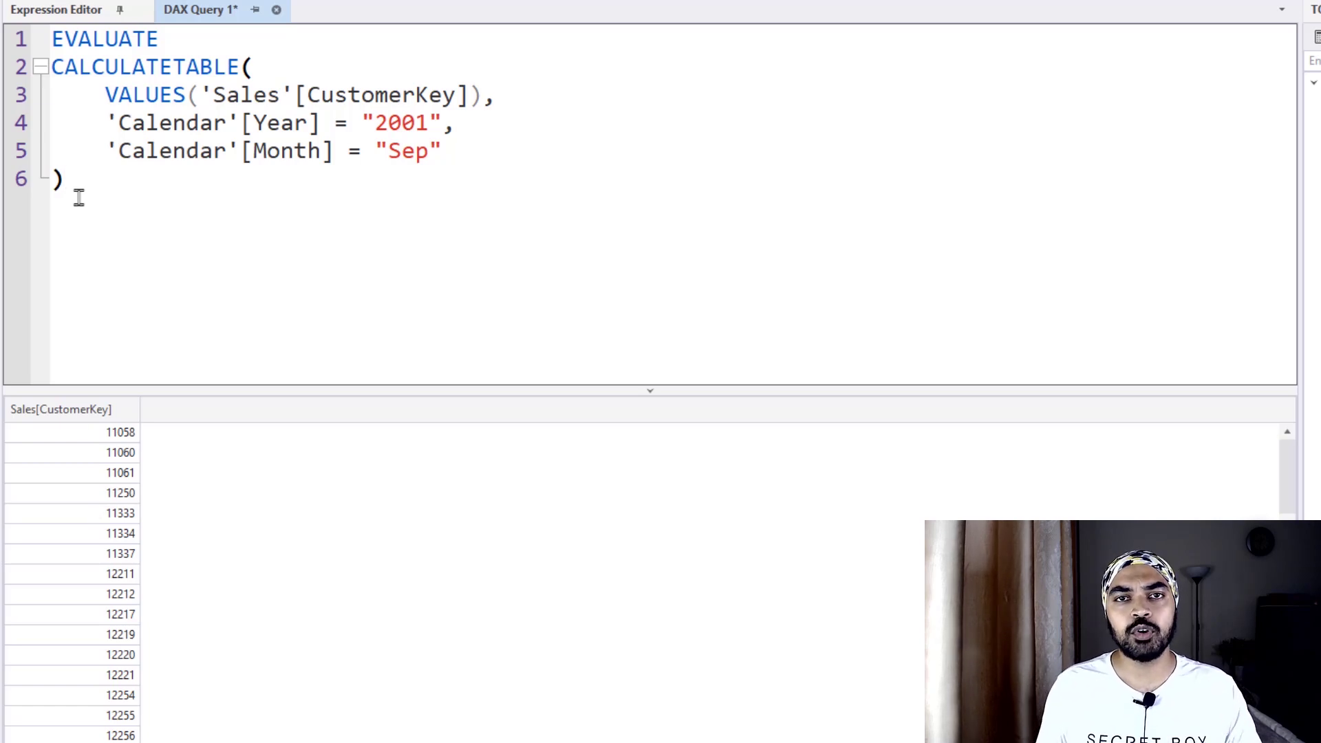
Step: Wrap the CALCULATETABLE block in an ADDCOLUMNS call below EVALUATE
click(194, 38)
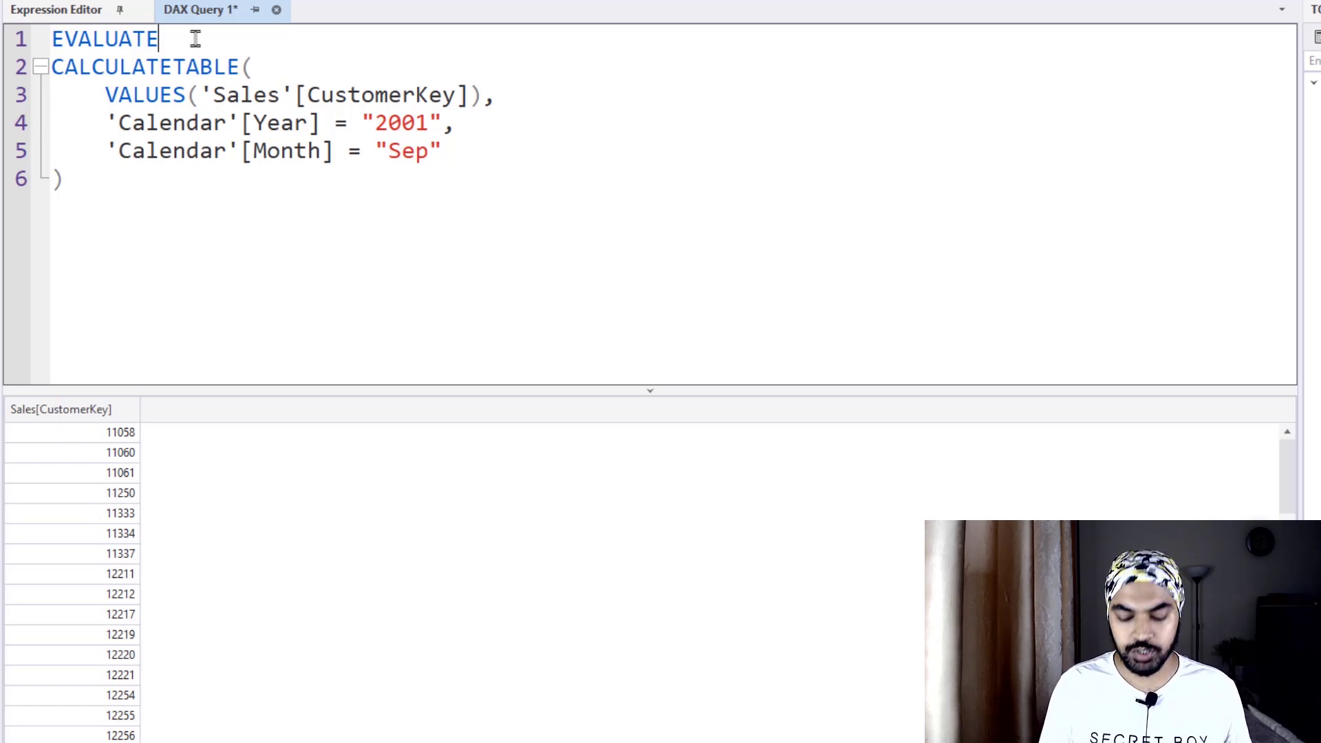
key(Return)
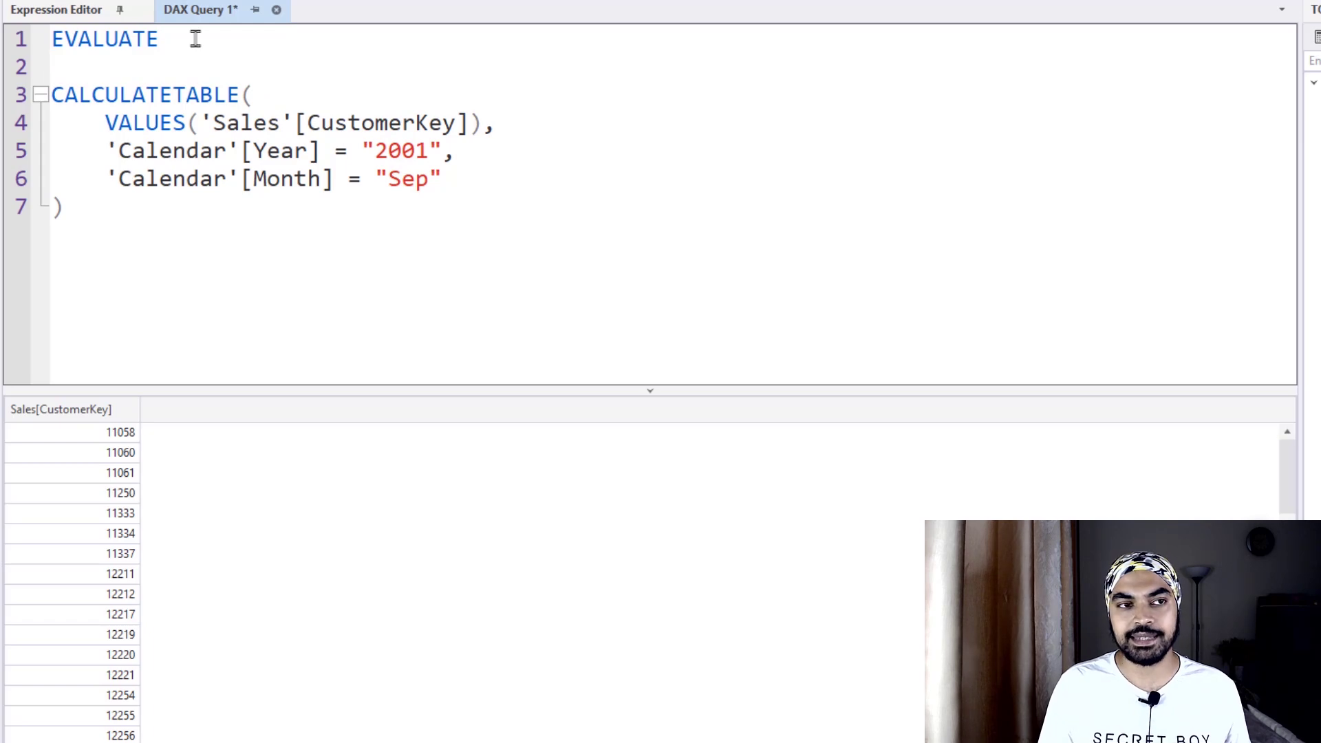
text(Add)
key(Tab)
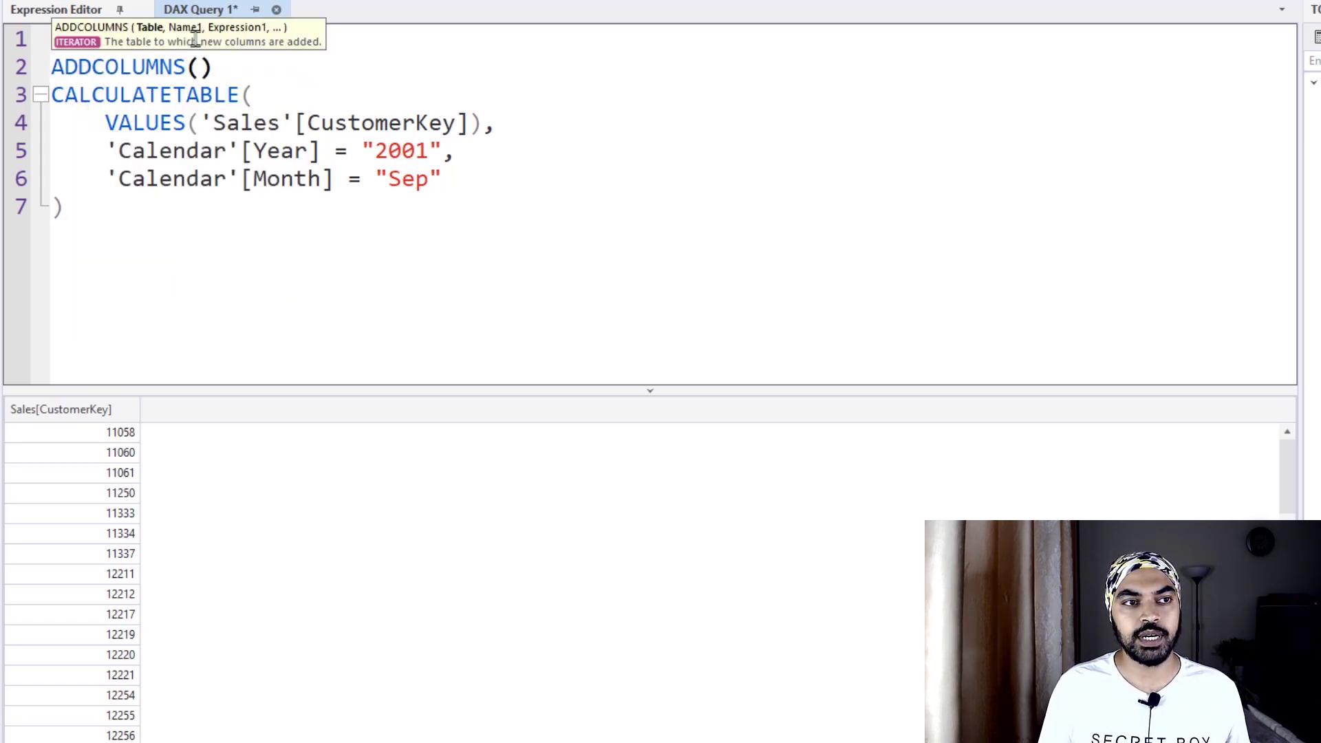
key(Delete)
key(Return)
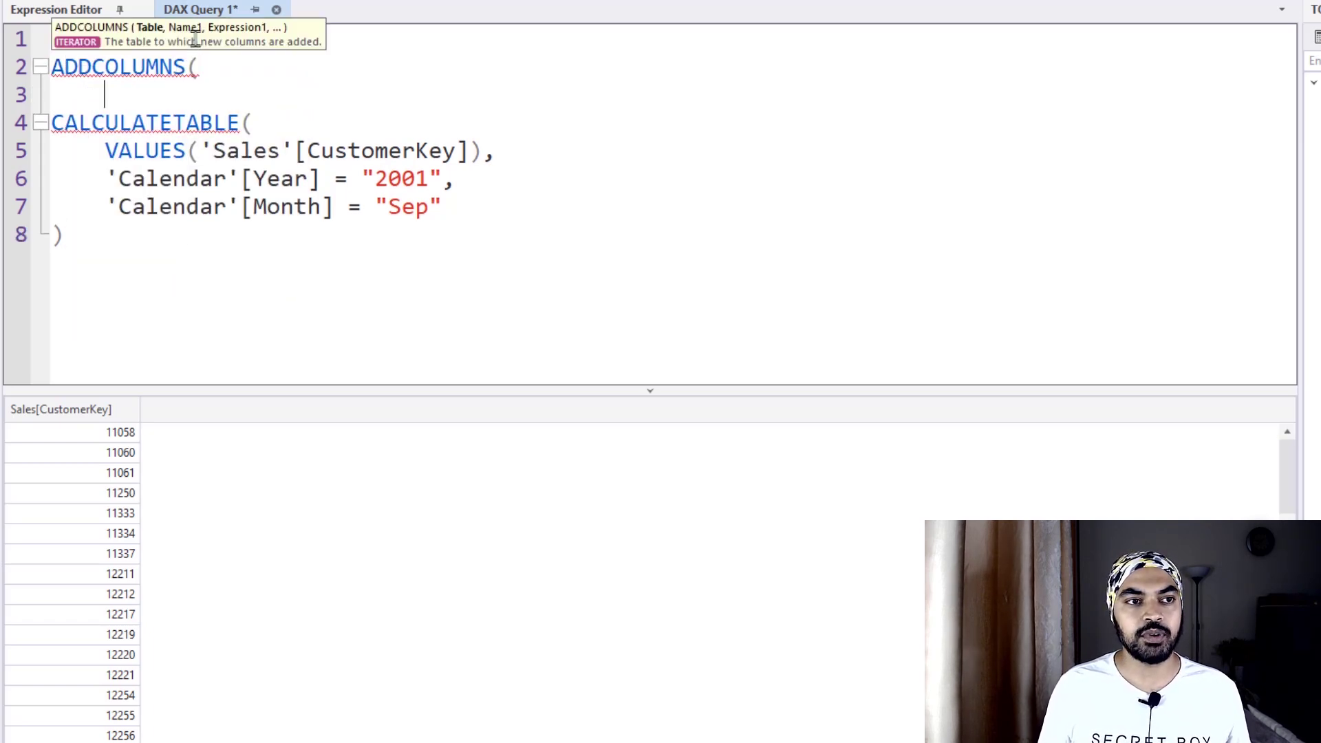
key(Down)
key(shift+Down)
key(shift+Down)
key(shift+Down)
key(shift+Down)
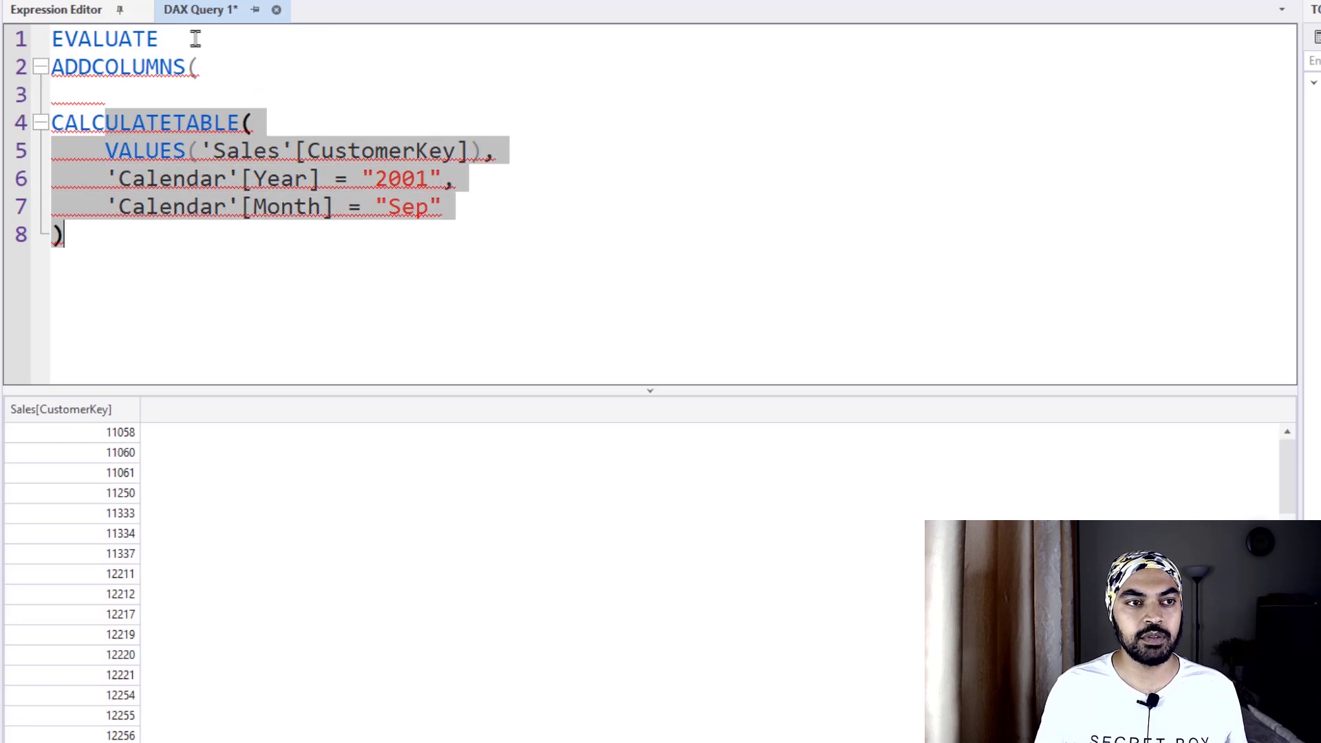
key(Tab)
key(Up)
key(Up)
key(Up)
key(Up)
key(Up)
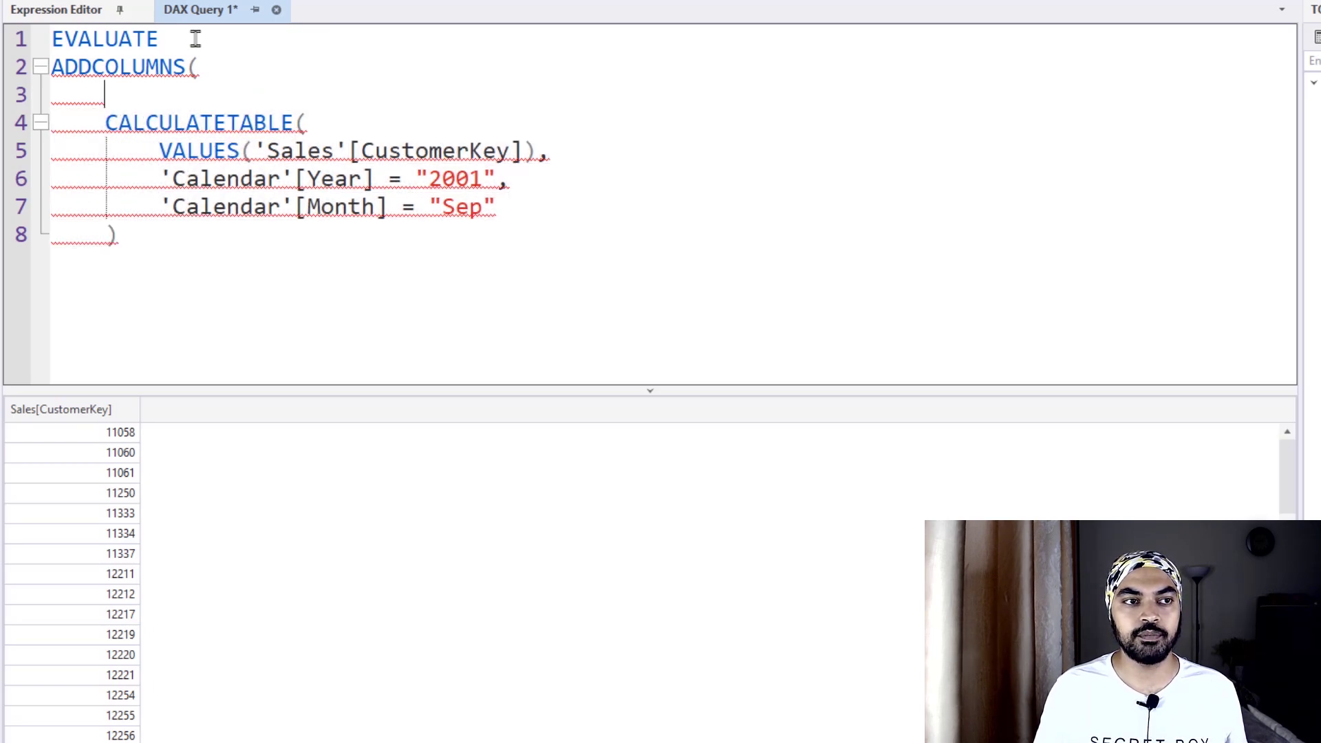
key(BackSpace)
key(BackSpace)
key(BackSpace)
key(BackSpace)
key(BackSpace)
key(Down)
key(Down)
key(Down)
key(Down)
key(Down)
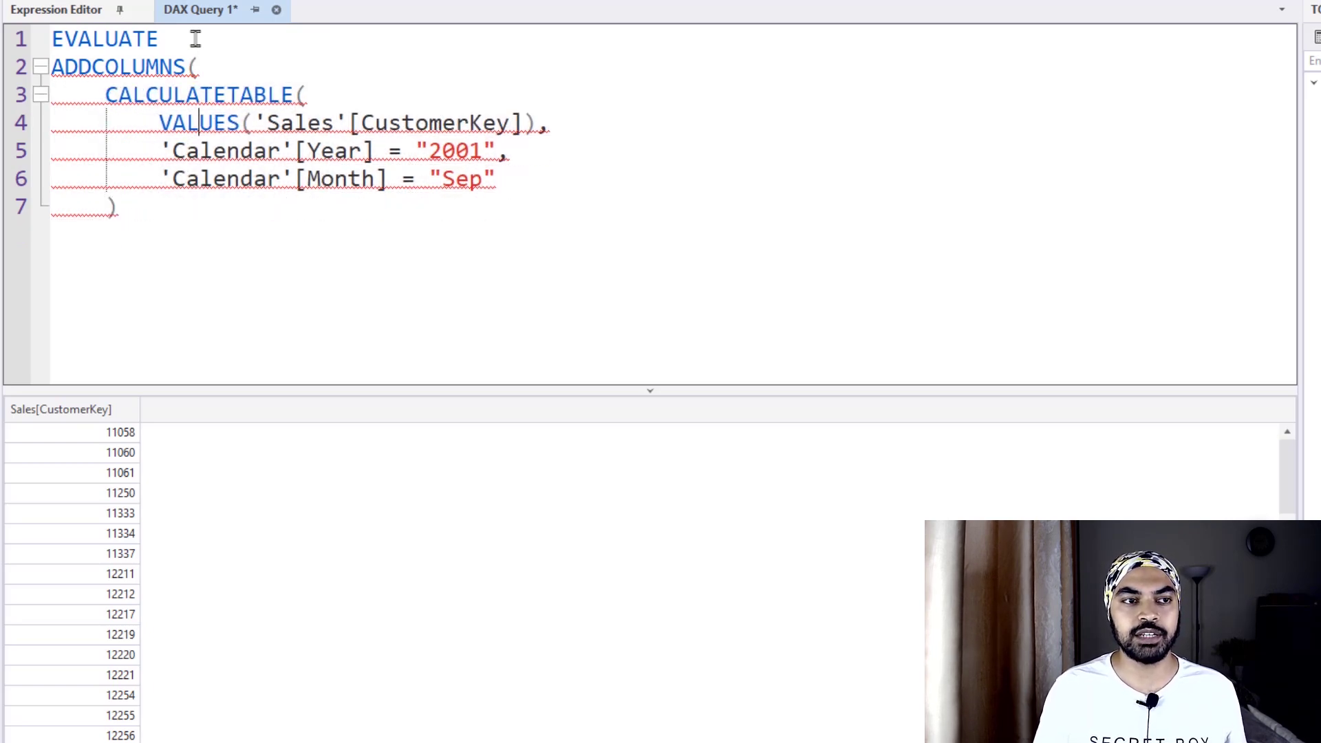
Step: Add a "Sal" column: LOOKUPVALUE('Customers'[Random Salary], 'Customers'[CustomerKey], 'Sales'[CustomerKey])
text(,)
key(Return)
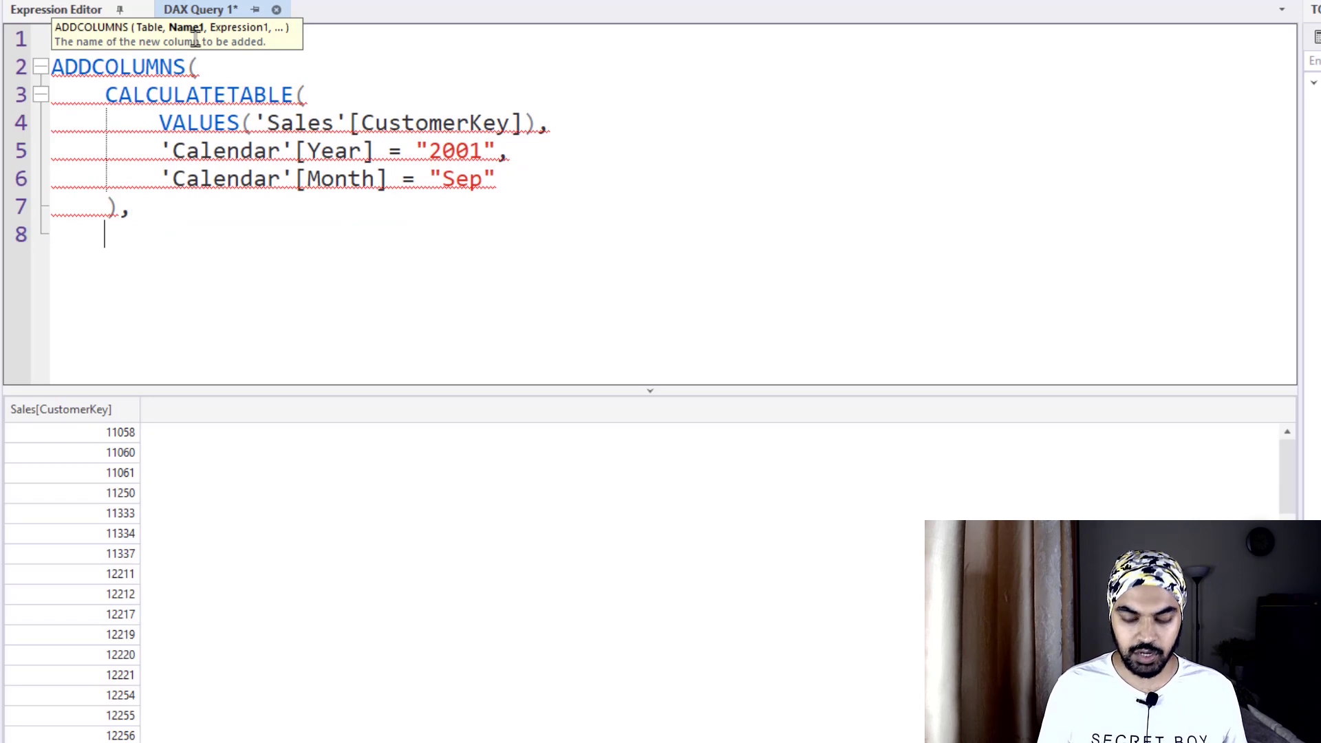
text("Sal",)
key(Return)
text(look()
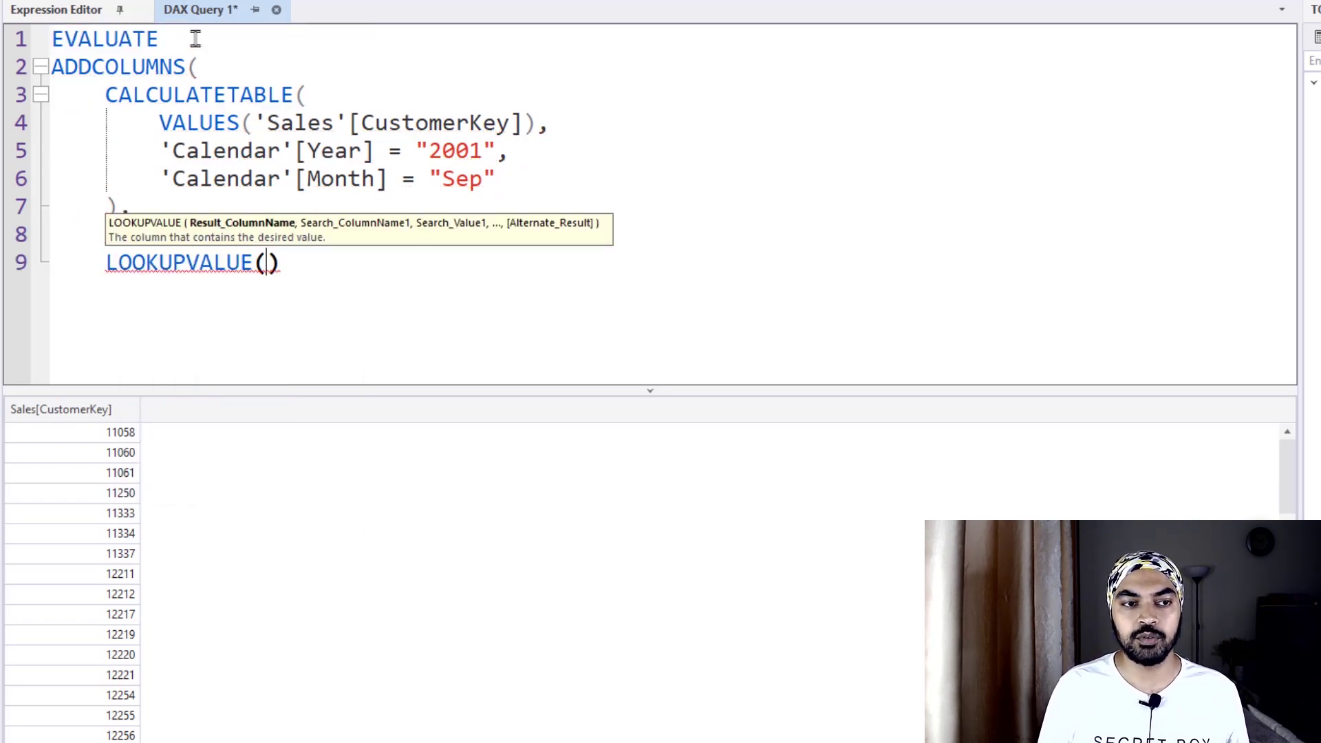
text(sala)
key(Tab)
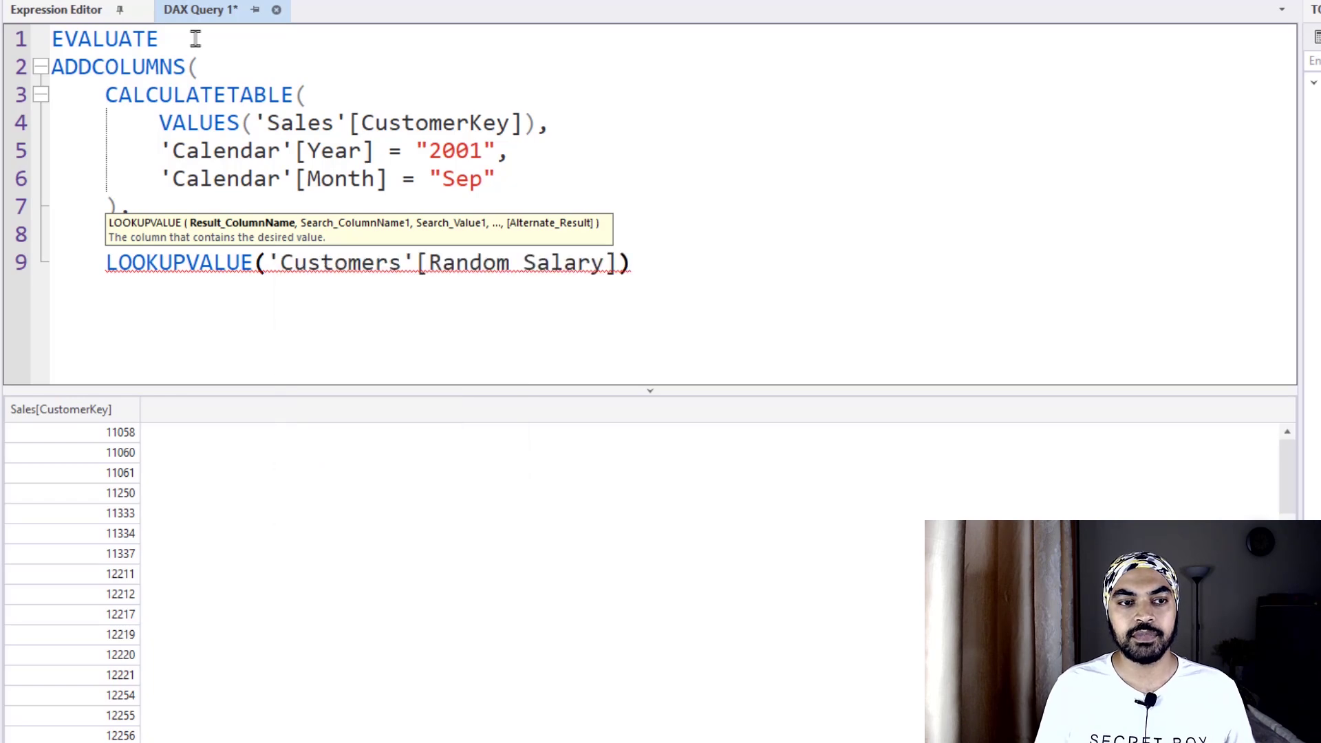
text(, c)
key(Tab)
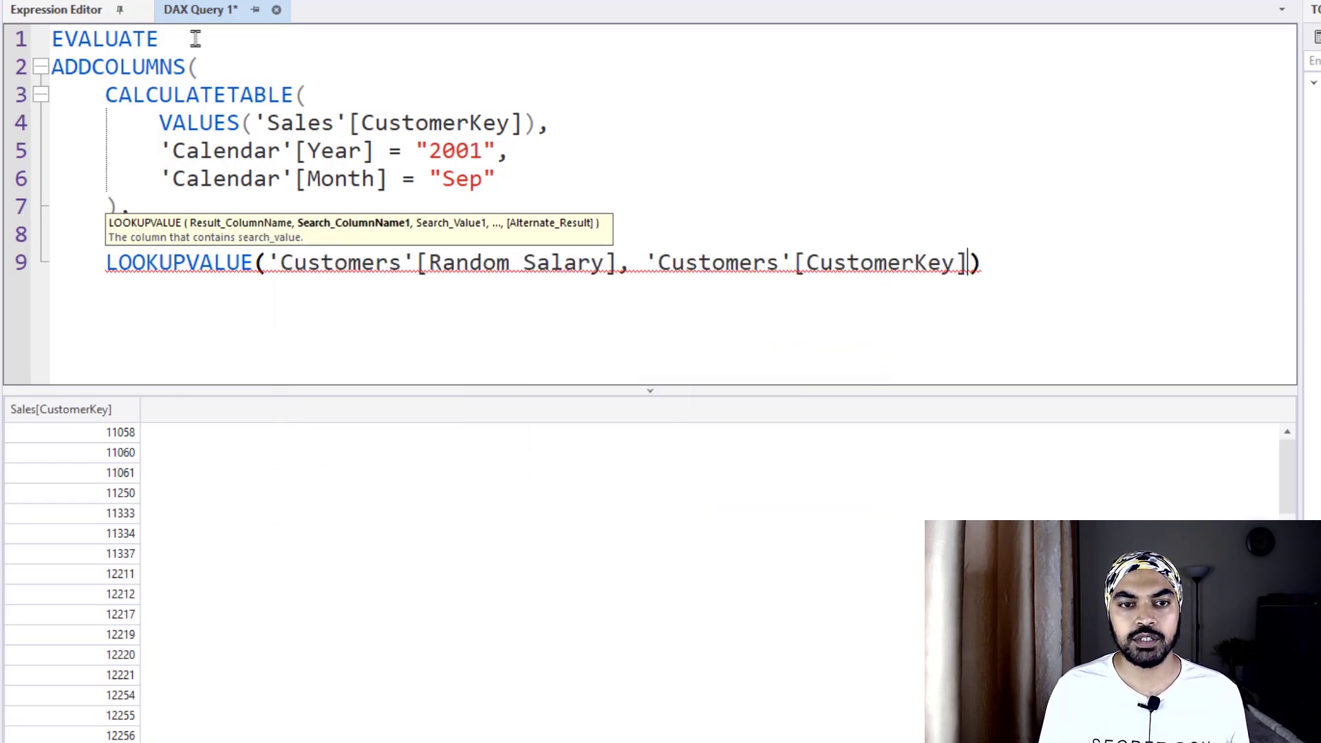
text(, sa)
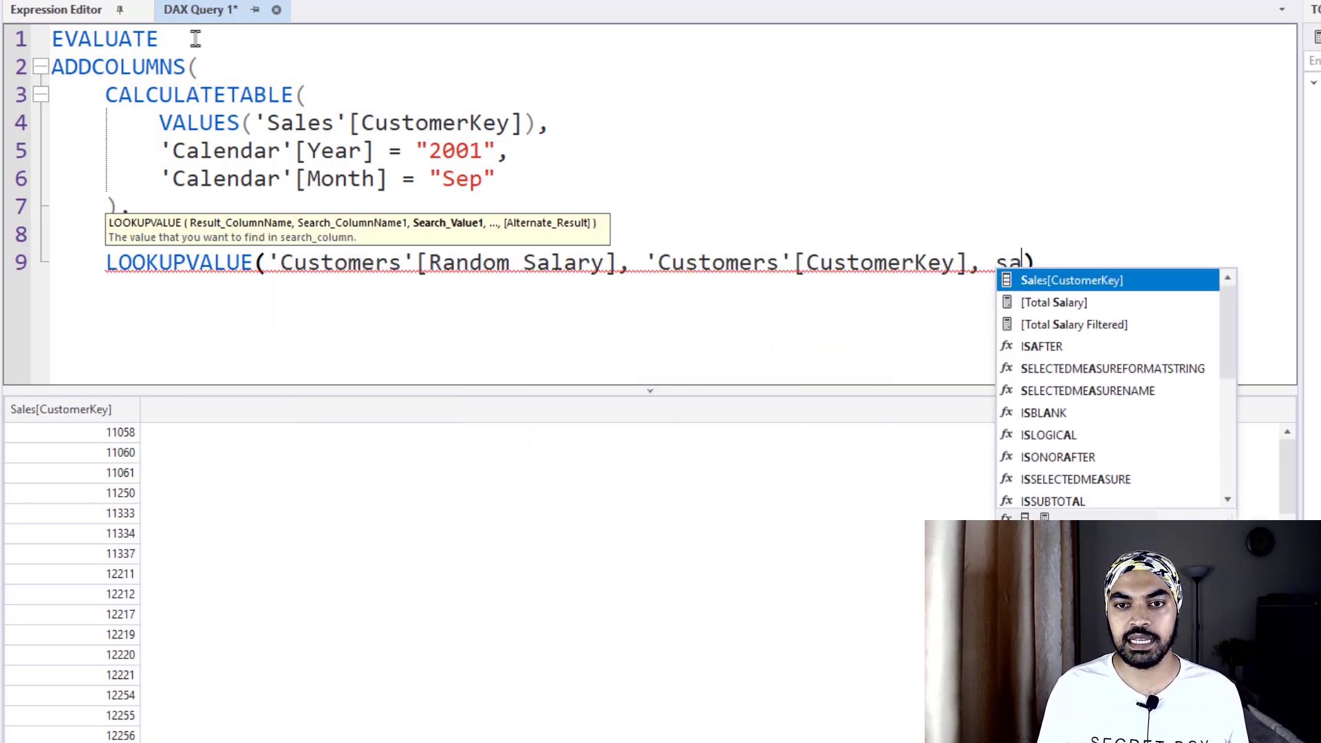
key(Tab)
Step: Close the ADDCOLUMNS bracket, reformat the query with F6, and run it
key(End)
key(Return)
text())
key(F6)
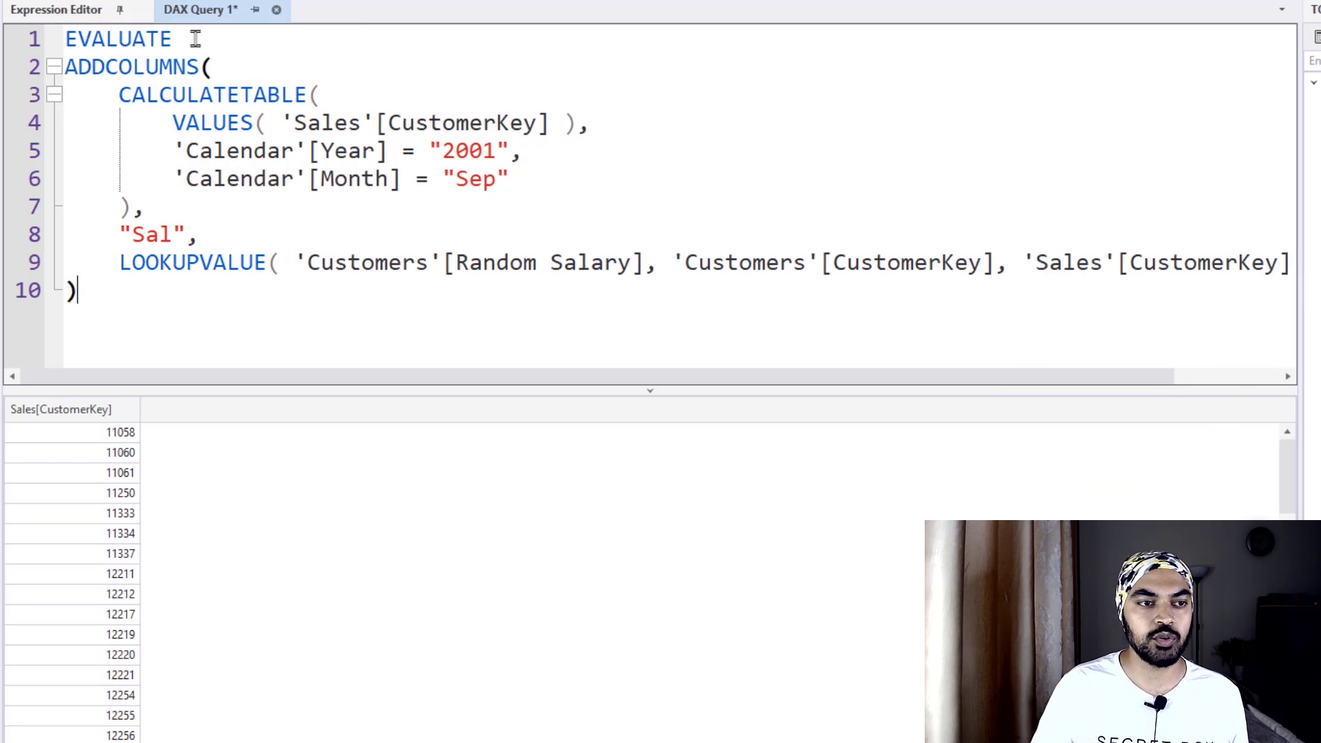
key(F5)
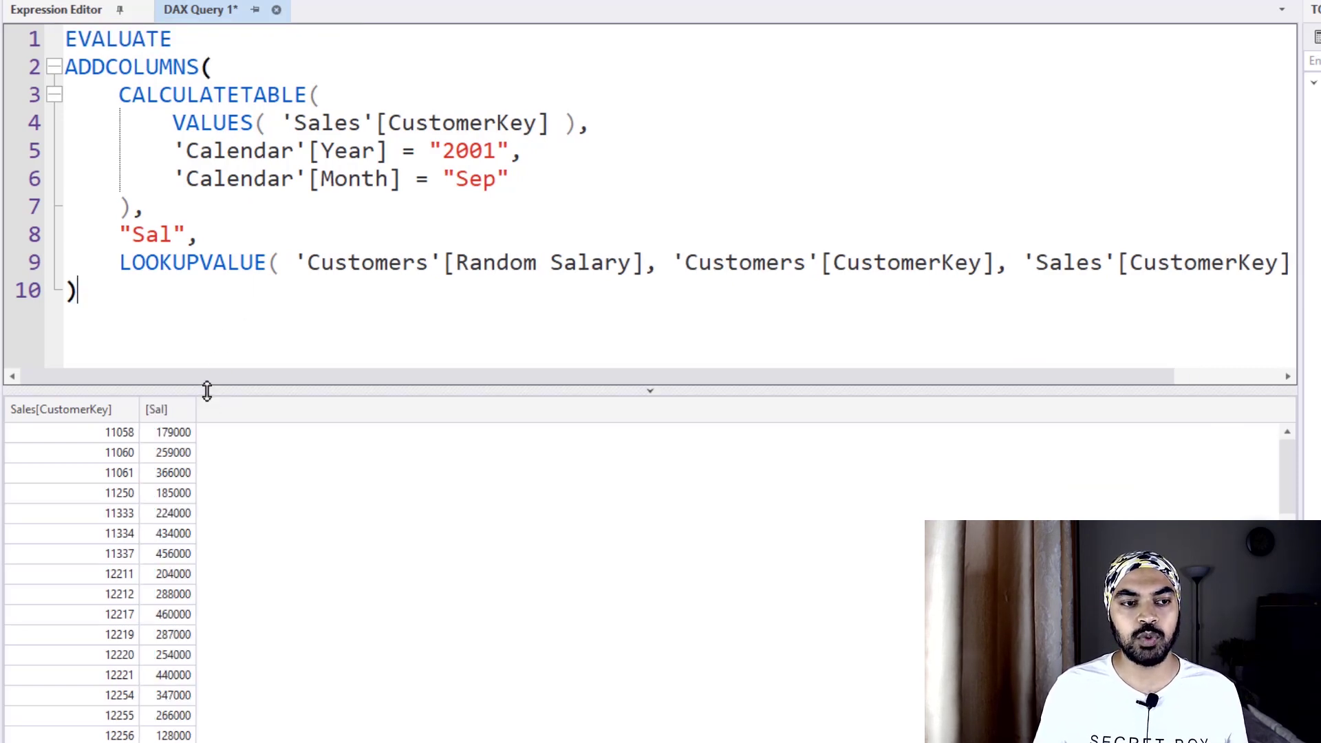
Step: Select all customer key and salary result rows and switch to the blank Excel sheet
drag(206, 387, 203, 346)
click(80, 370)
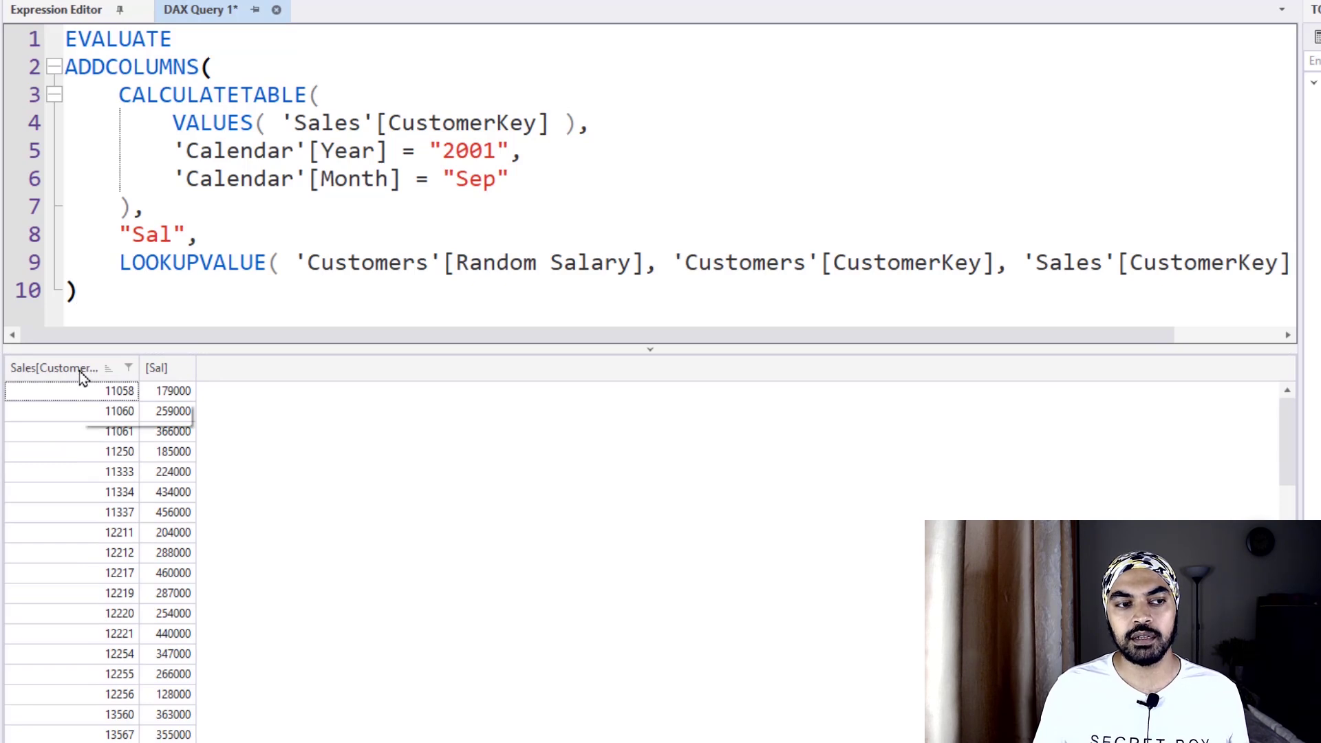
click(125, 399)
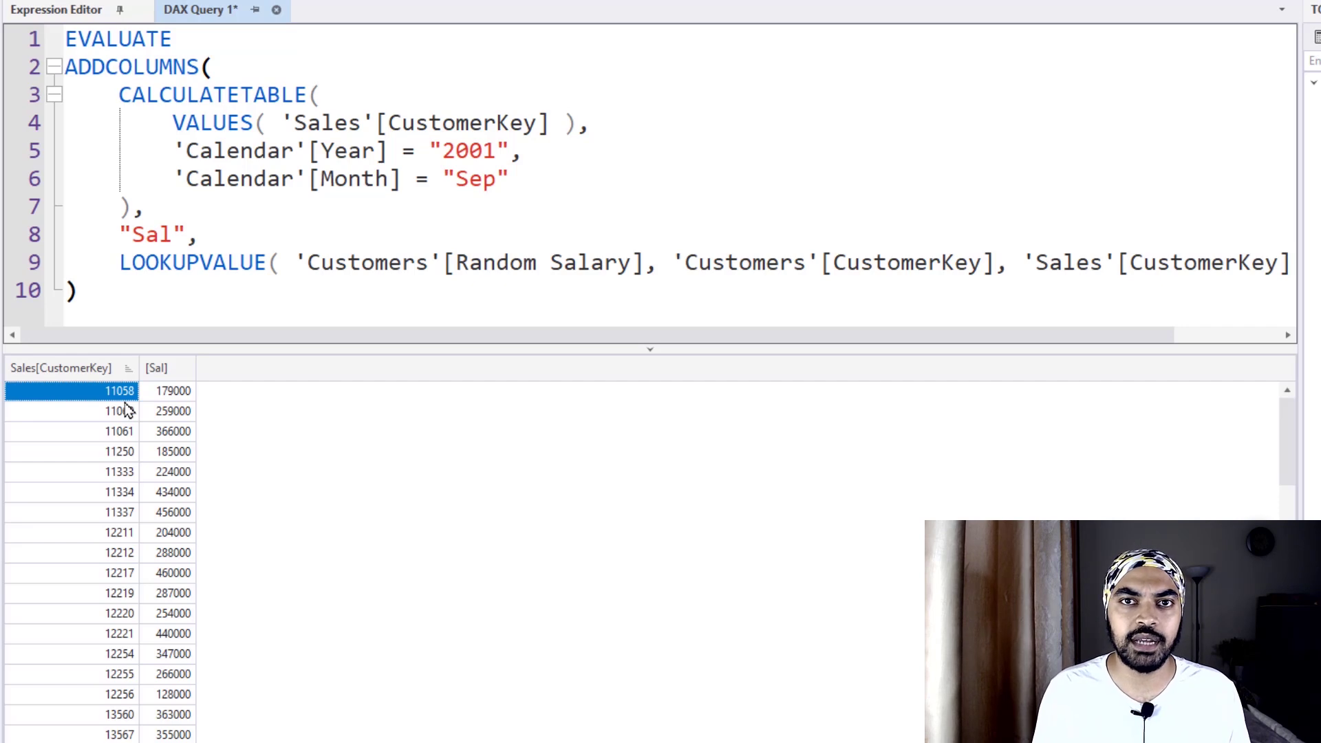
key(ctrl+a)
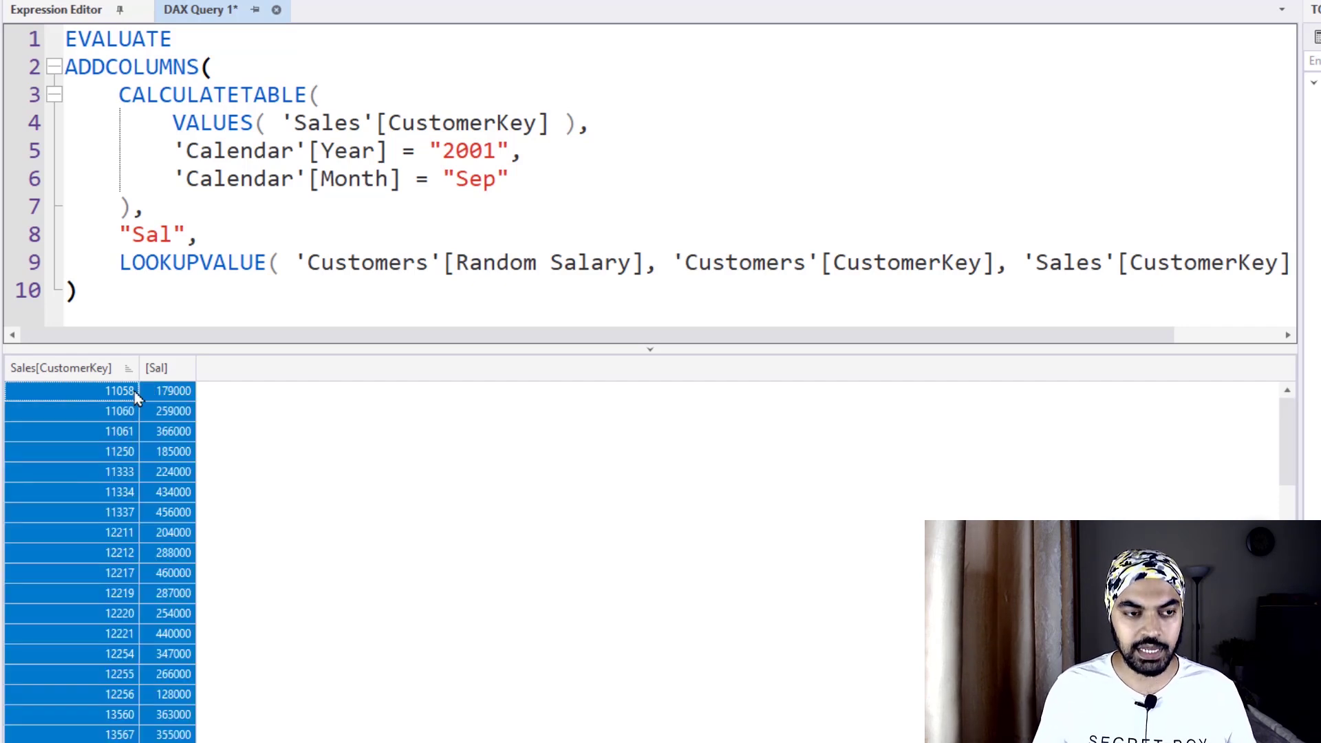
key(alt+Tab)
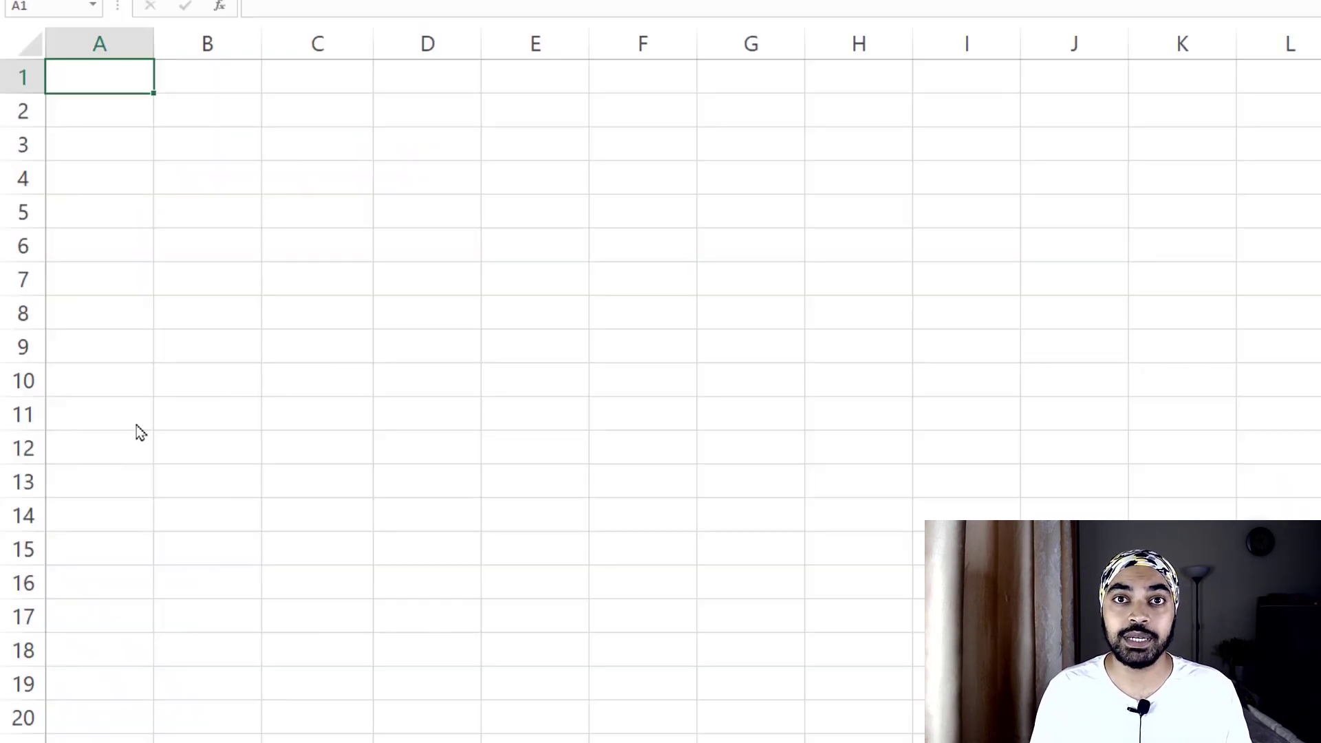
Step: Paste the results at A1 and enter =SUM(B2:B147) in C2, totalling 42701000
key(ctrl+v)
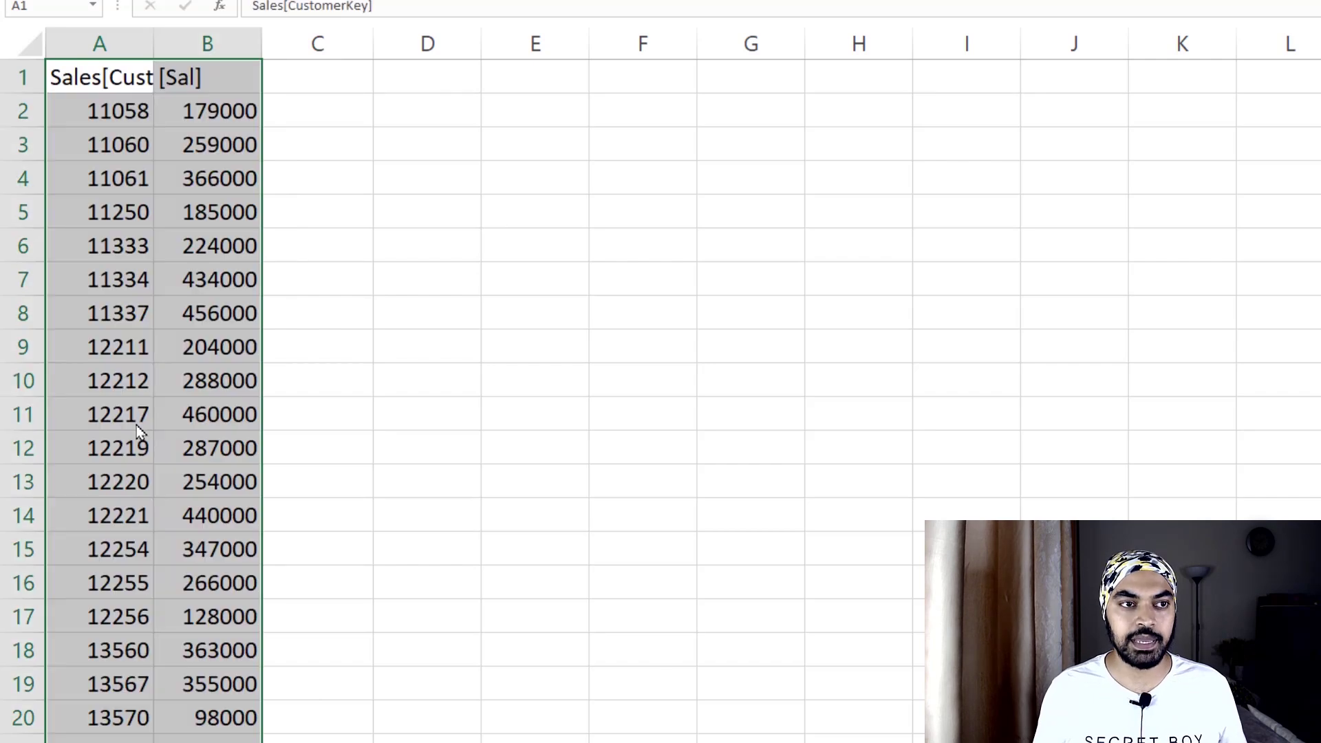
key(Return)
key(Right)
key(Right)
text(=sum)
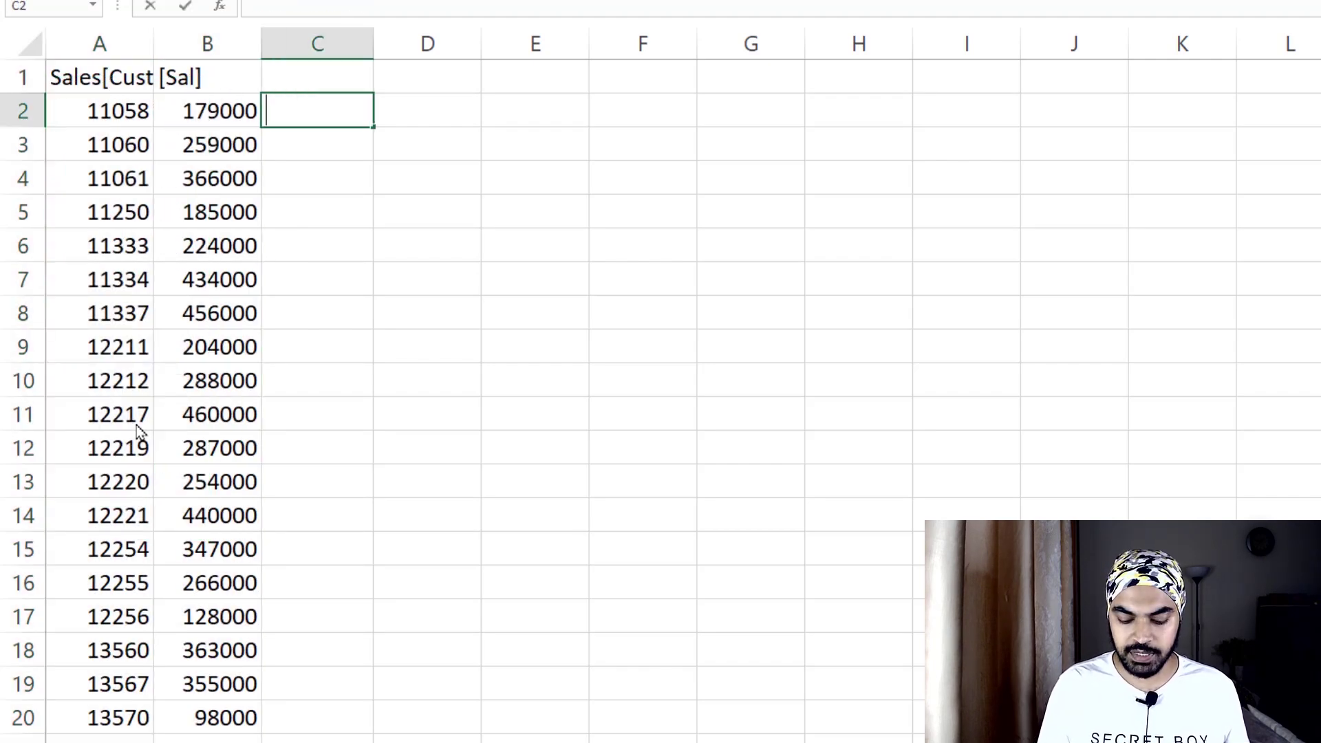
key(Tab)
key(Left)
key(ctrl+shift+Down)
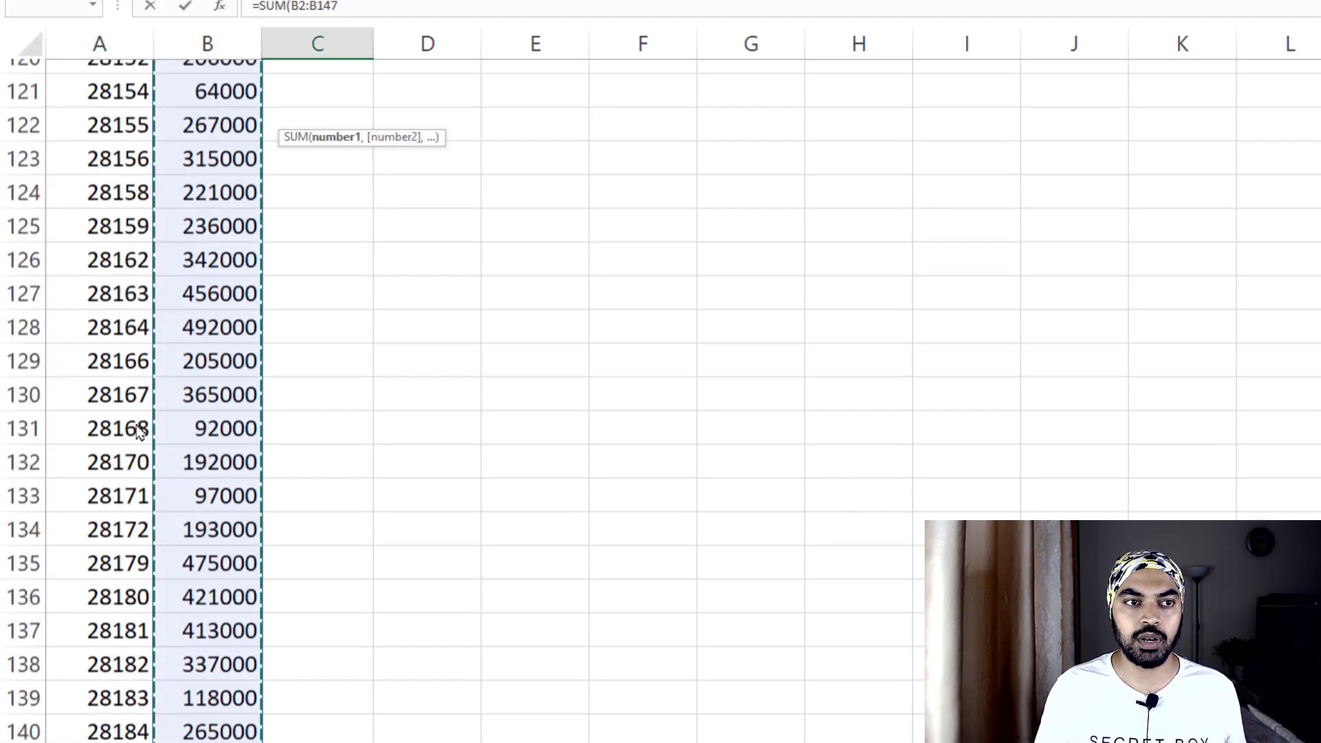
key(ctrl+Return)
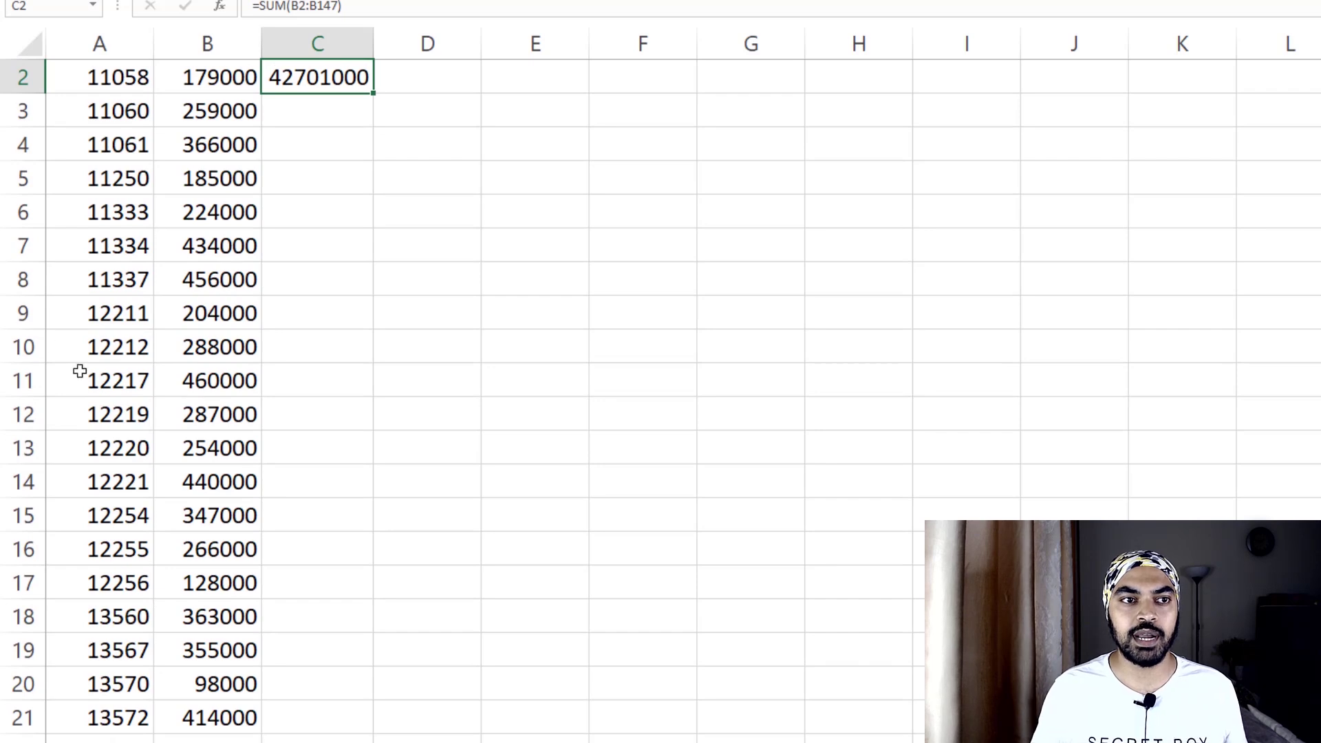
scroll(312, 162, up, 1)
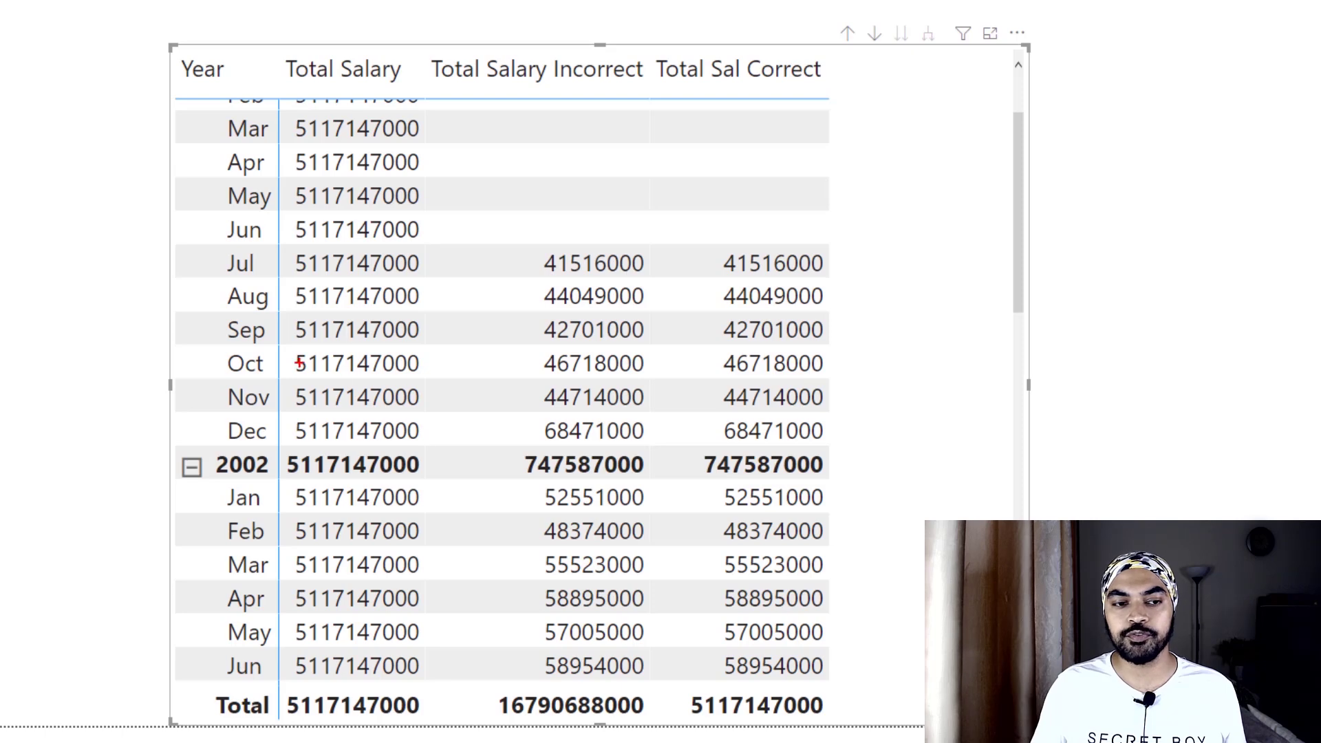
Step: Compare the matrix's Sep 2001 Total Sal Correct with the Excel total of 42701000
drag(221, 308, 273, 350)
drag(710, 311, 846, 350)
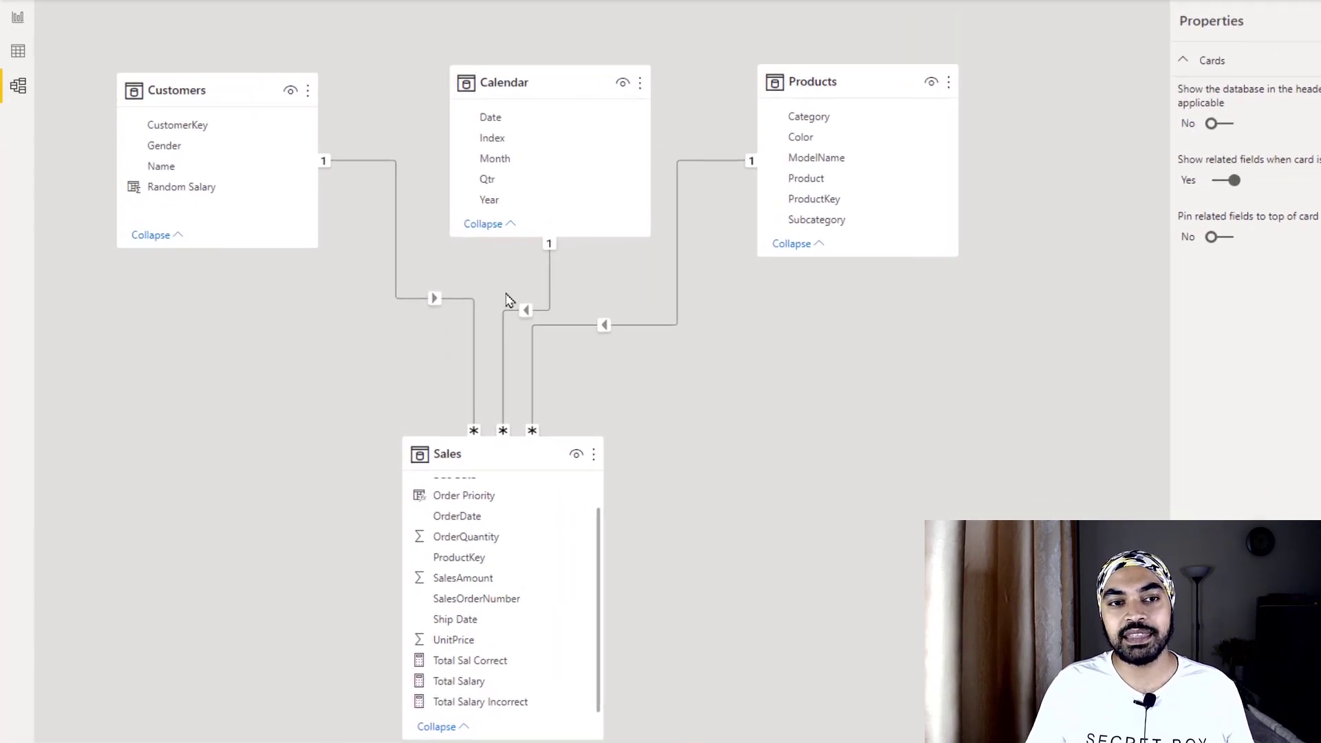
Step: Review the Customers–Sales relationship in the model diagram, then go back to the Order Priority report
drag(459, 179, 316, 194)
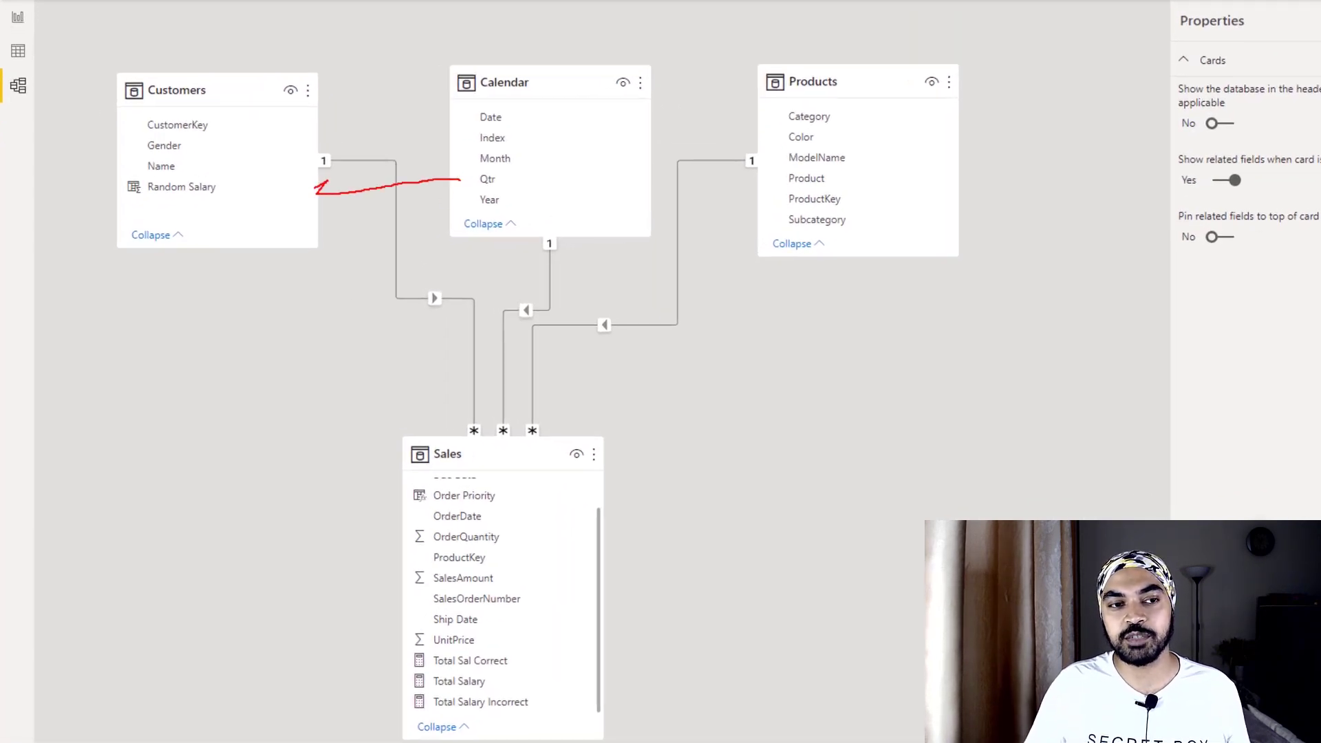
key(Escape)
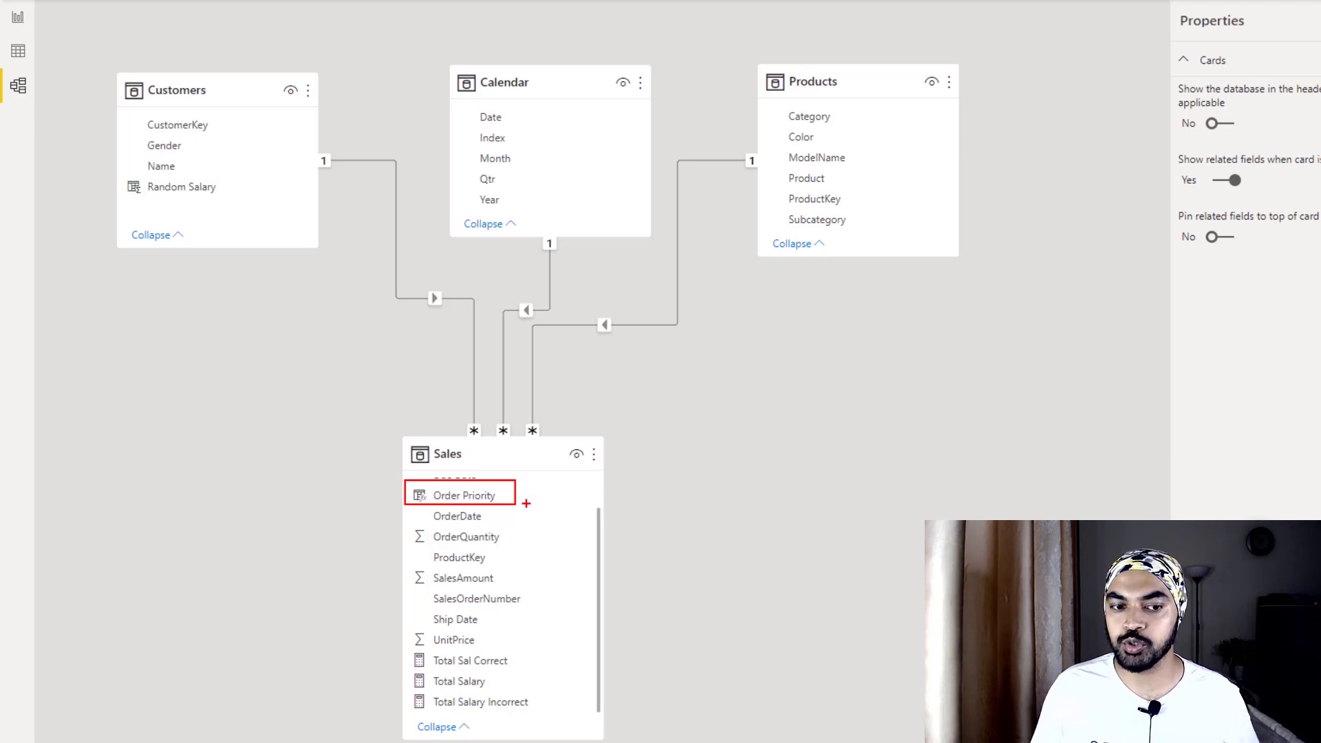
drag(533, 487, 541, 500)
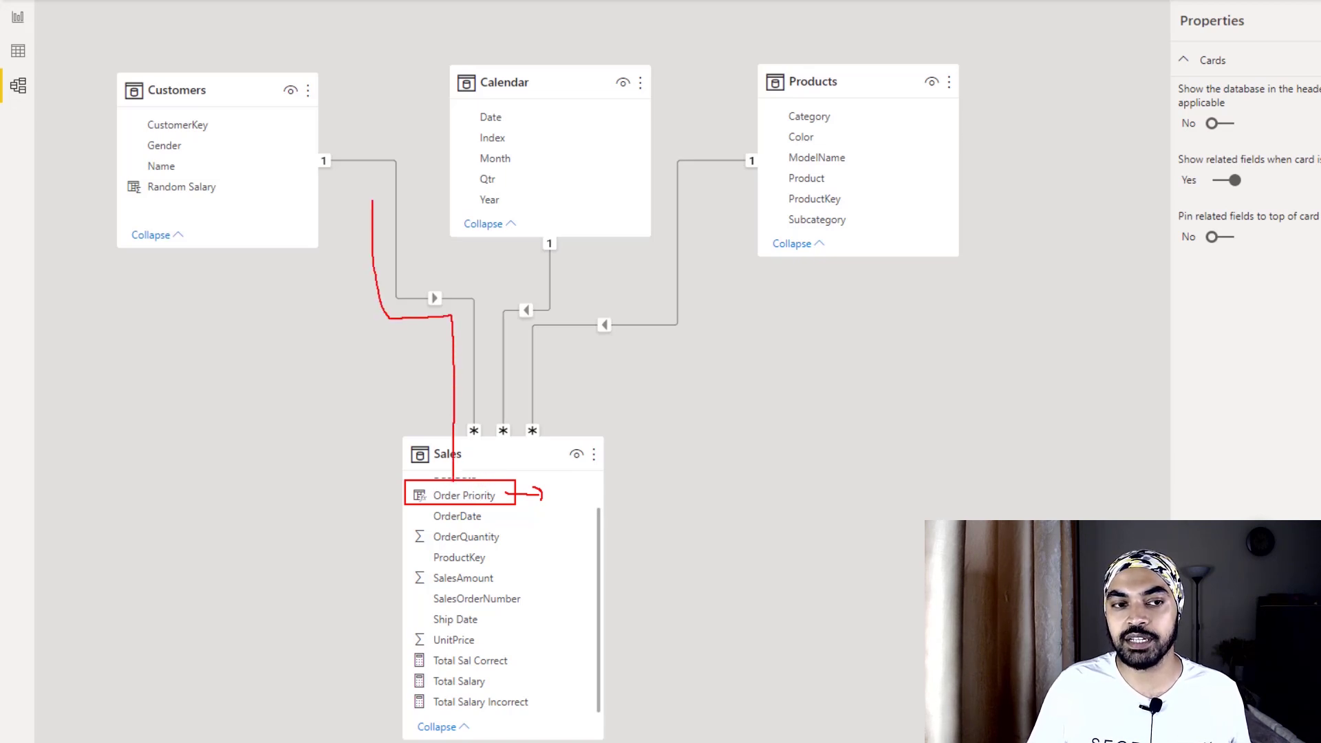
drag(372, 200, 294, 174)
drag(161, 181, 236, 181)
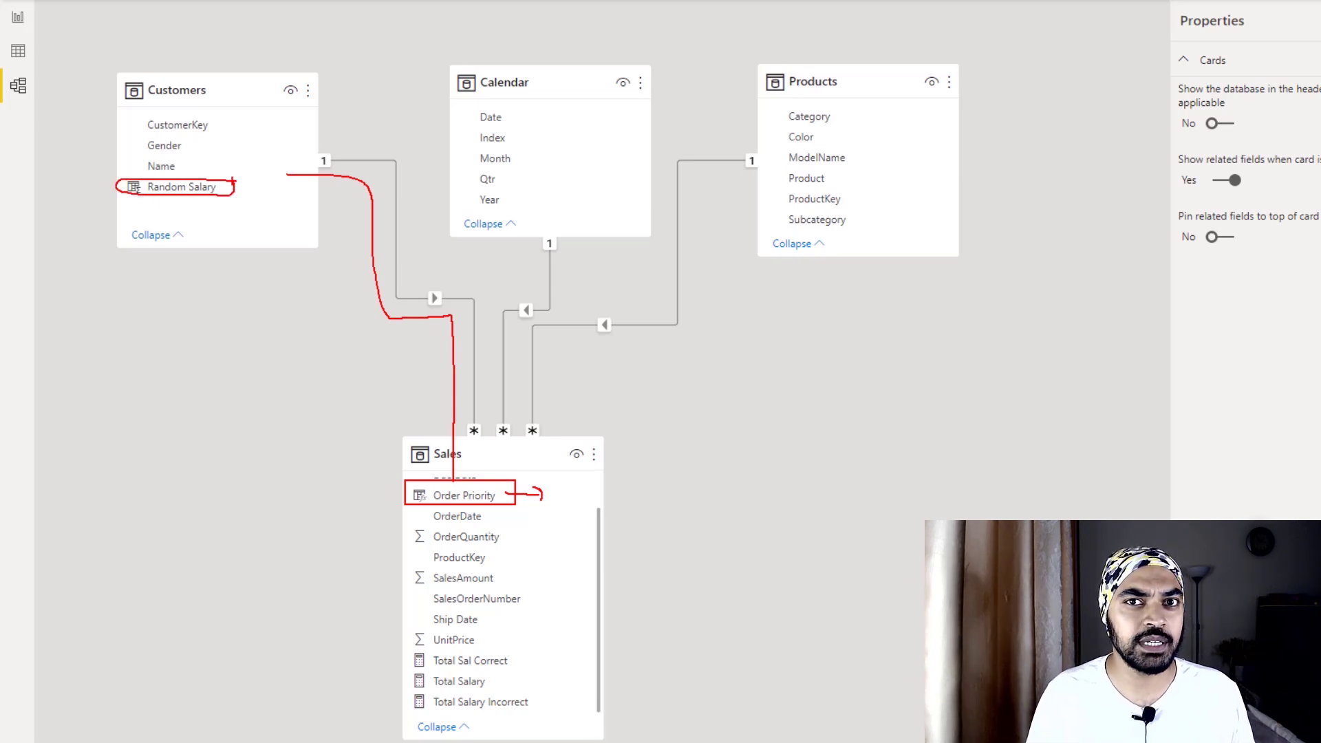
key(Escape)
click(7, 22)
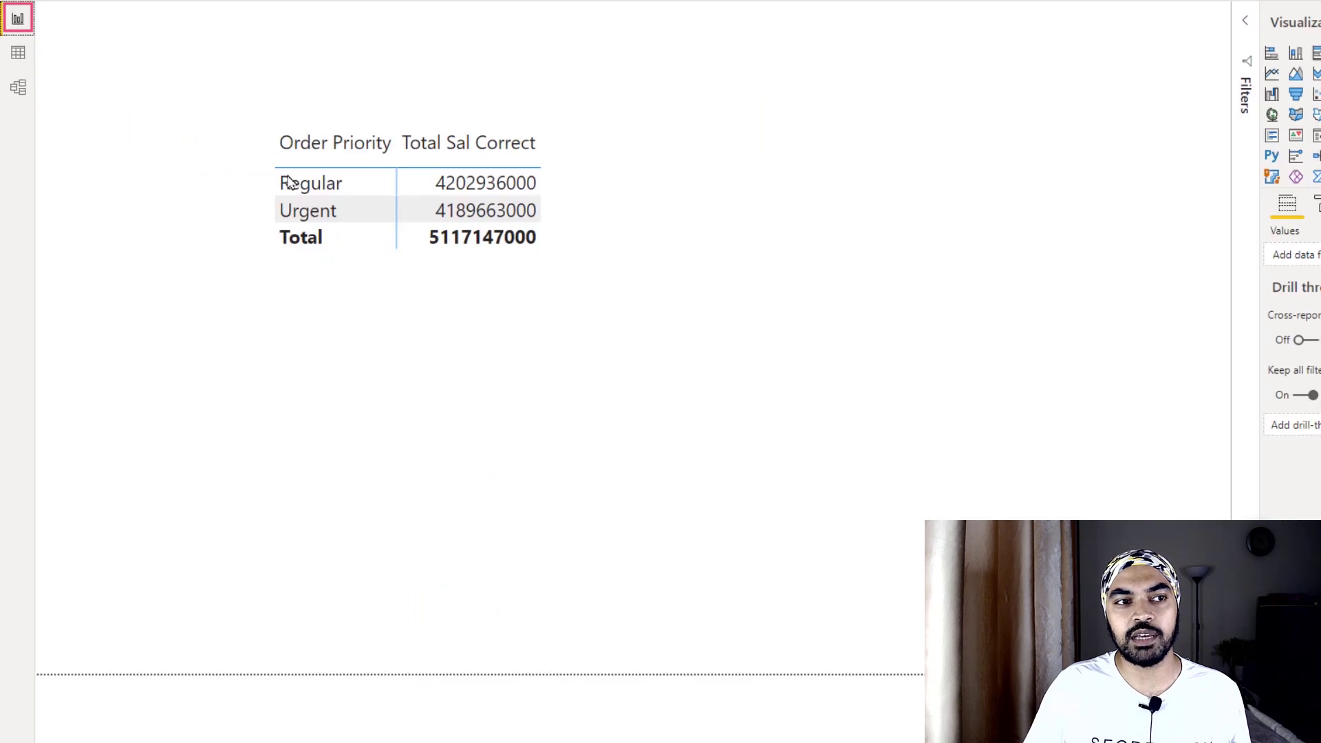
click(679, 403)
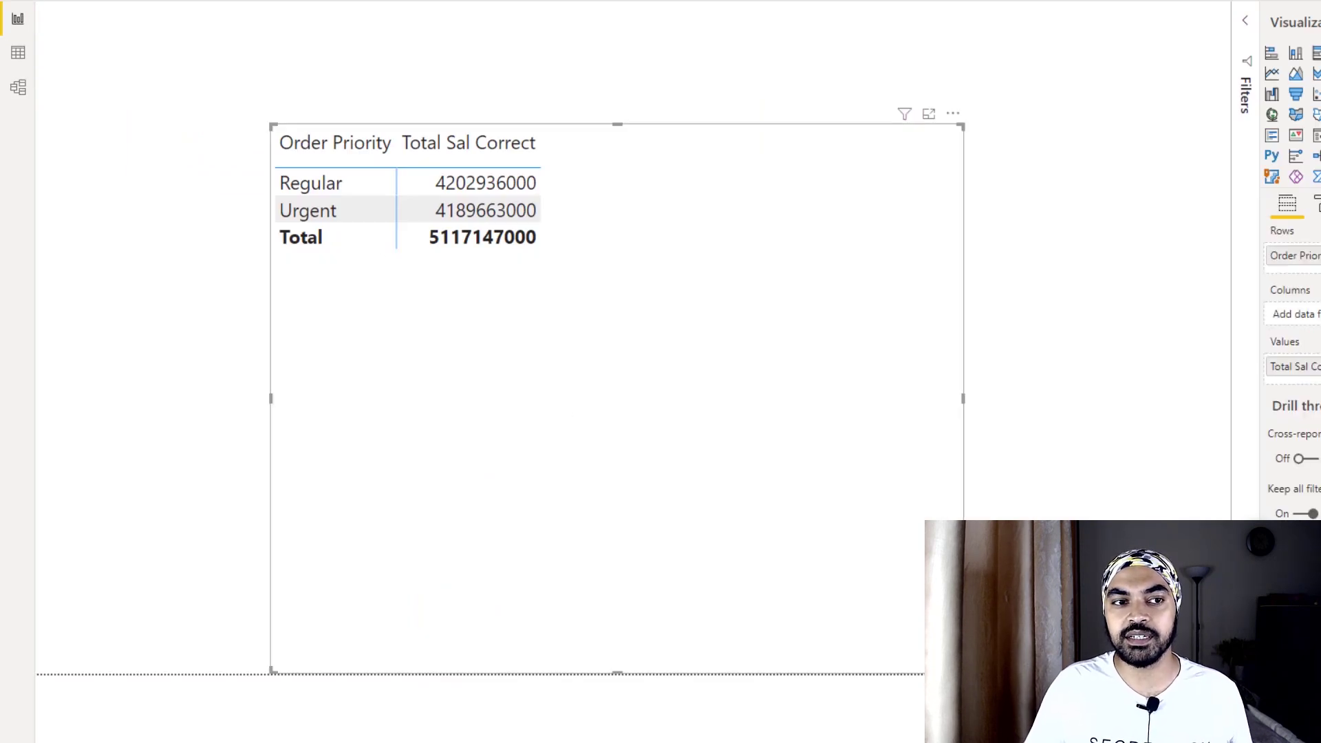
mouse_move(256, 159)
mouse_down()
mouse_move(339, 194)
mouse_move(348, 223)
mouse_up()
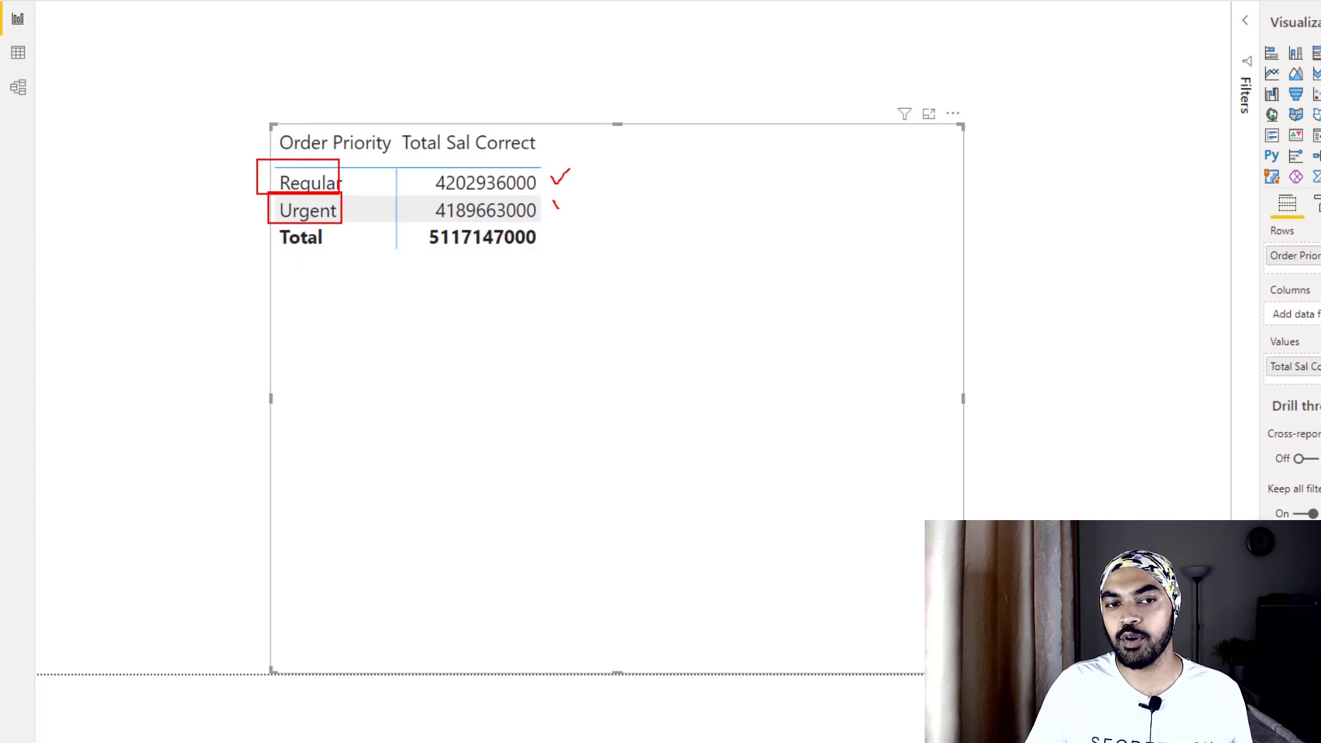